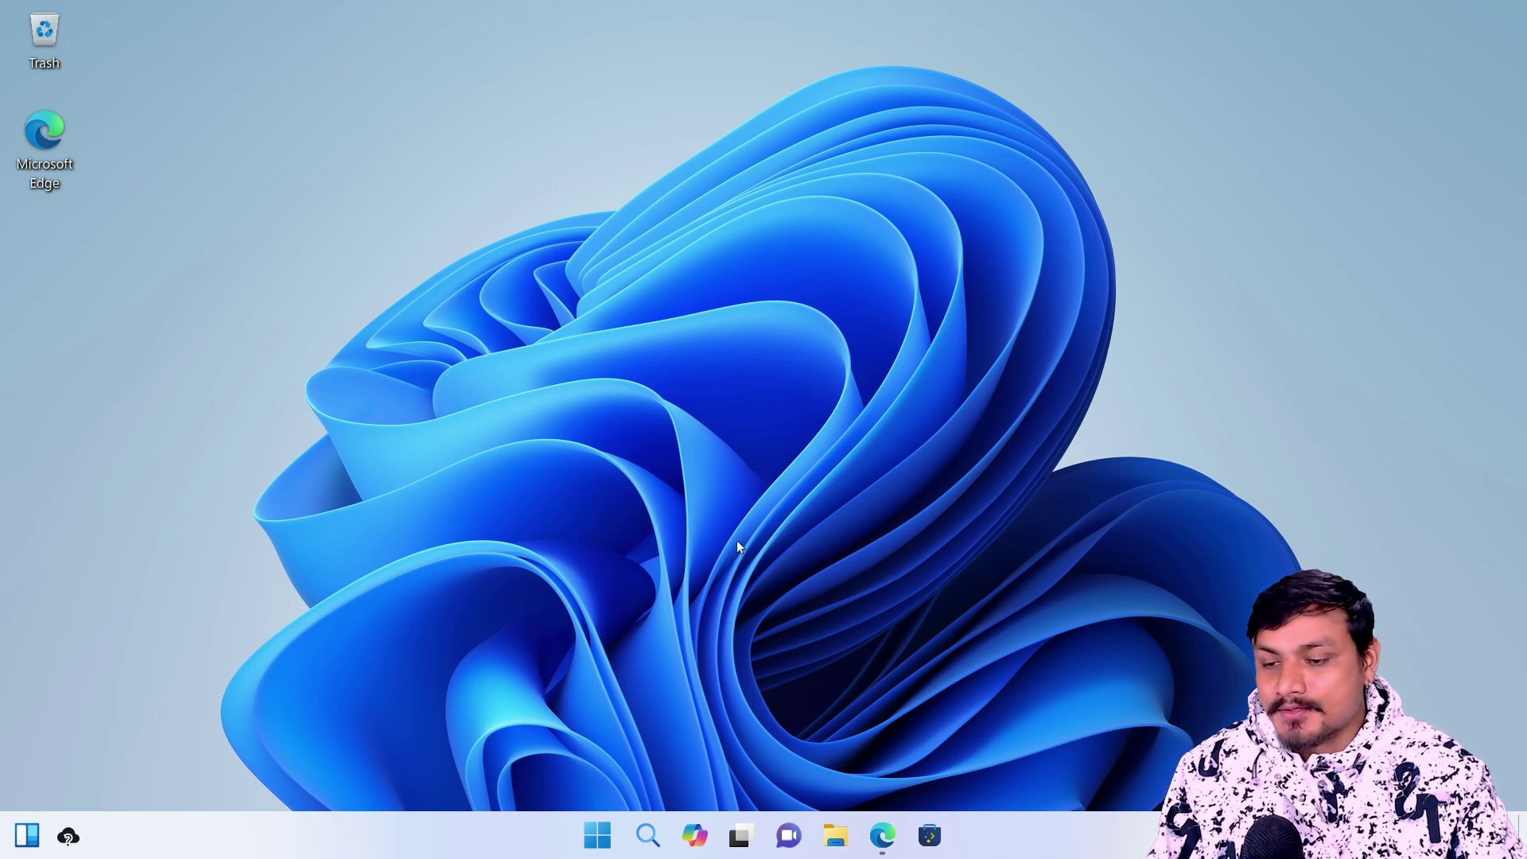
# - Restore Edge from the taskbar and scroll through the Wubuntu home page
pyautogui.click(881, 835)
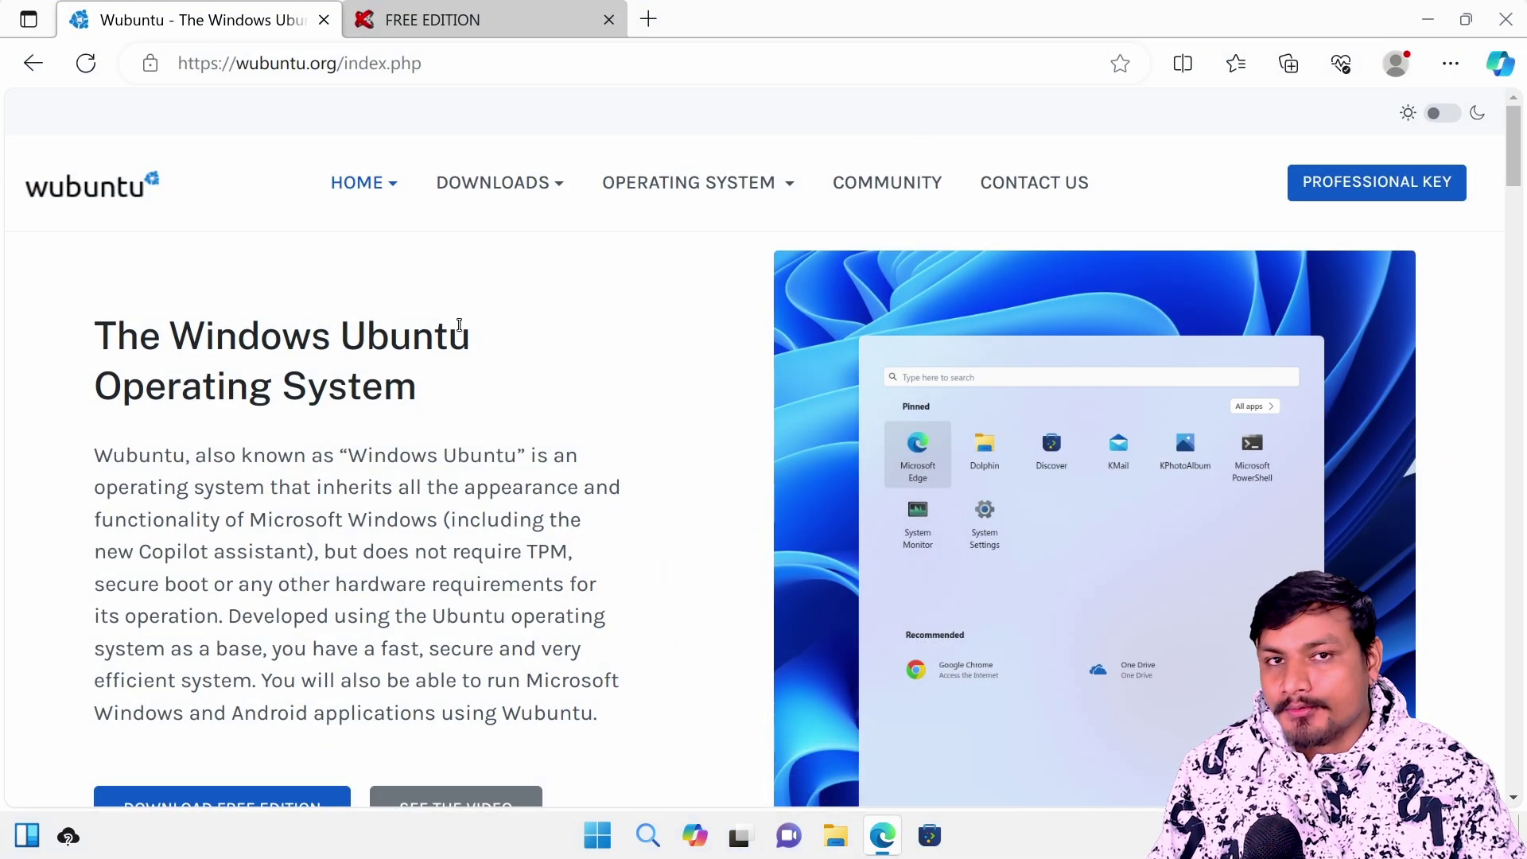
pyautogui.scroll(-5, 715, 396)
pyautogui.scroll(5, 681, 396)
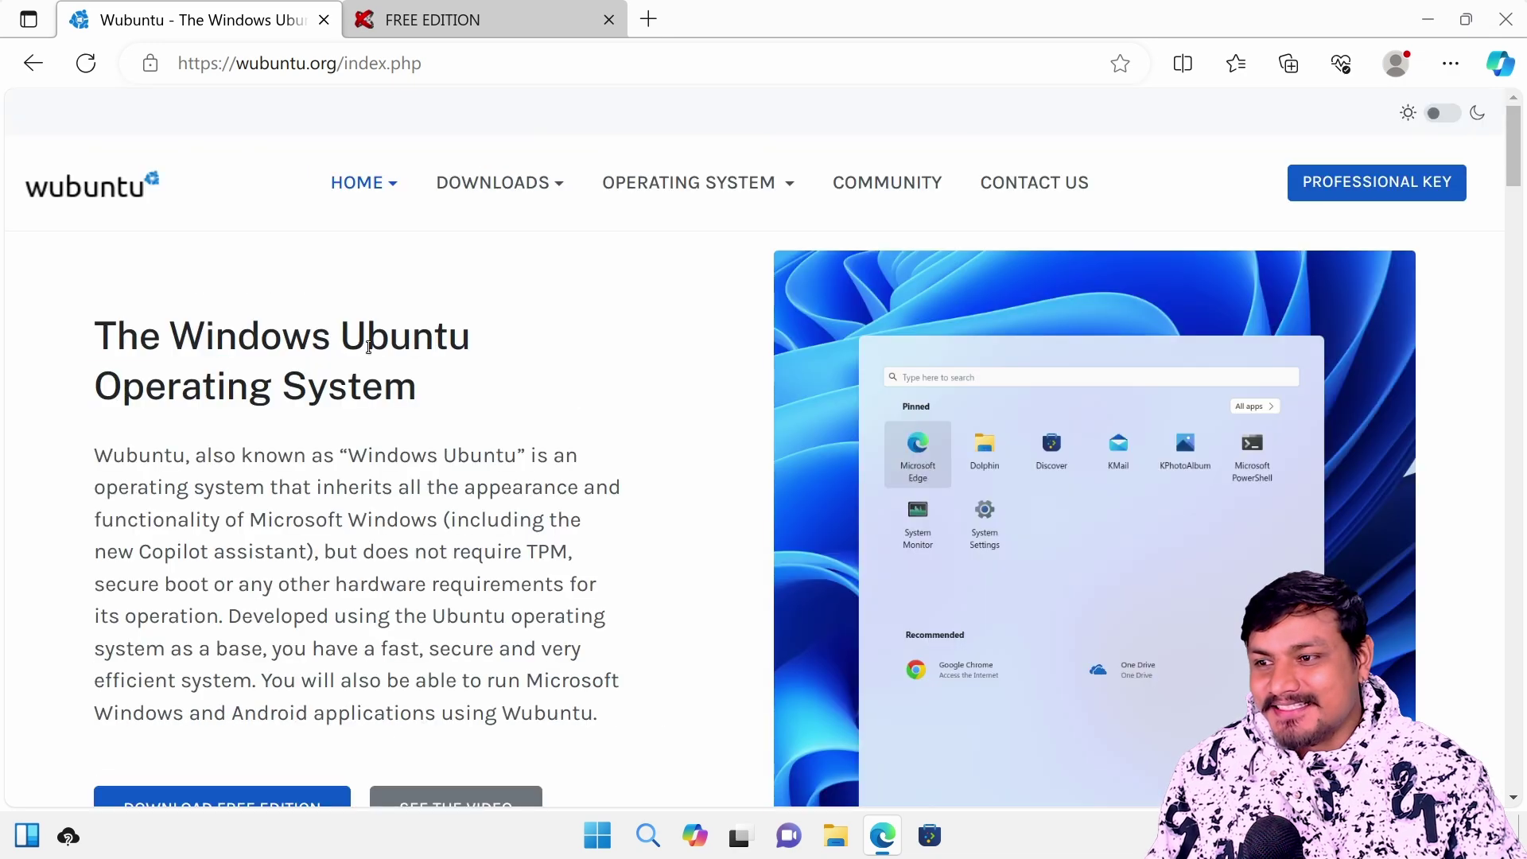
pyautogui.scroll(-7, 672, 450)
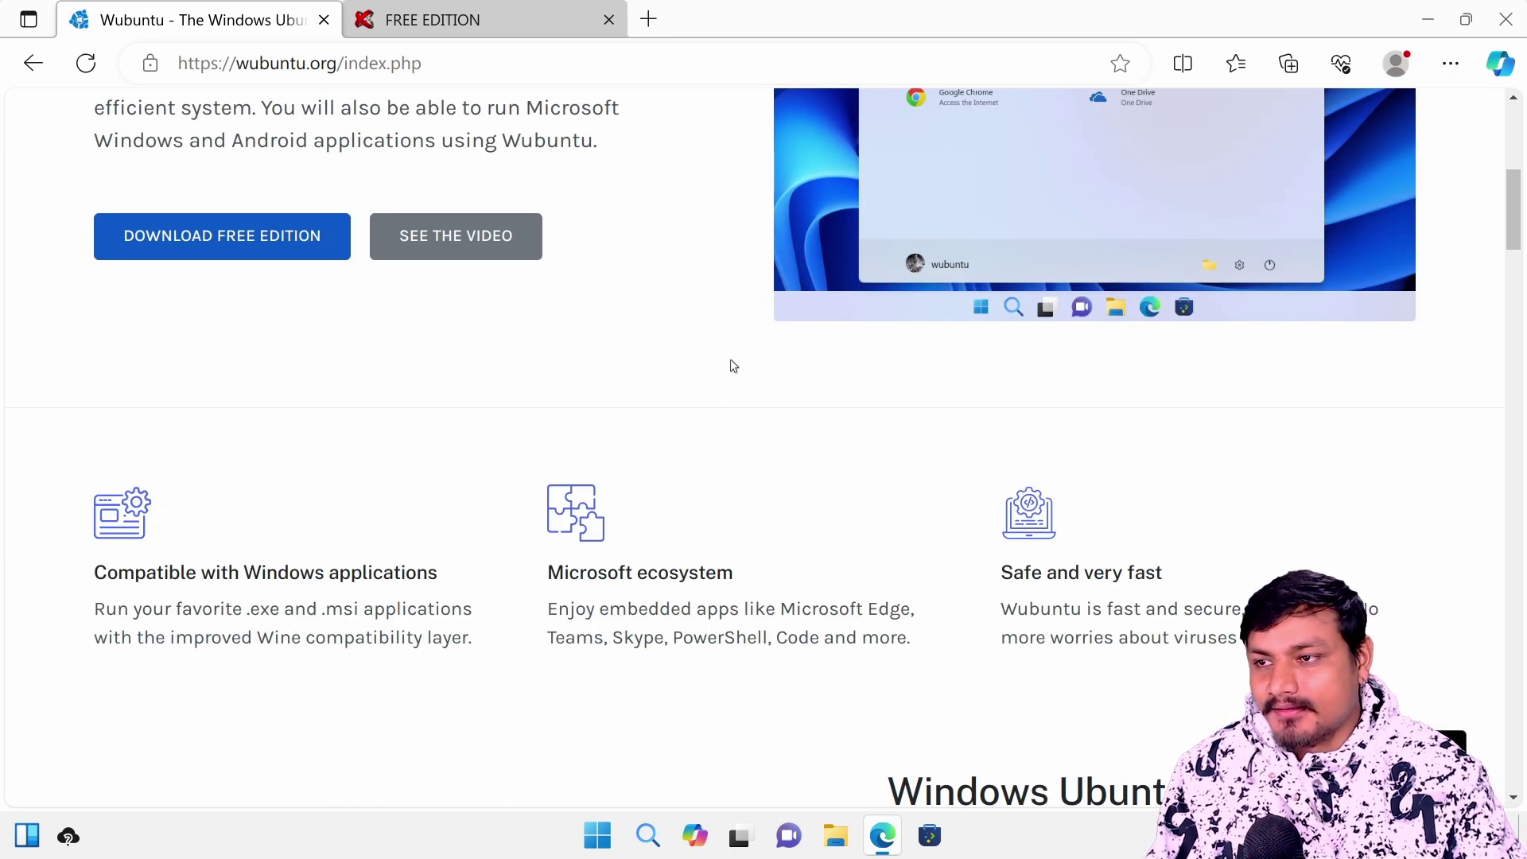
pyautogui.scroll(4, 604, 412)
pyautogui.scroll(4, 666, 385)
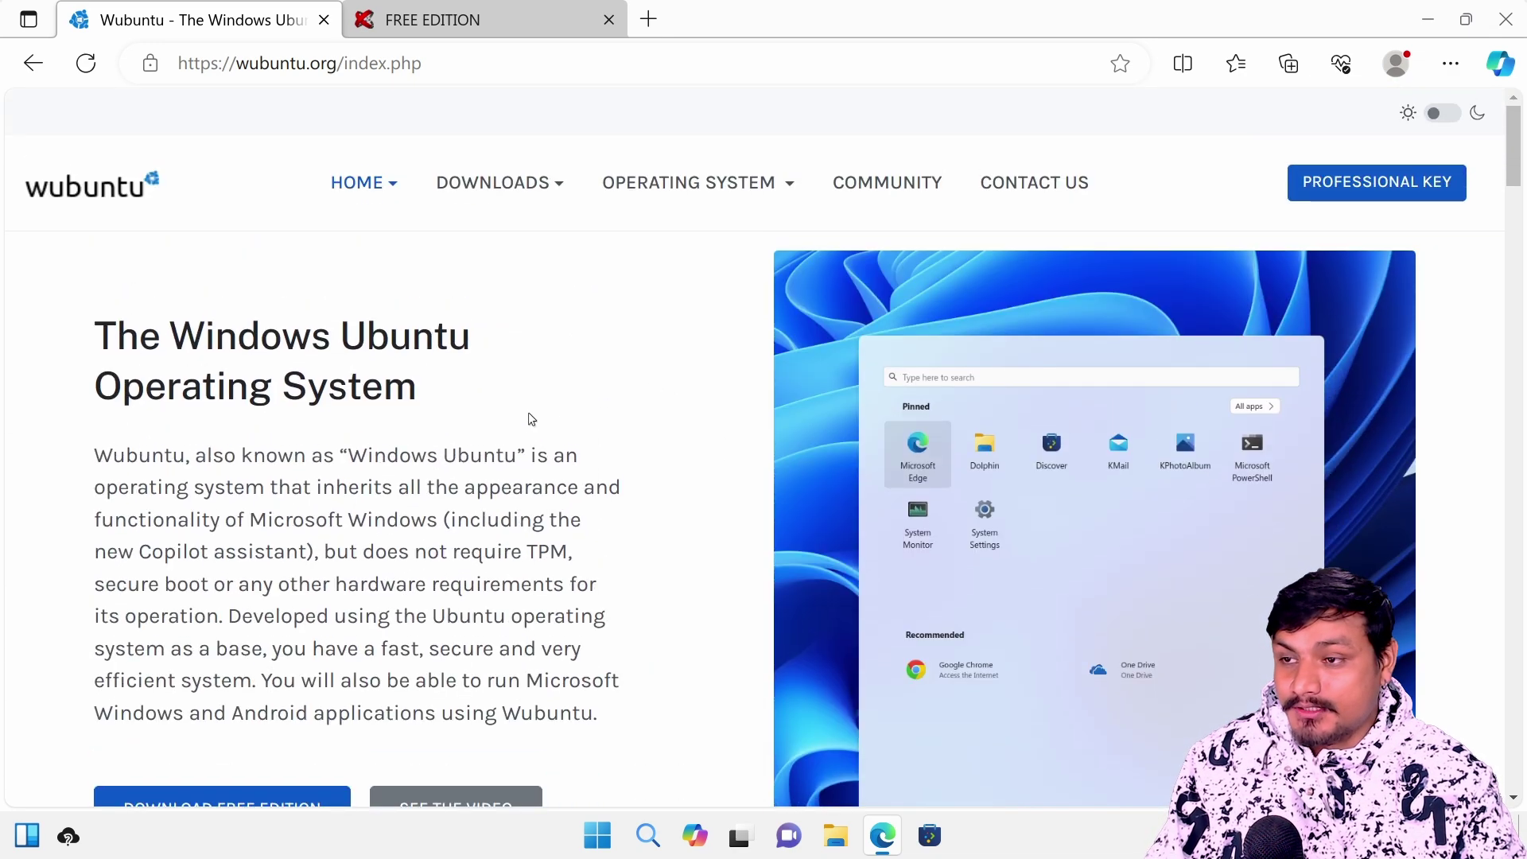
pyautogui.scroll(-18, 569, 387)
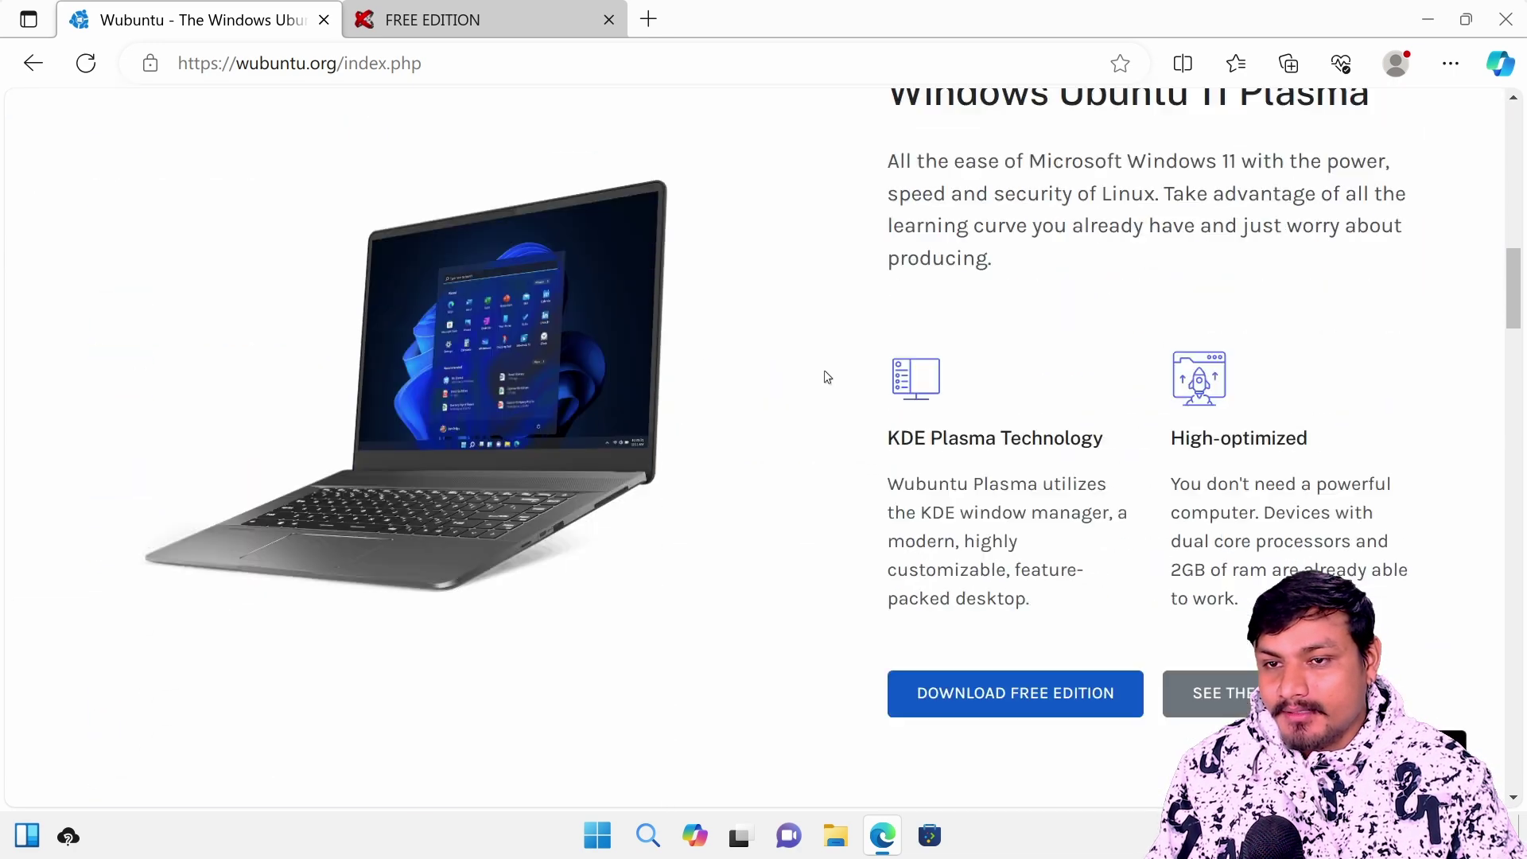
# - Switch to the Linuxfx 11.4.3 "RedSand" FREE EDITION tab and scroll through it
pyautogui.click(475, 19)
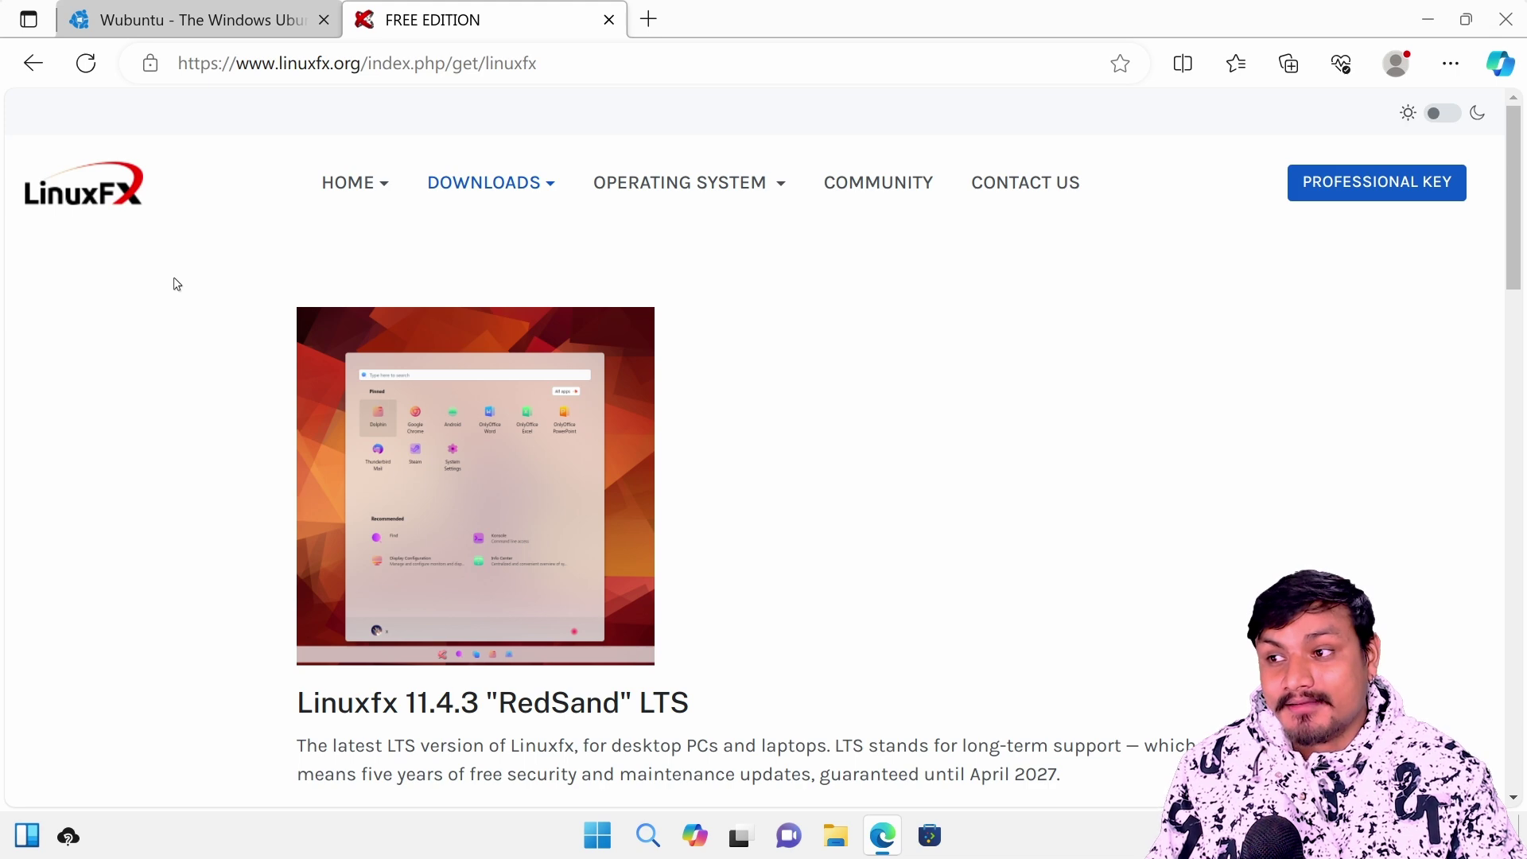
pyautogui.scroll(-5, 922, 406)
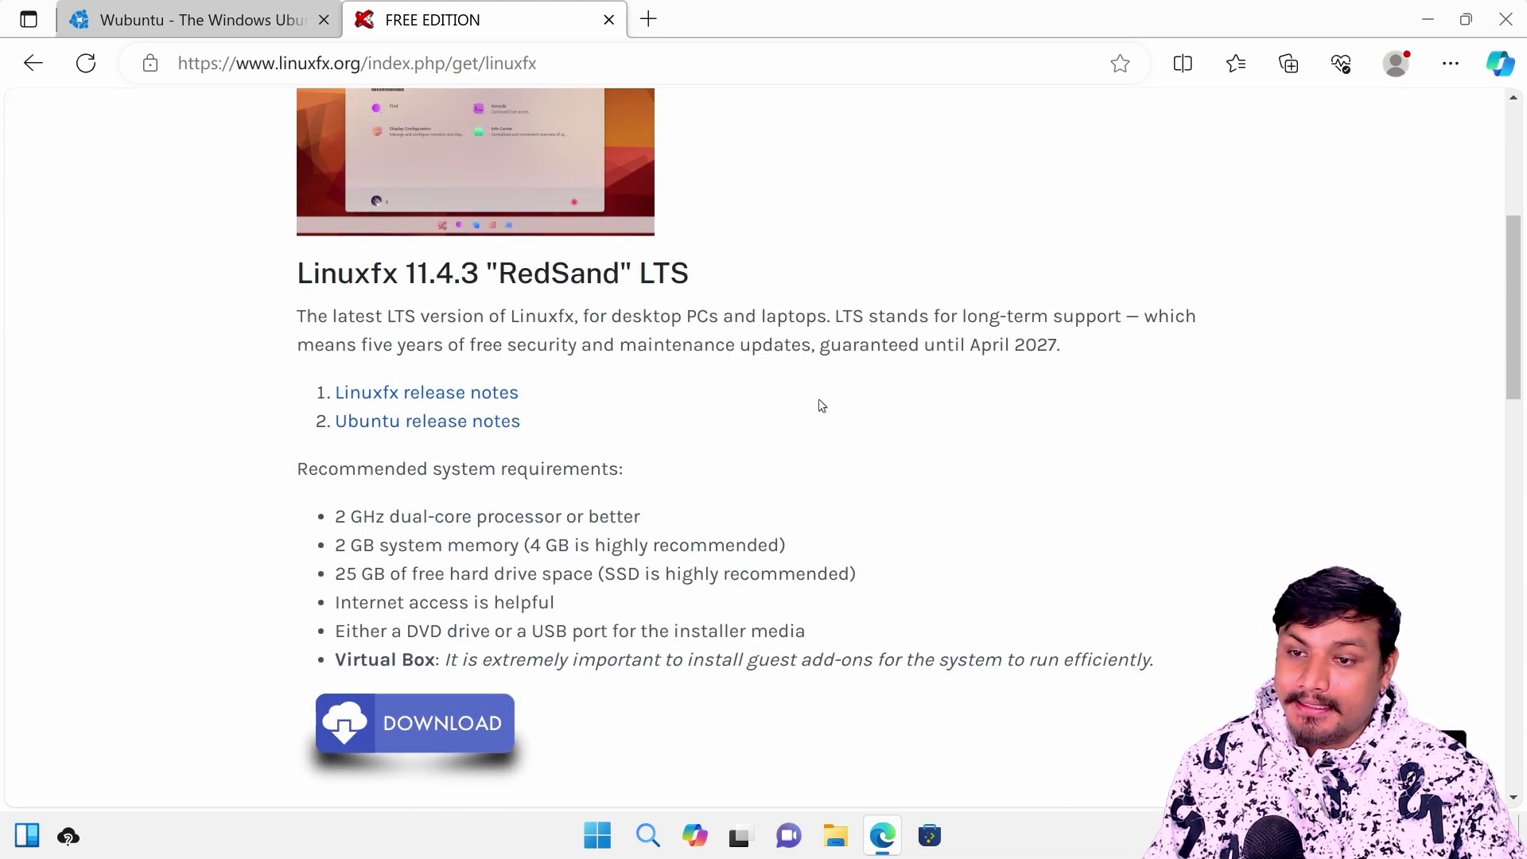
pyautogui.scroll(5, 799, 461)
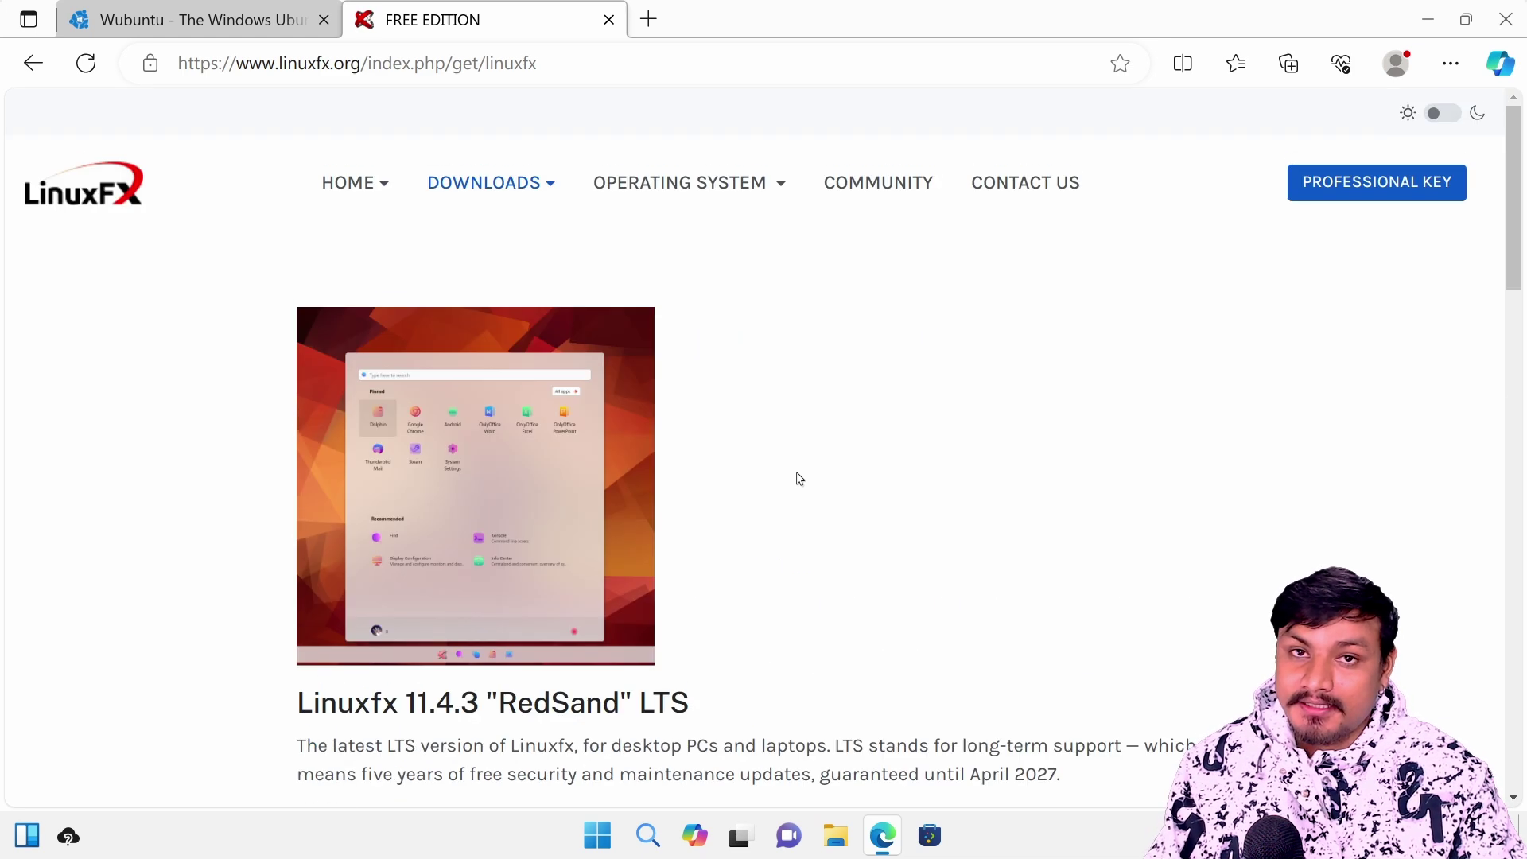
pyautogui.scroll(-1, 803, 410)
pyautogui.scroll(-3, 806, 419)
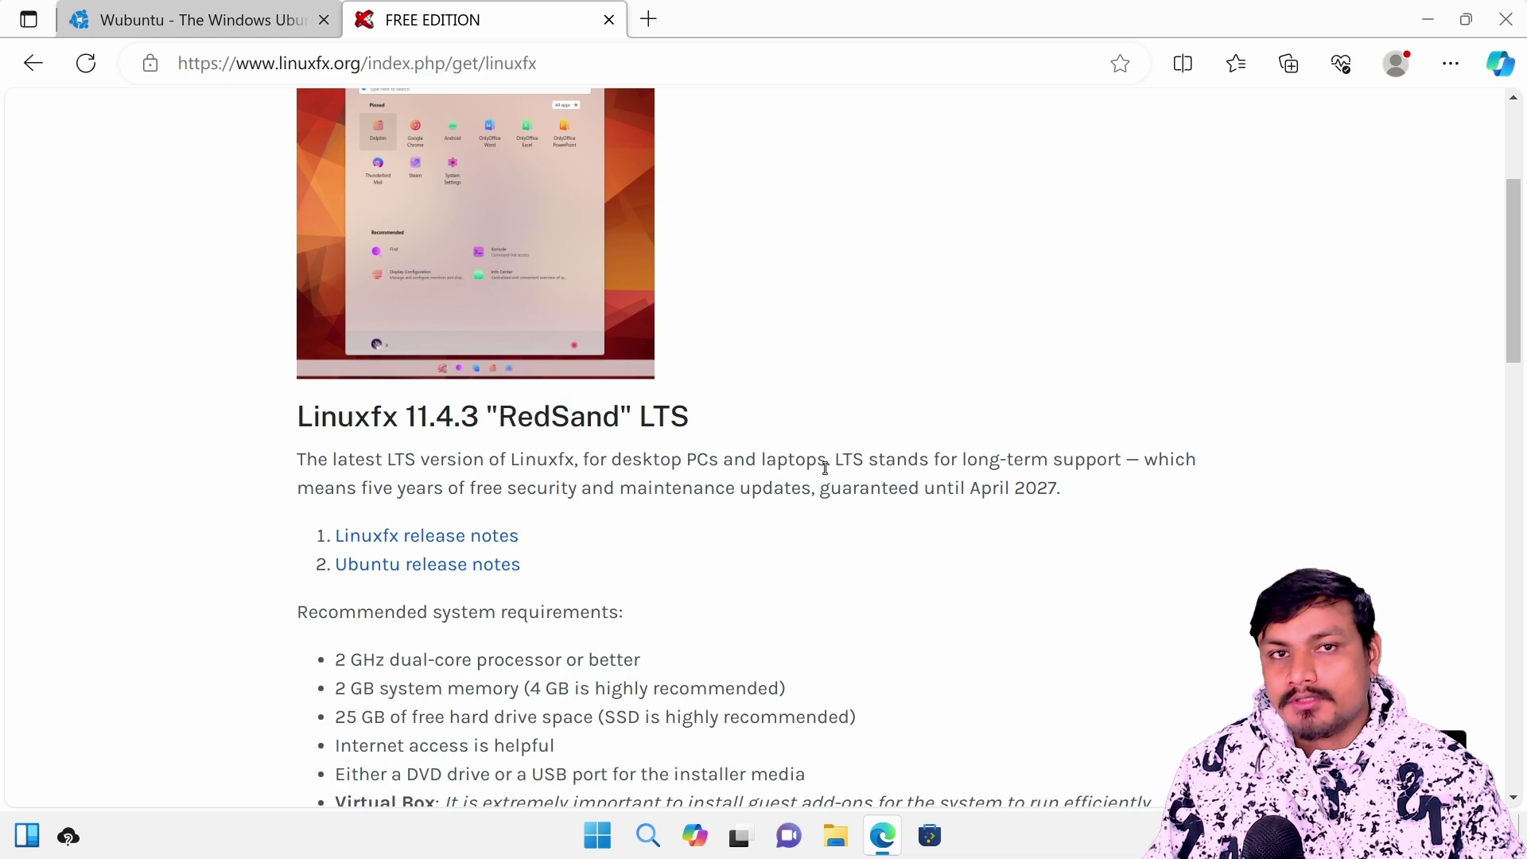
pyautogui.scroll(3, 819, 457)
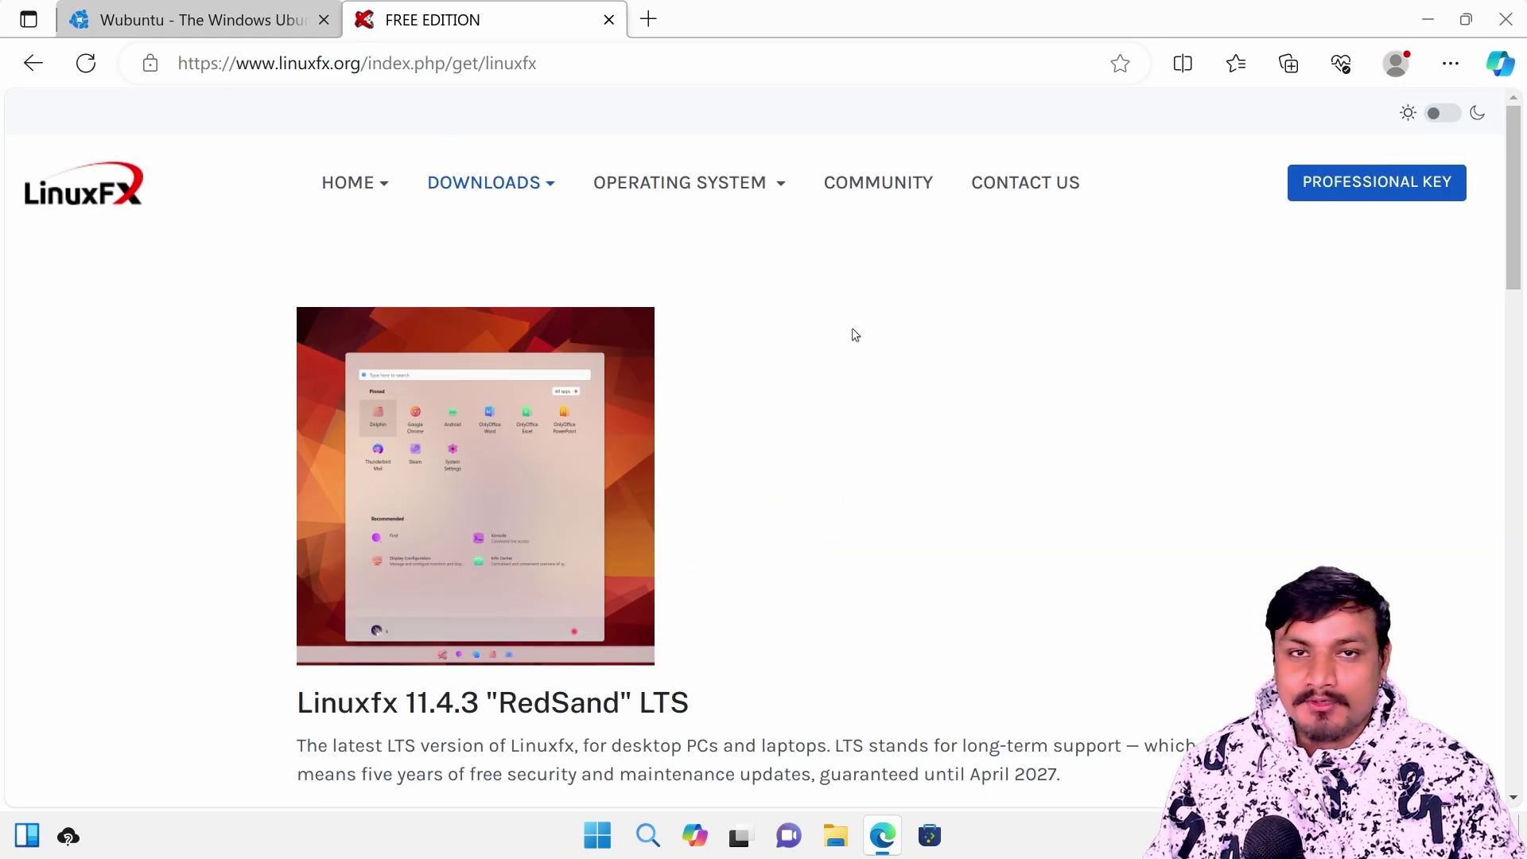
# - Flip back and forth between the Wubuntu and Linuxfx tabs, landing on Wubuntu
pyautogui.click(249, 30)
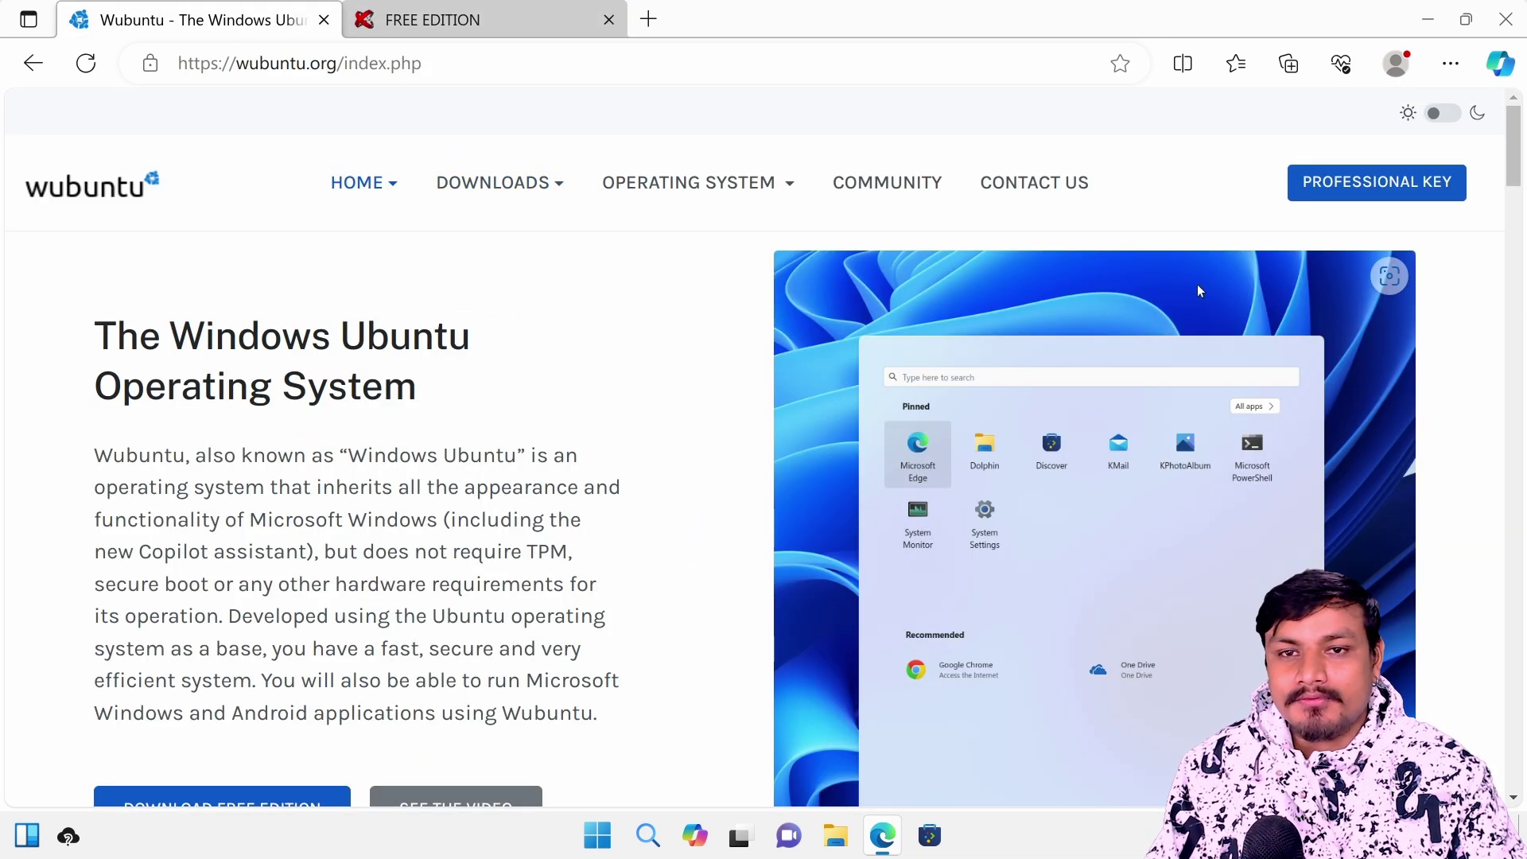
pyautogui.click(464, 30)
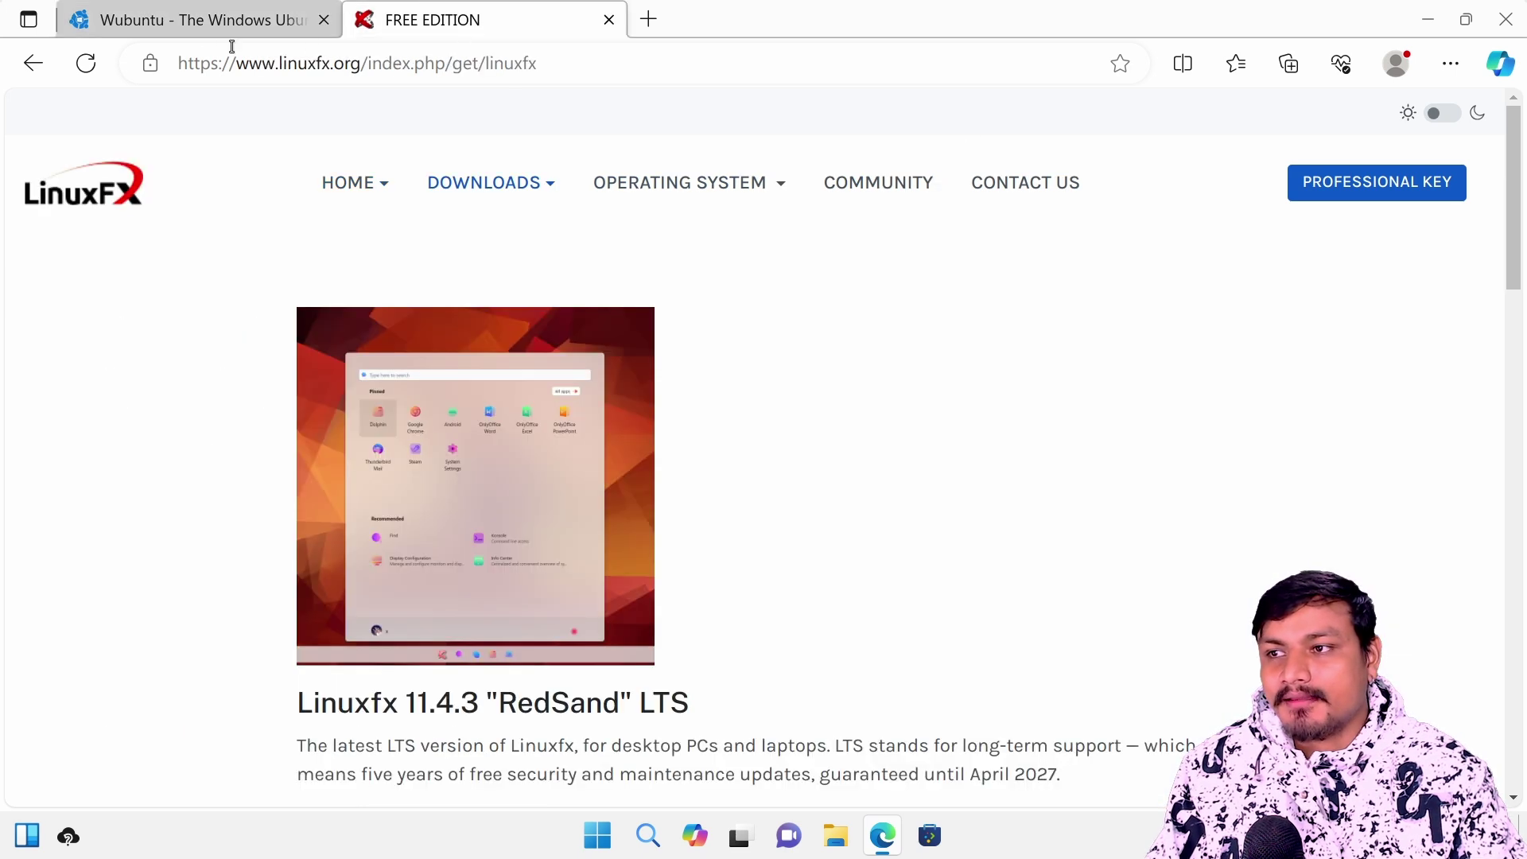
pyautogui.click(239, 24)
pyautogui.click(477, 23)
pyautogui.click(240, 24)
pyautogui.click(450, 22)
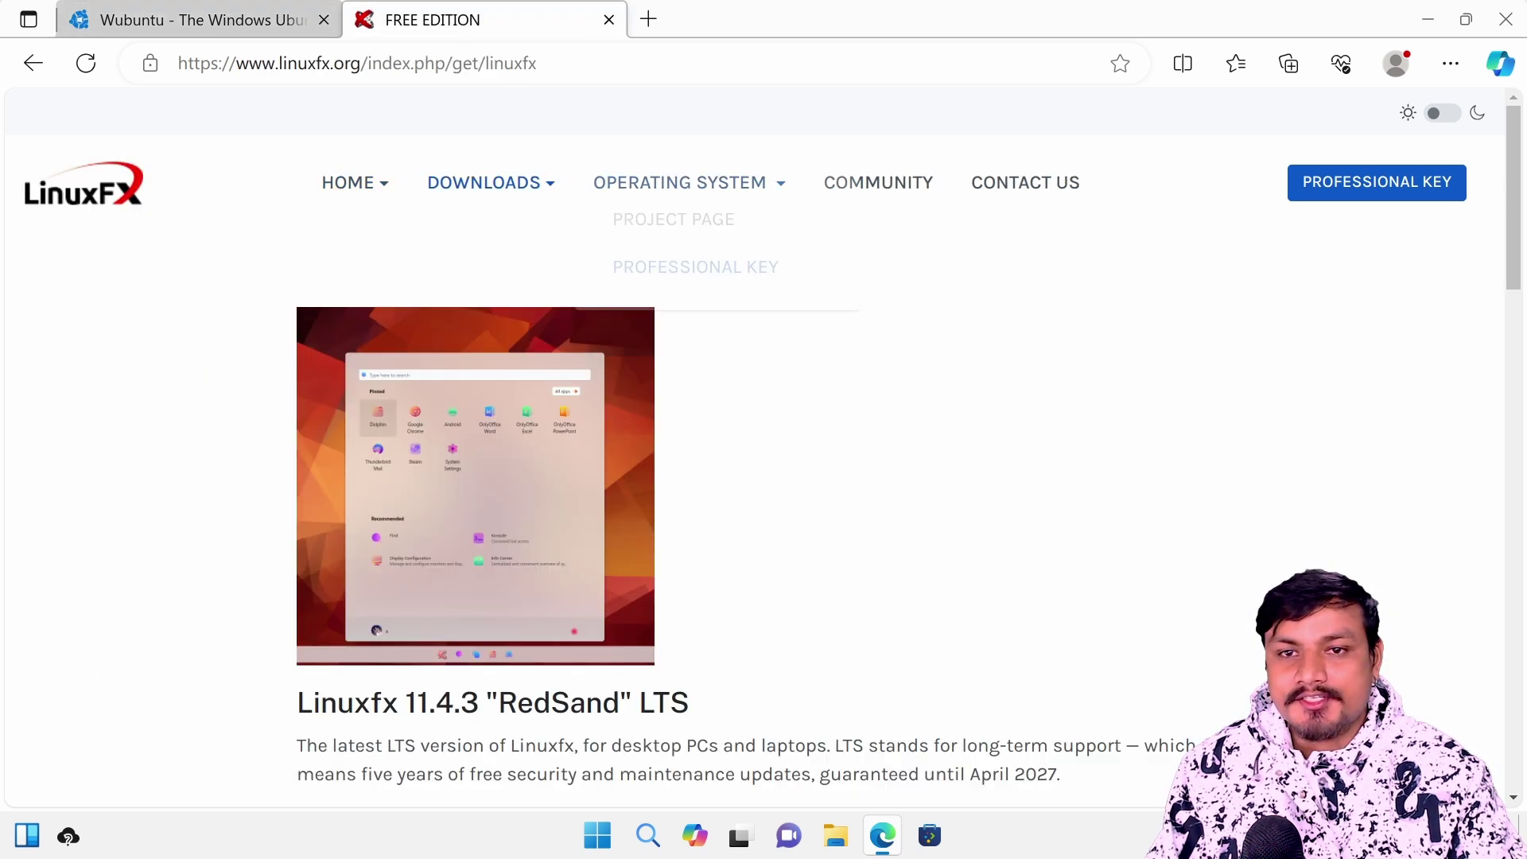
pyautogui.click(239, 22)
pyautogui.click(447, 22)
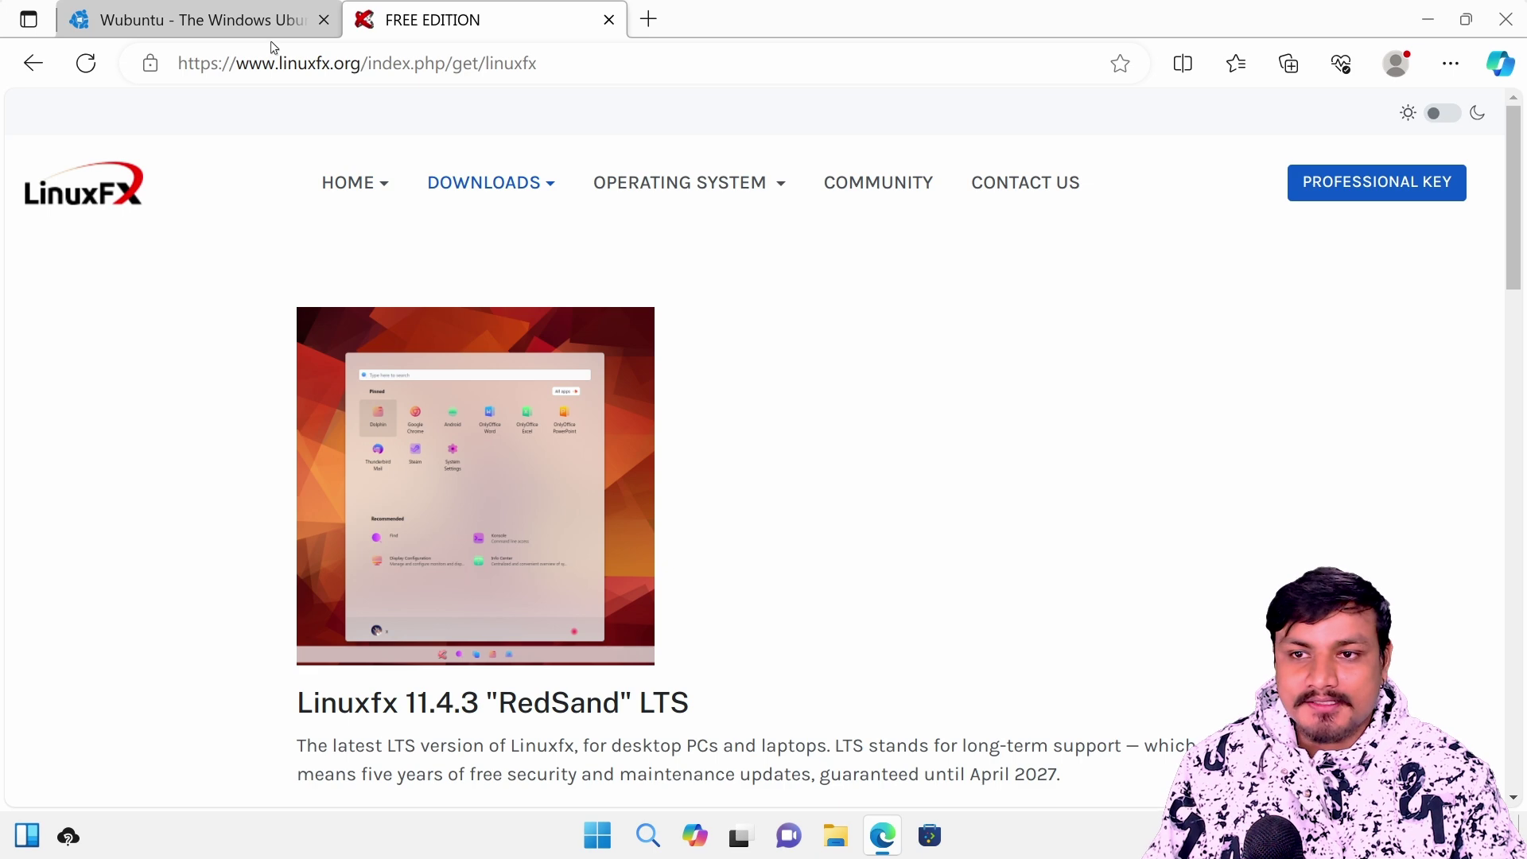
pyautogui.click(237, 29)
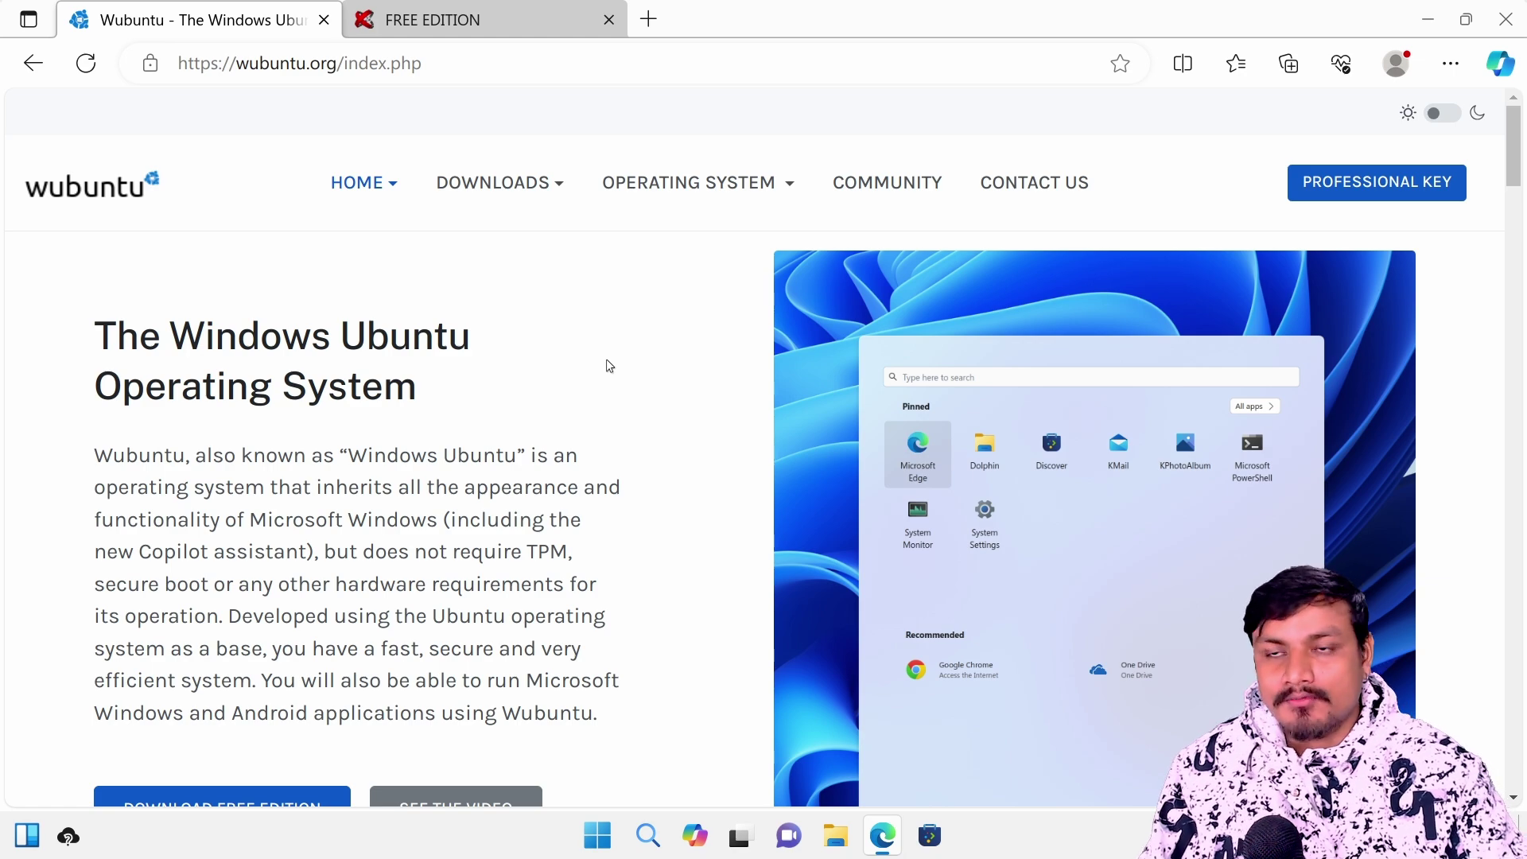
# - Scroll the Wubuntu page again, then review the Linuxfx download page
pyautogui.scroll(-3, 682, 409)
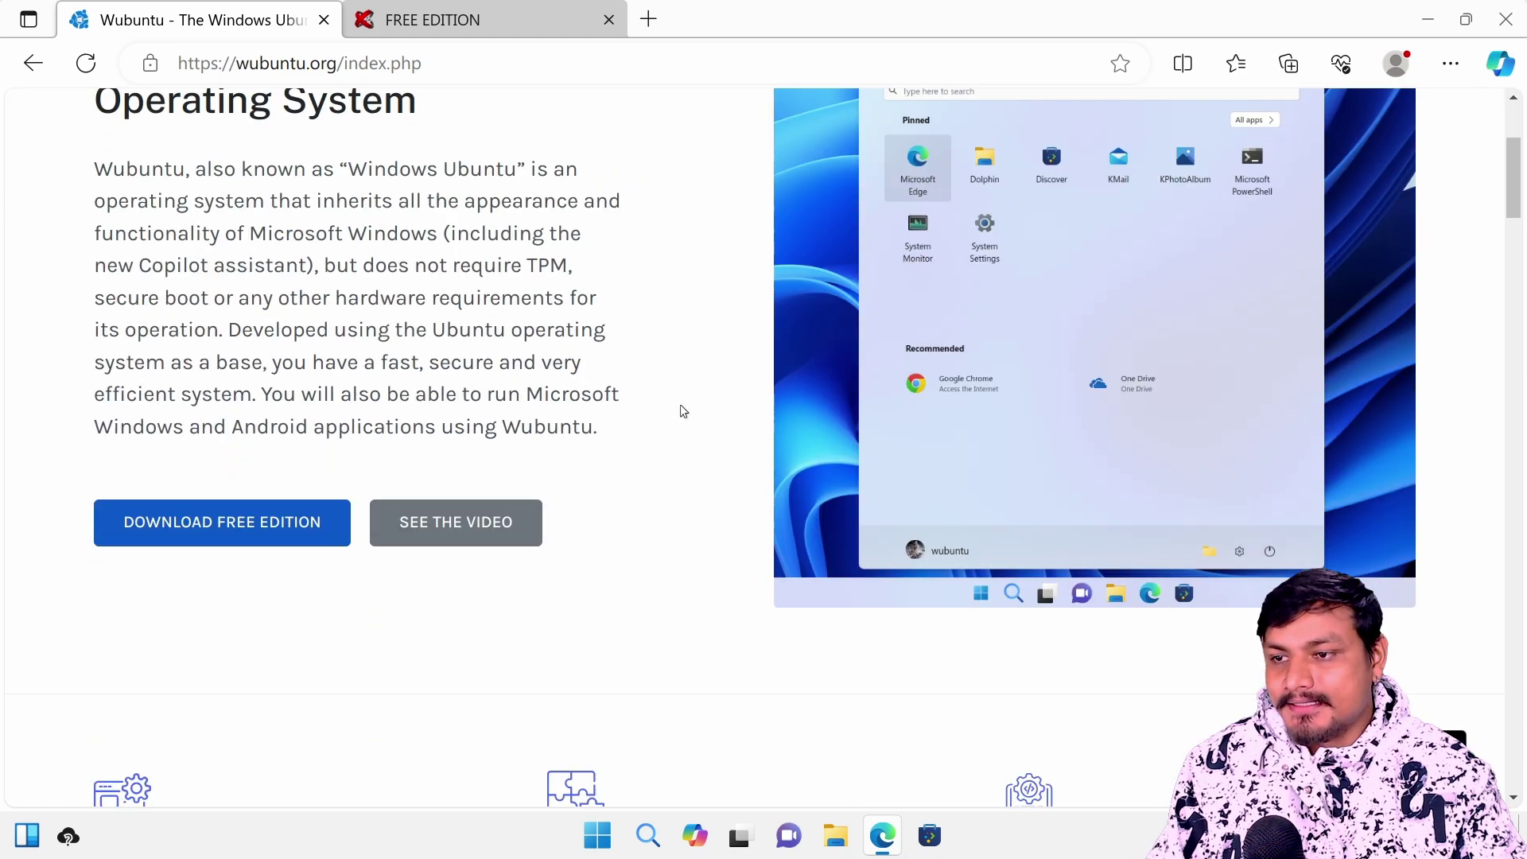
pyautogui.scroll(-5, 716, 380)
pyautogui.scroll(5, 747, 373)
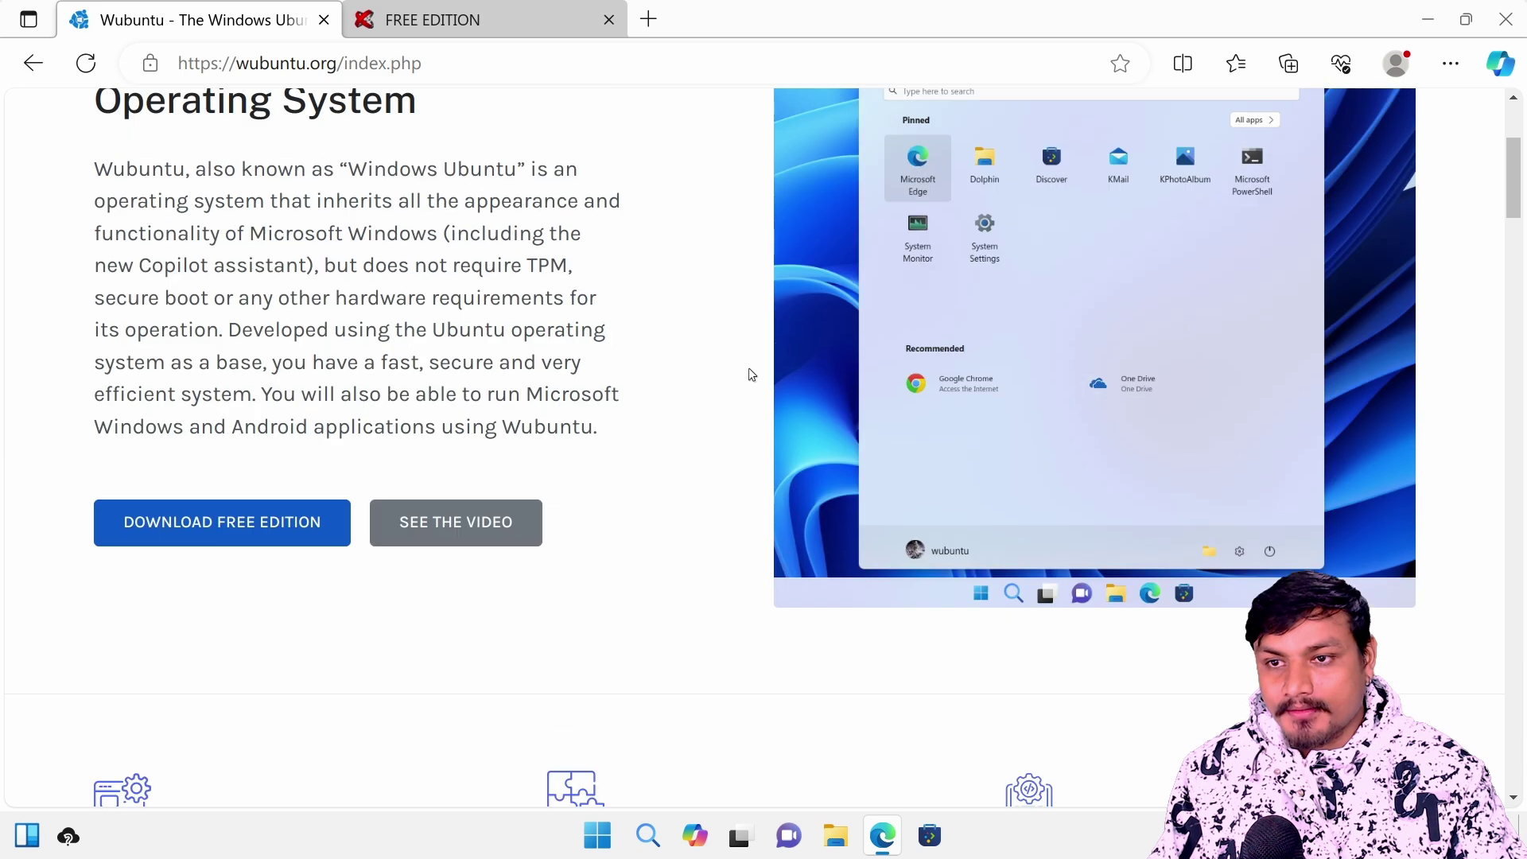
pyautogui.scroll(3, 647, 374)
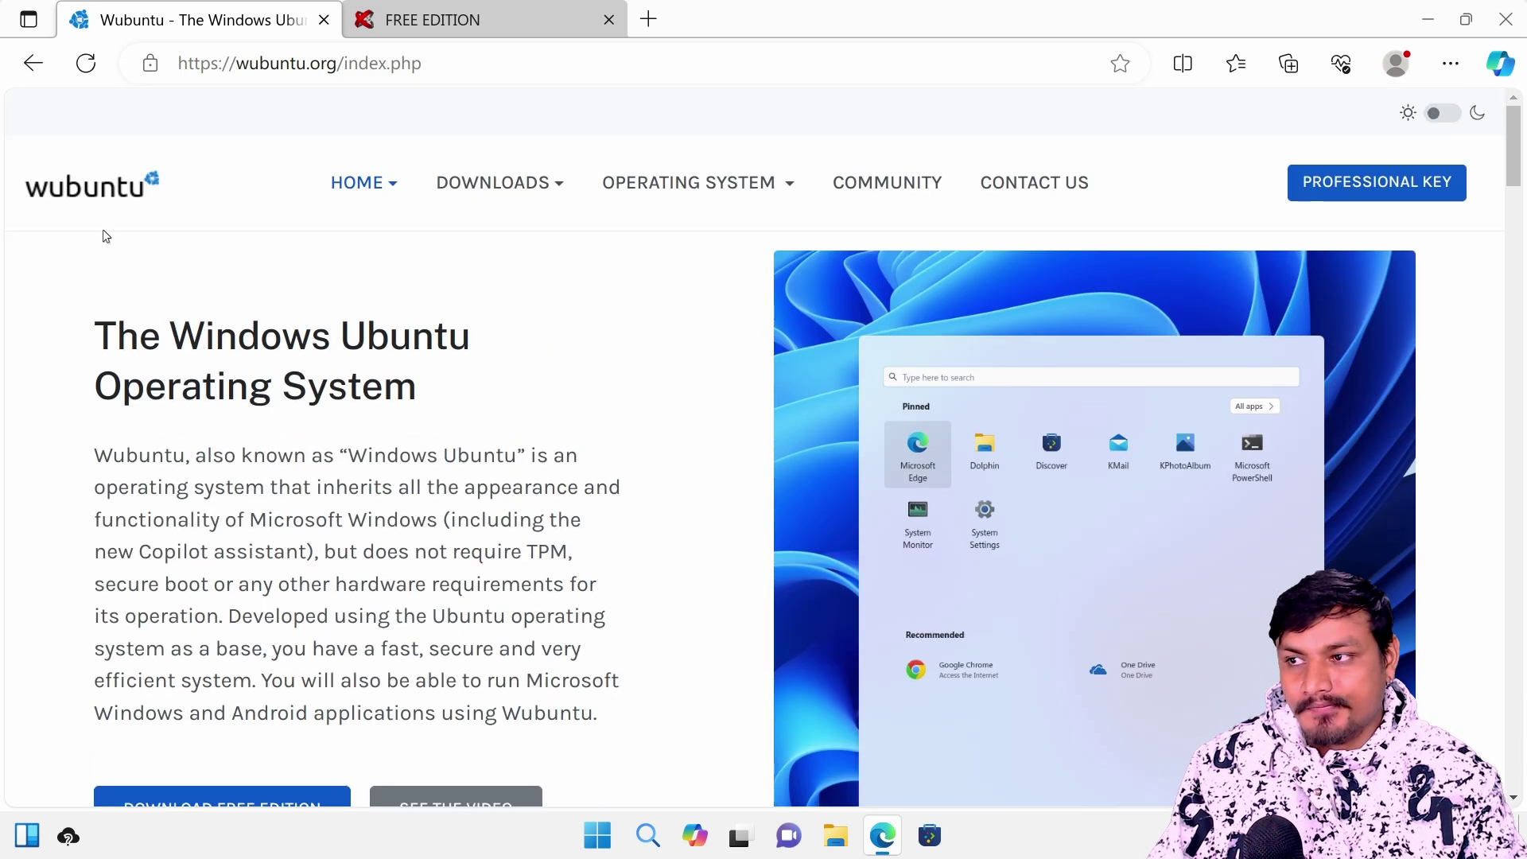
pyautogui.click(477, 22)
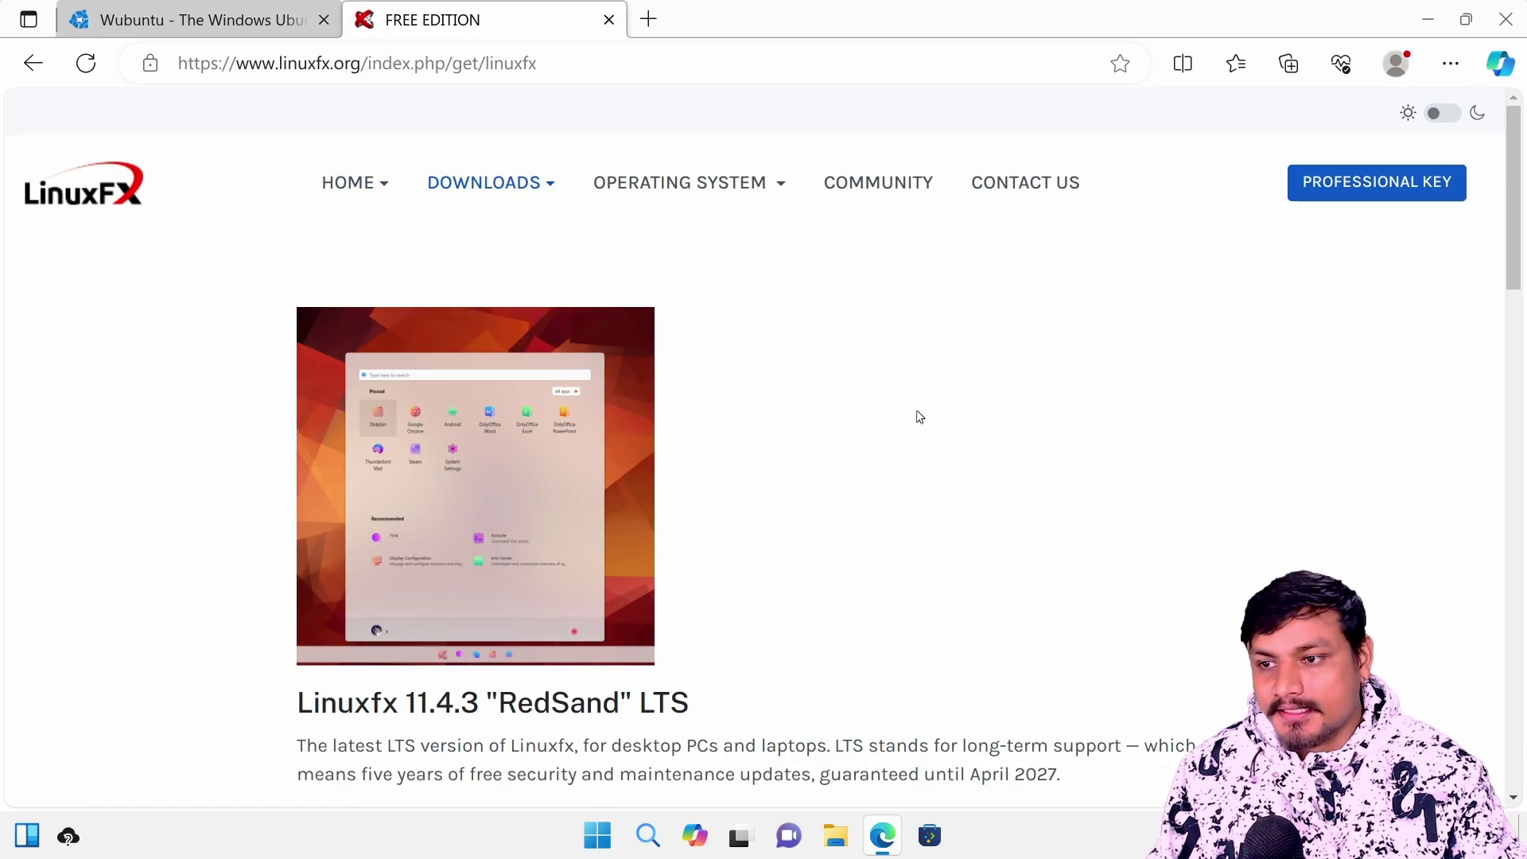
pyautogui.scroll(-3, 907, 412)
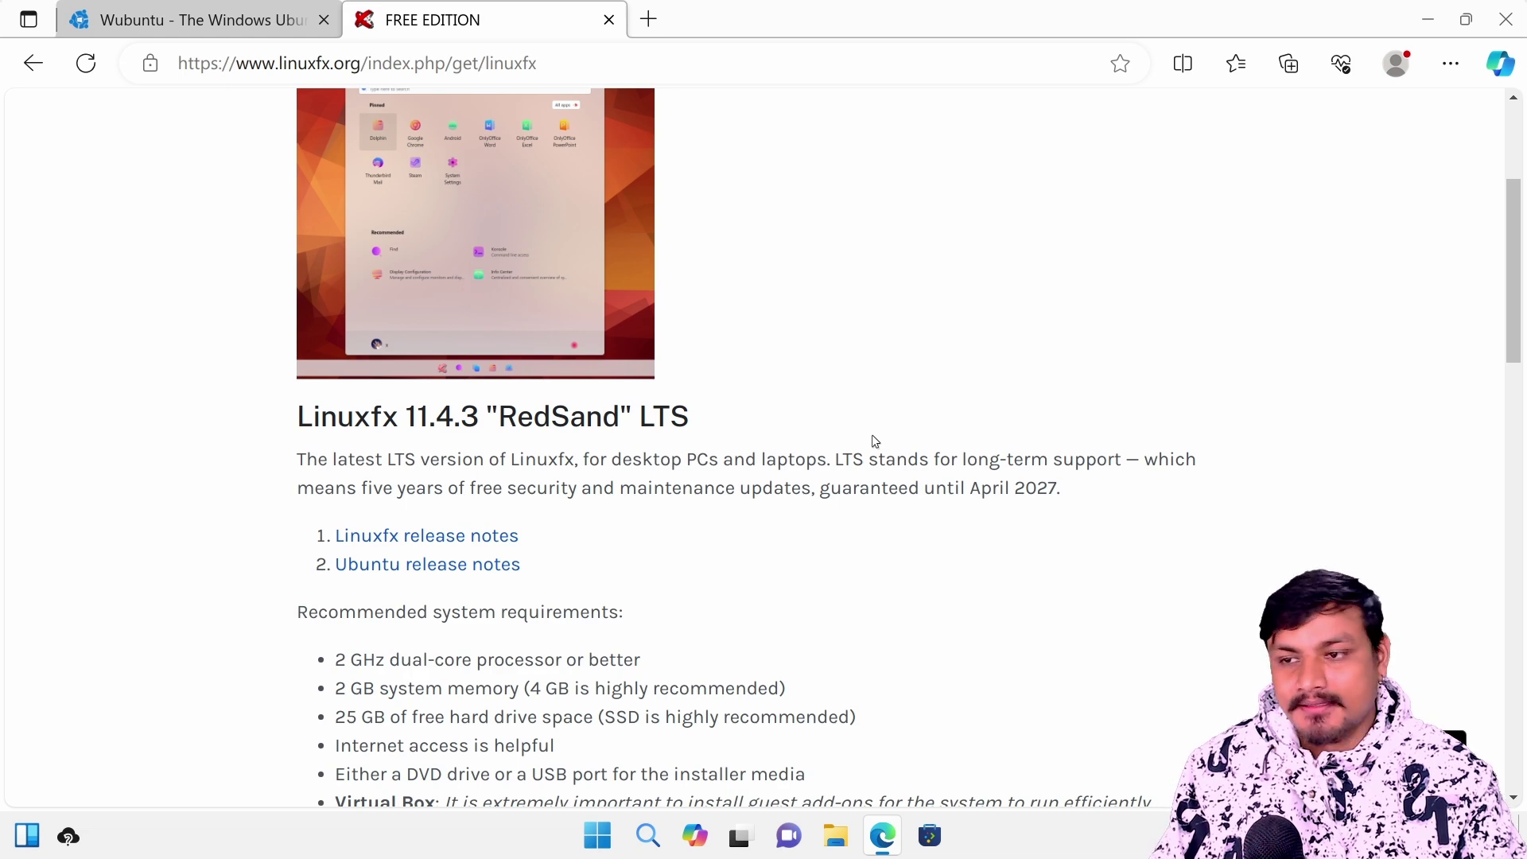
pyautogui.scroll(3, 711, 480)
# - Use Ctrl+Shift+Tab, check the Linuxfx page once more, and finish on the Wubuntu tab
pyautogui.hotkey('ctrl', 'shift', 'Tab')
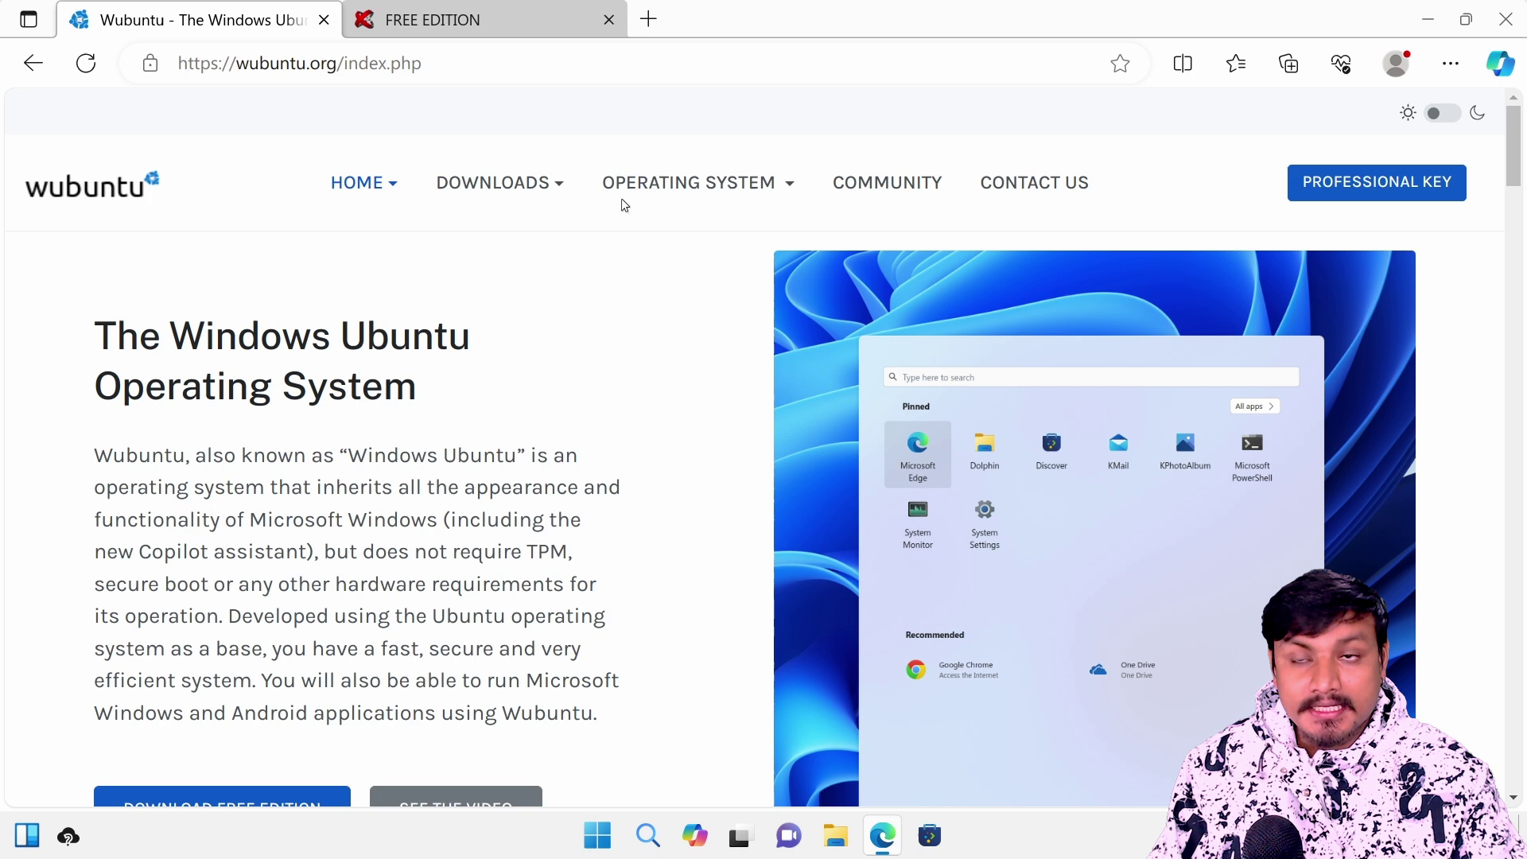
pyautogui.click(501, 32)
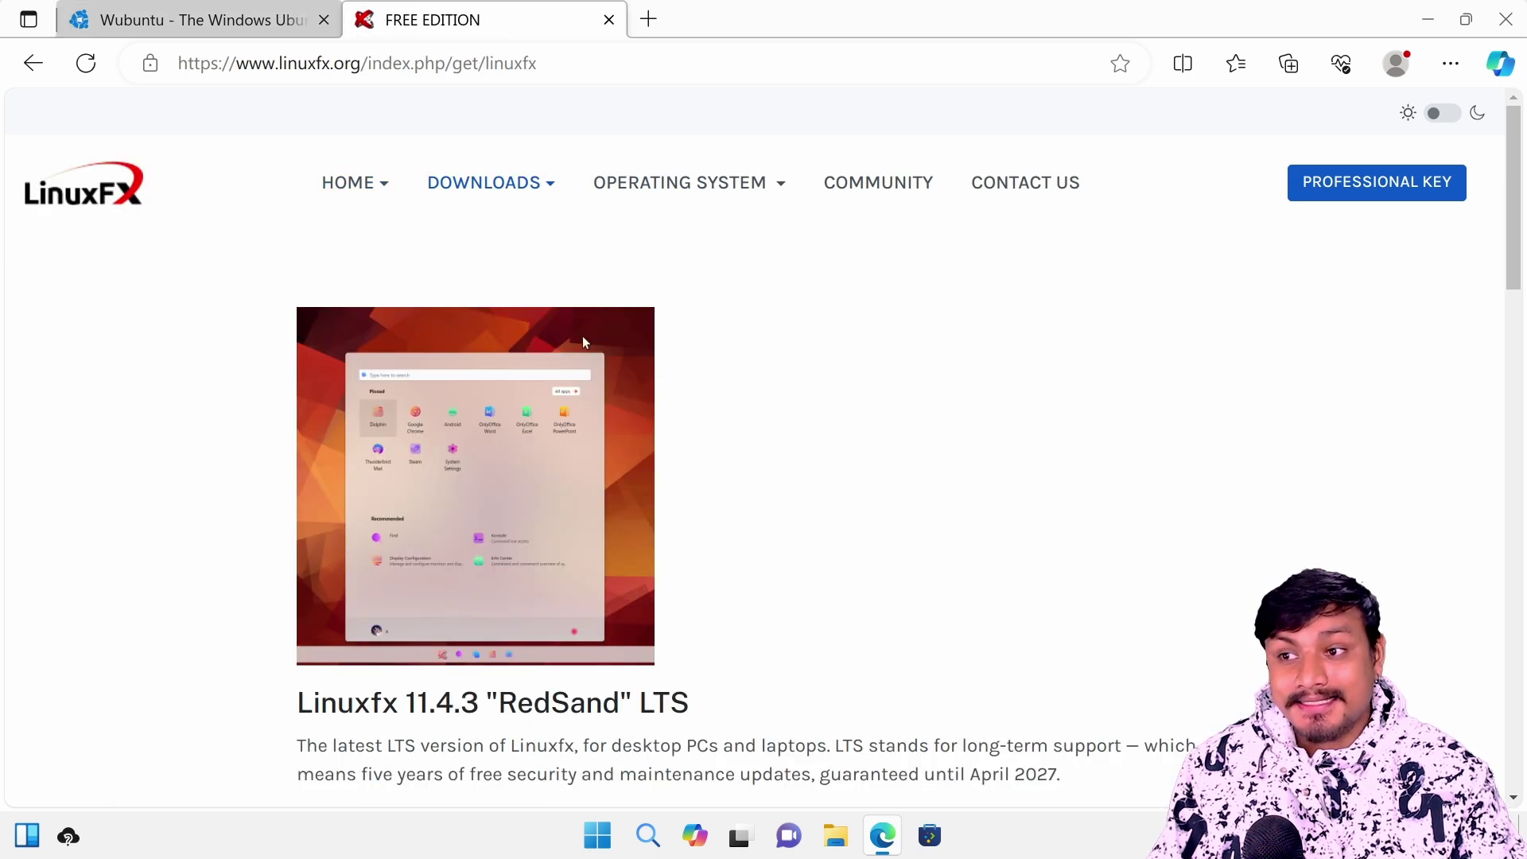
pyautogui.scroll(-3, 813, 450)
pyautogui.moveTo(500, 413); pyautogui.dragTo(621, 413)
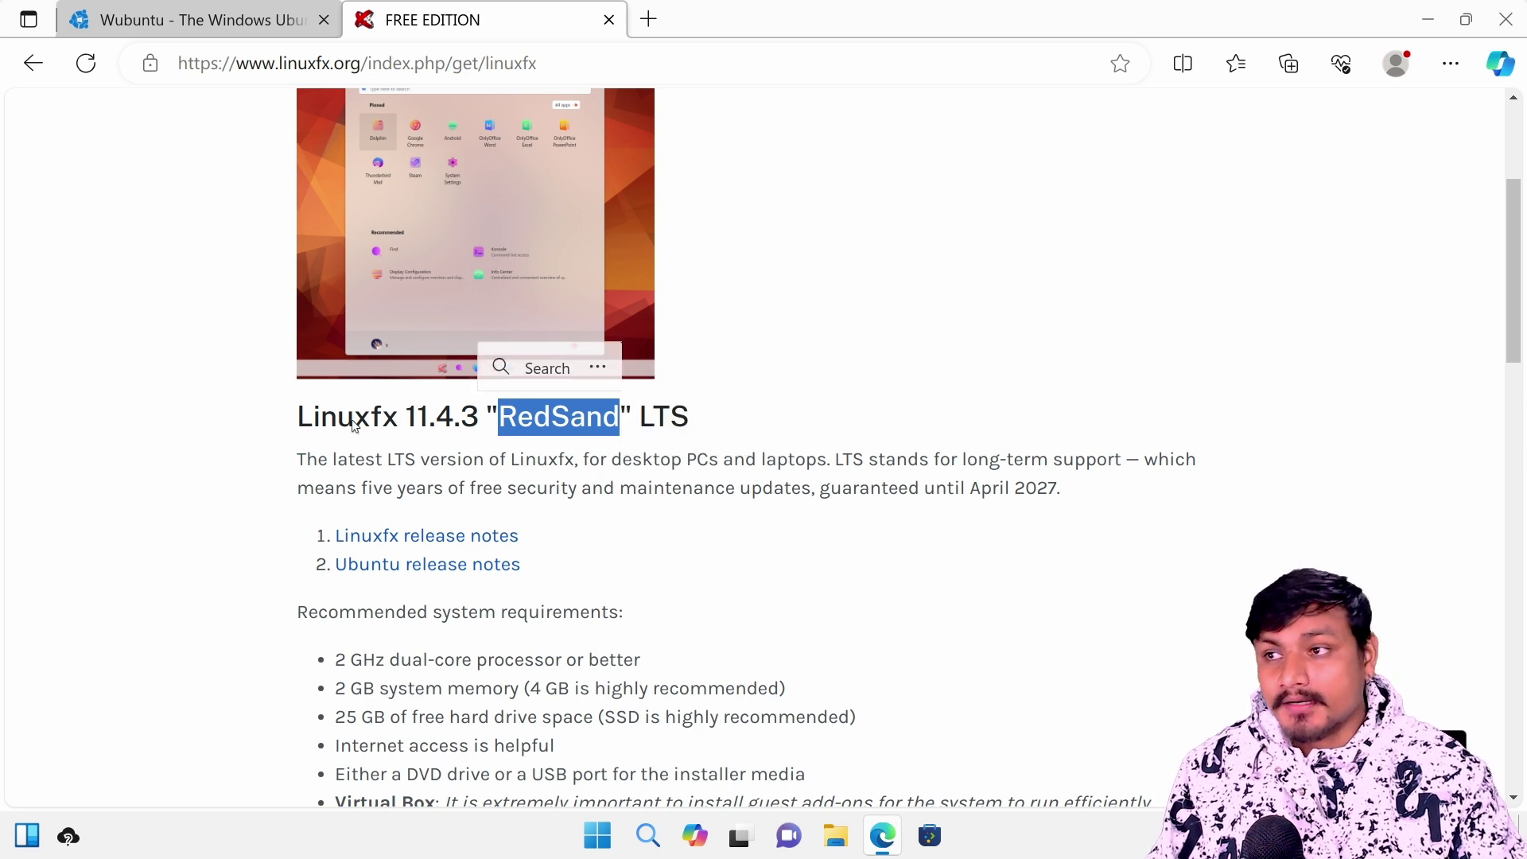
pyautogui.click(245, 21)
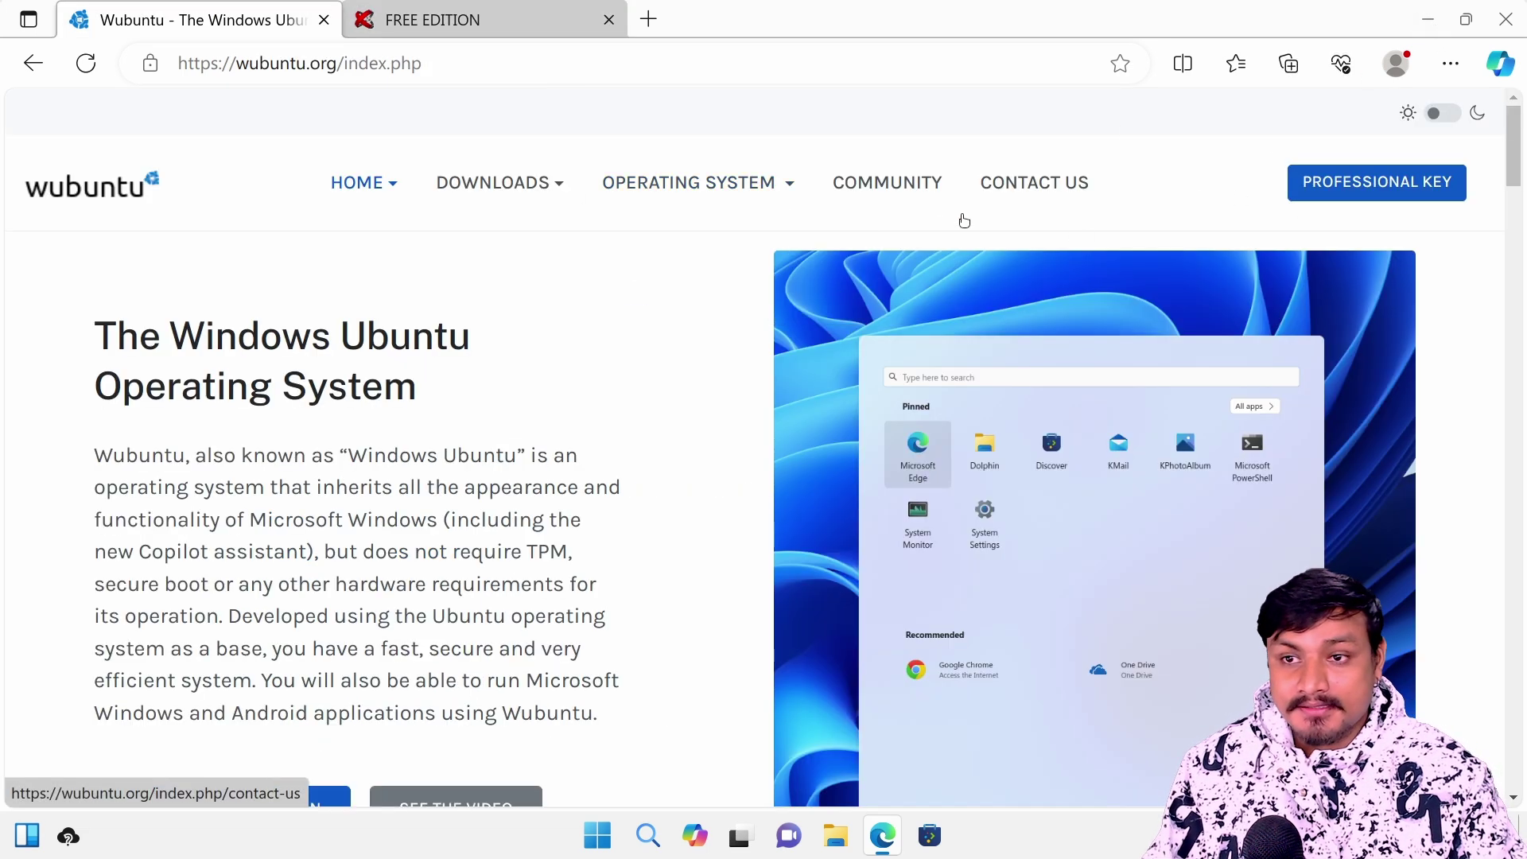
# - Open the Professional Key page, inspect the $35 PayPal and PagSeguro cards, then scroll back to top
pyautogui.click(1356, 189)
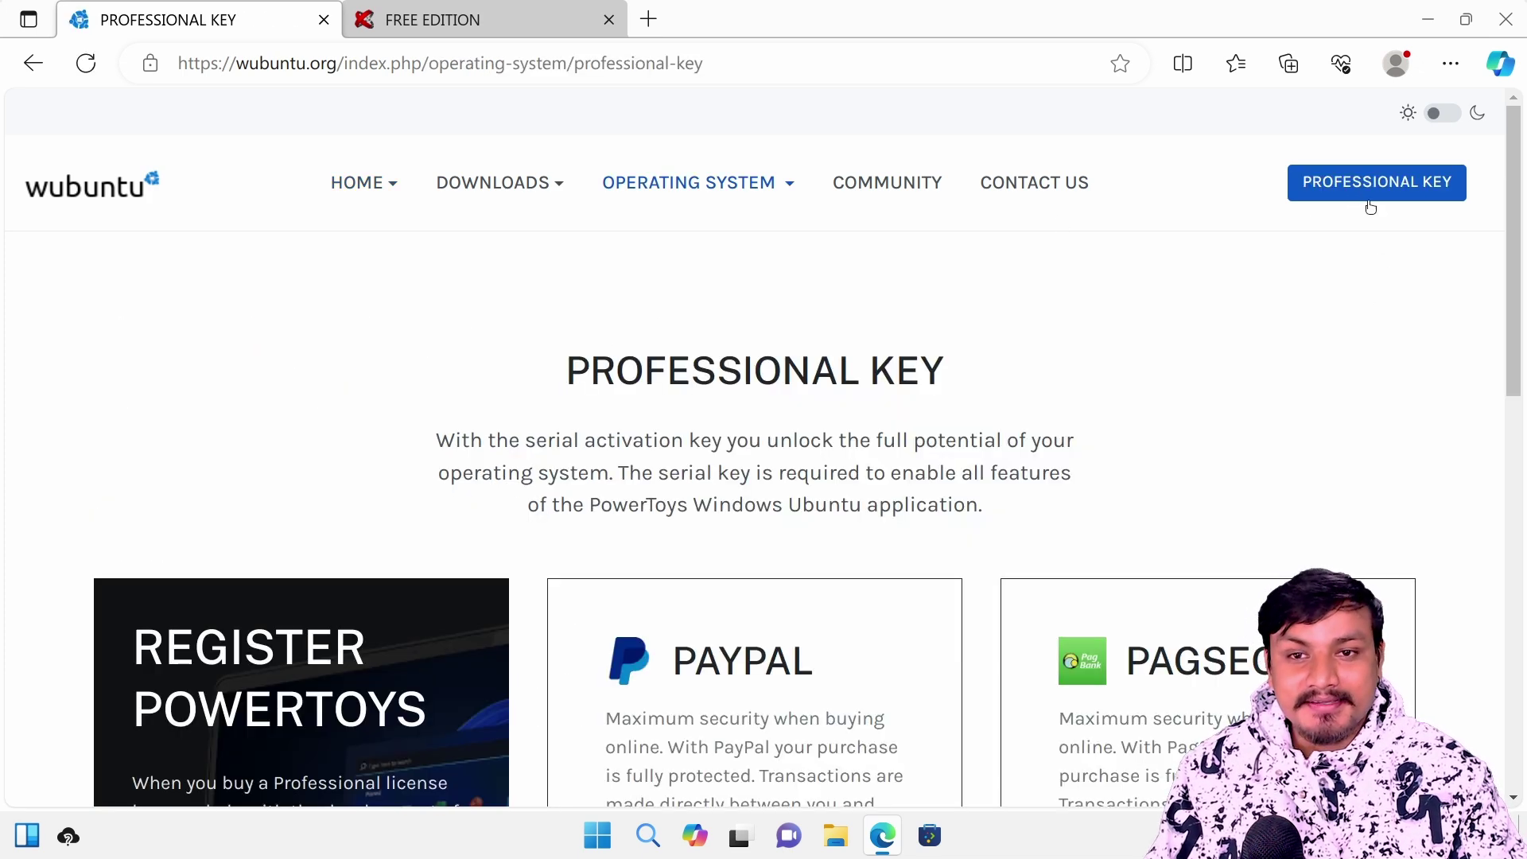
pyautogui.moveTo(1512, 312); pyautogui.dragTo(1498, 590)
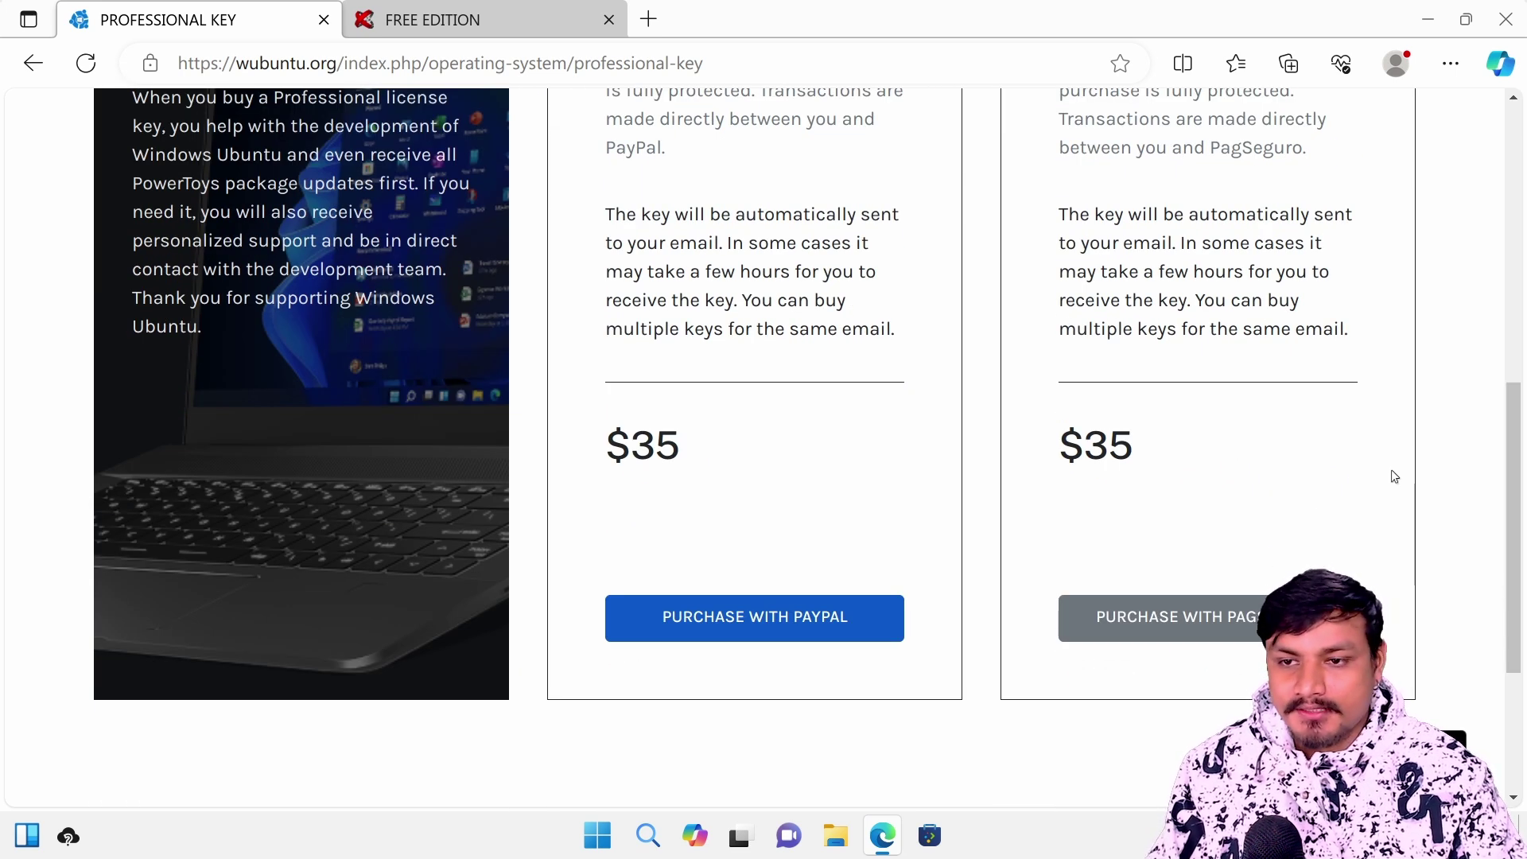
pyautogui.moveTo(1505, 503); pyautogui.dragTo(1479, 403)
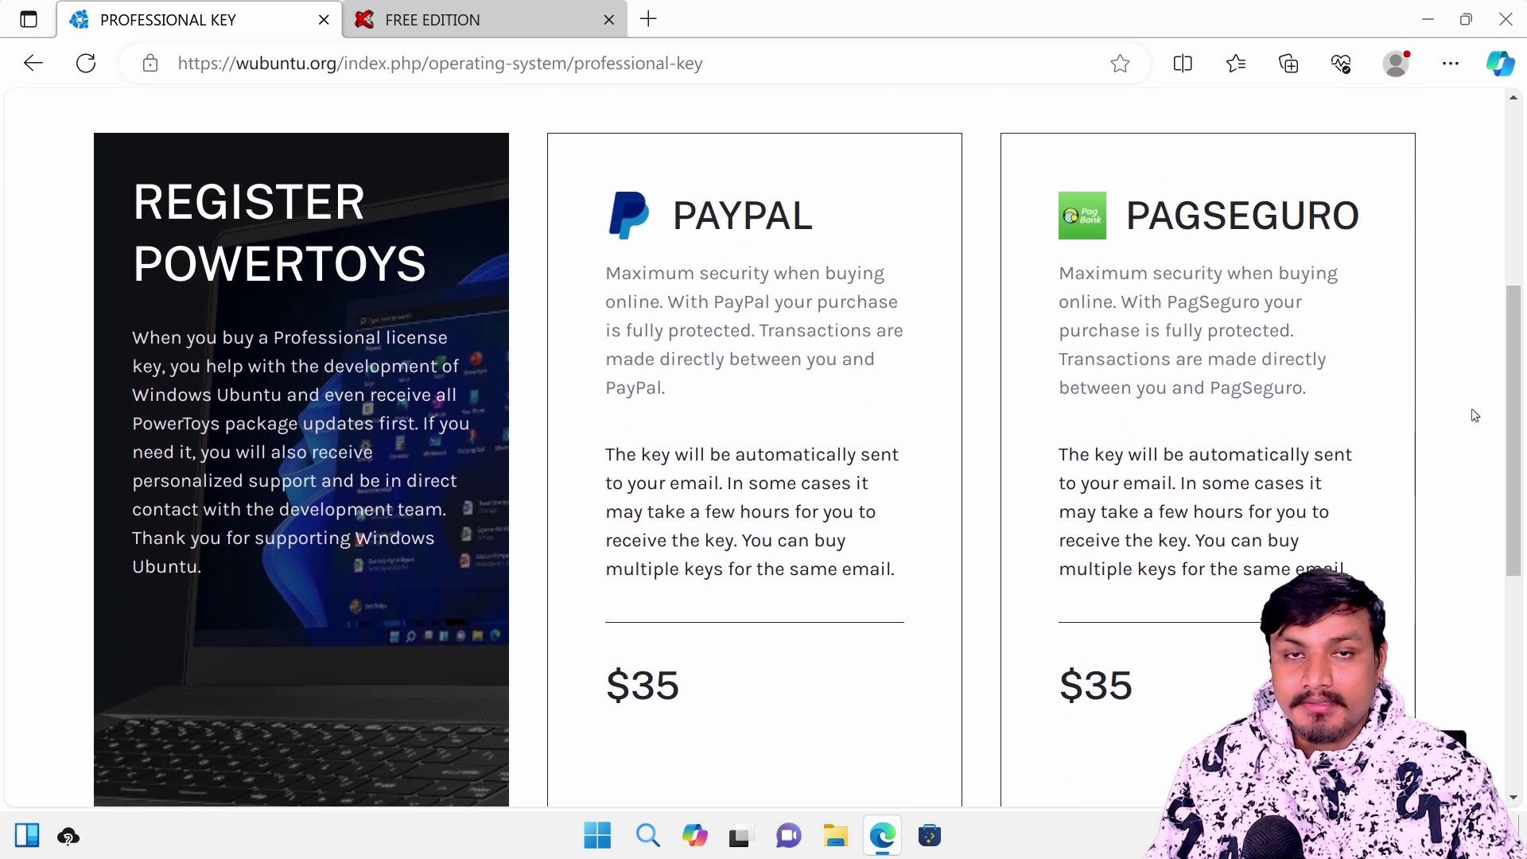
pyautogui.scroll(-1, 1352, 438)
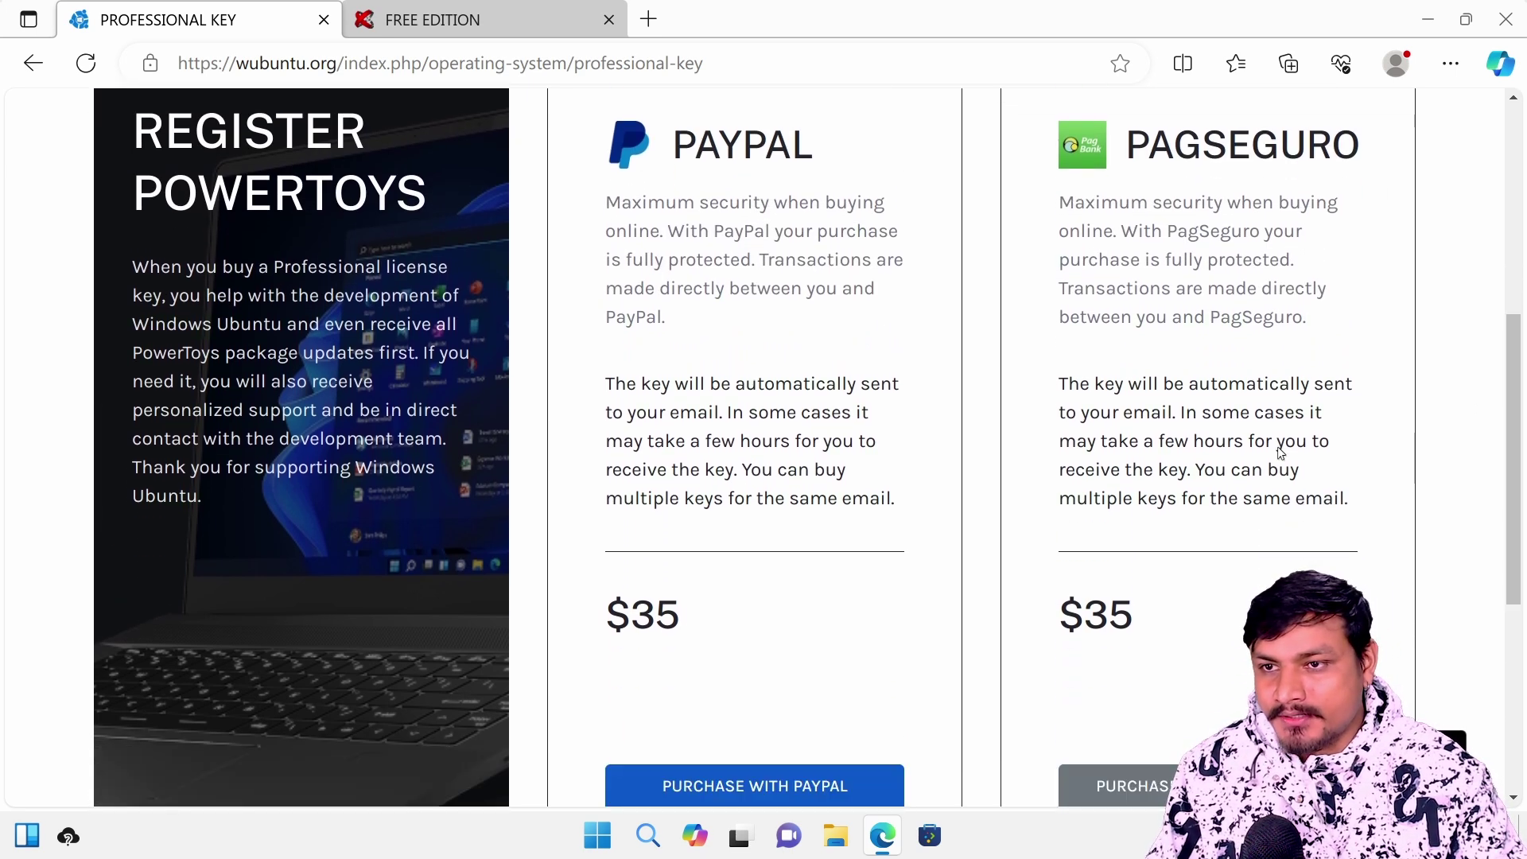
pyautogui.moveTo(702, 624); pyautogui.dragTo(587, 621)
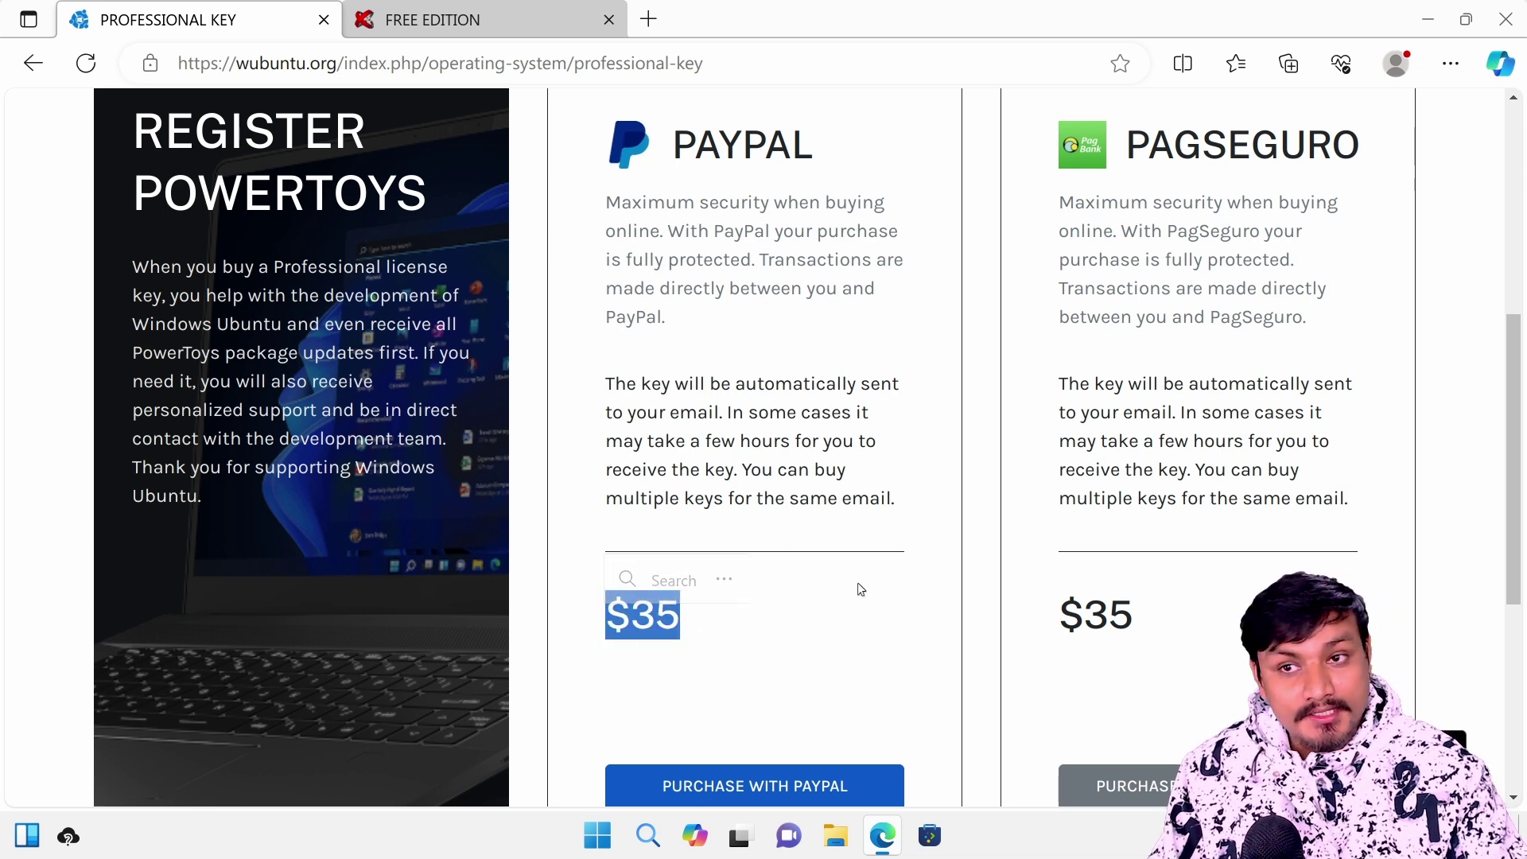
pyautogui.click(1436, 504)
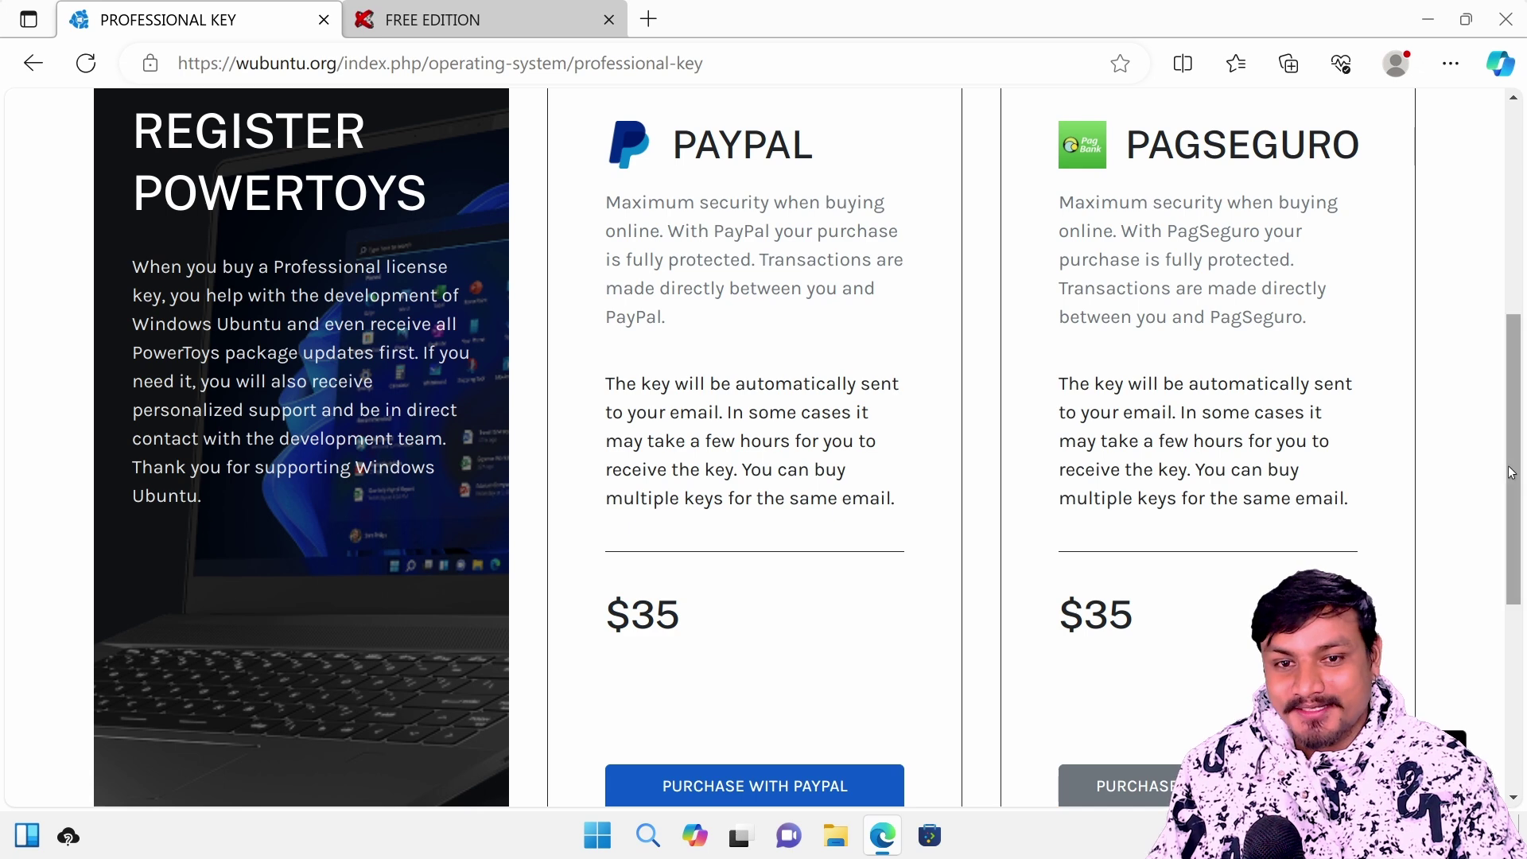
pyautogui.moveTo(1511, 471); pyautogui.dragTo(1482, 249)
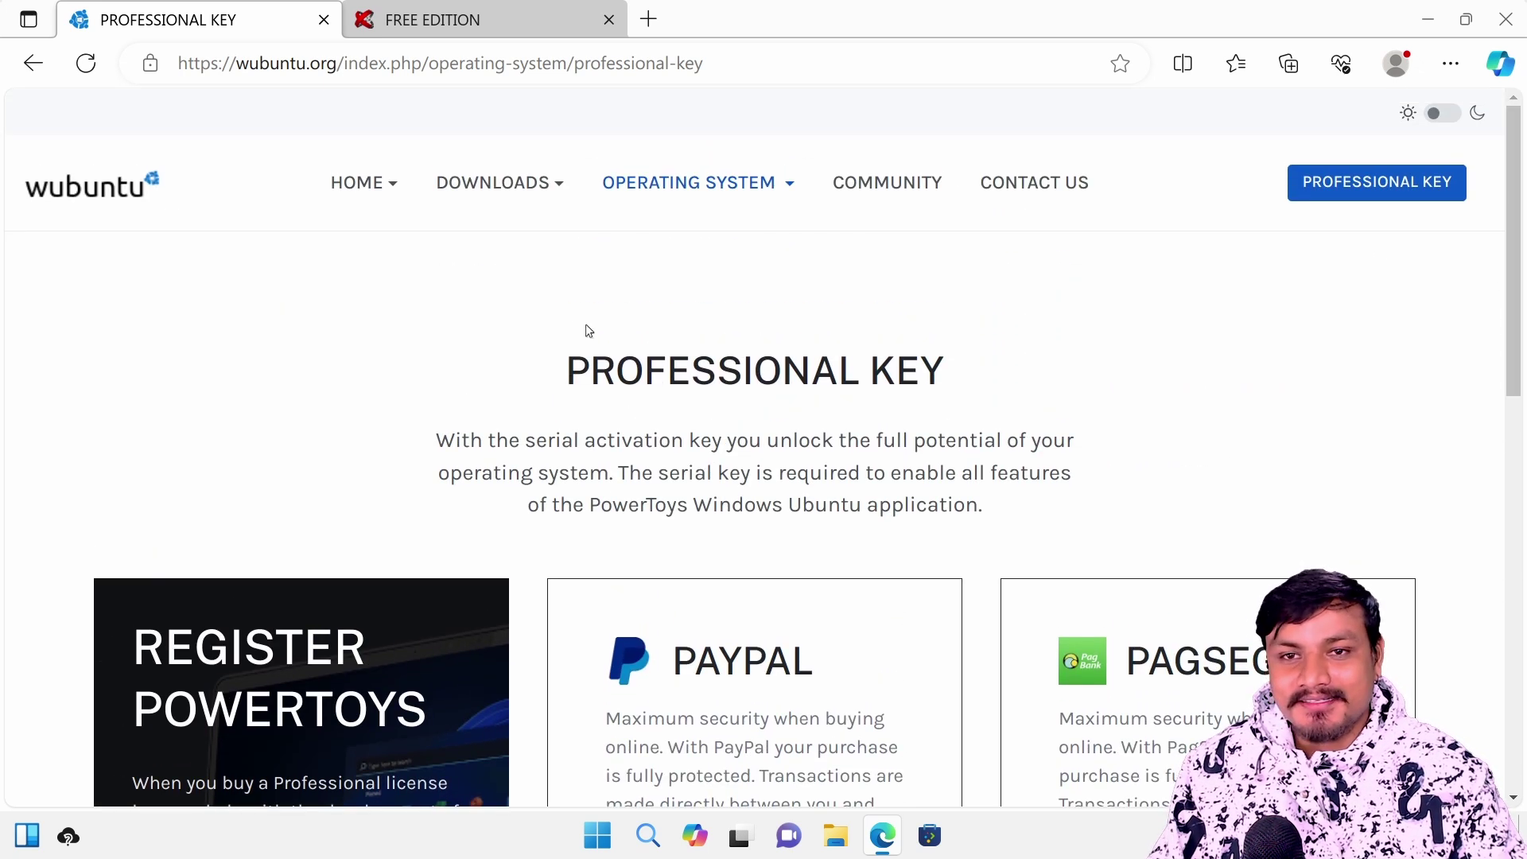
# - Minimize Edge, check and dismiss the network panel, and open Start with its pinned apps
pyautogui.click(1427, 30)
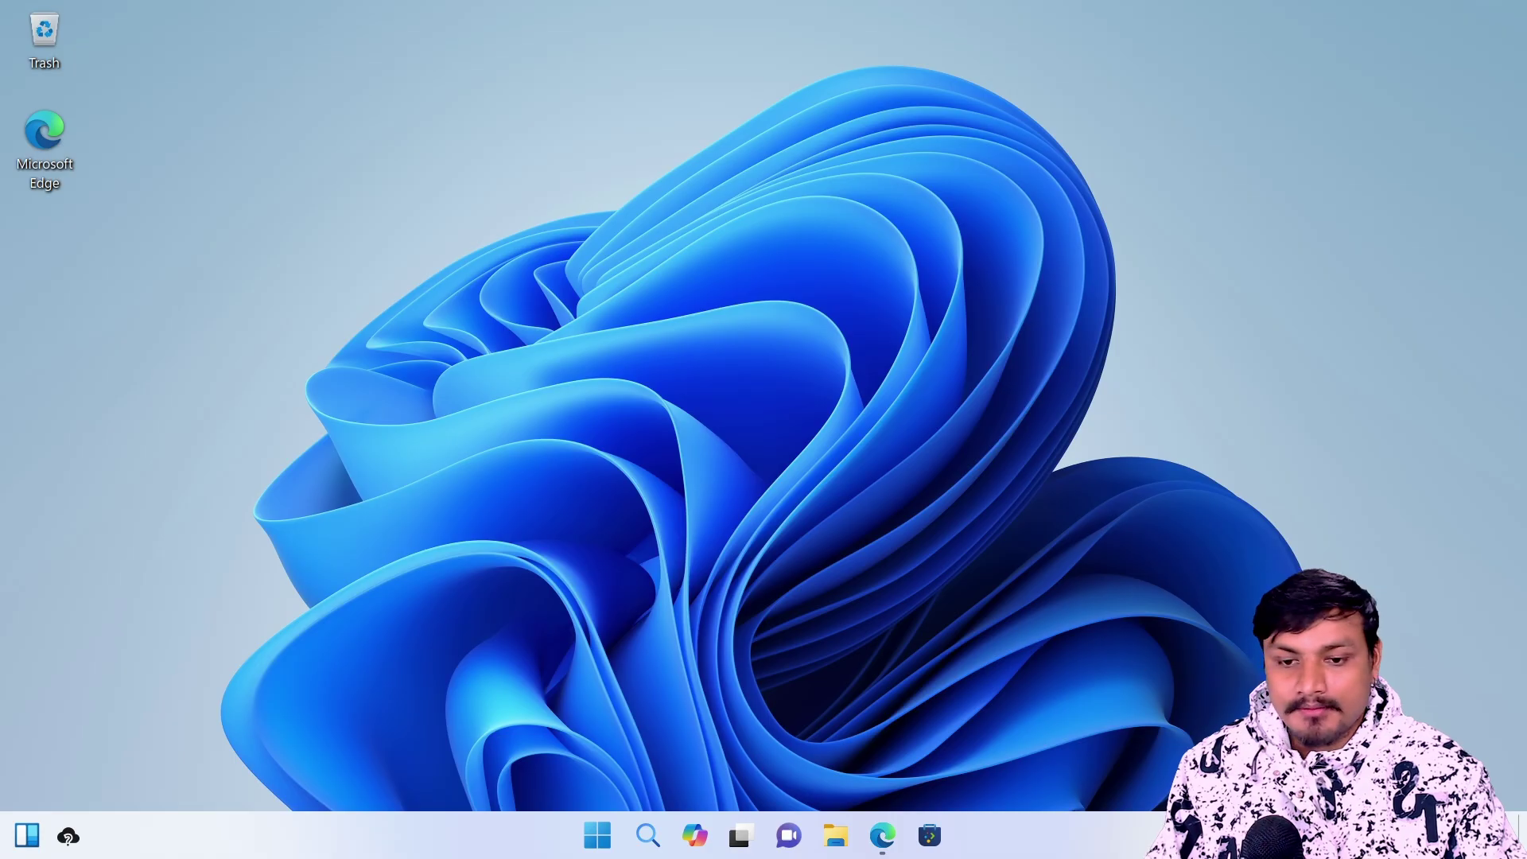
pyautogui.click(1471, 835)
pyautogui.click(811, 598)
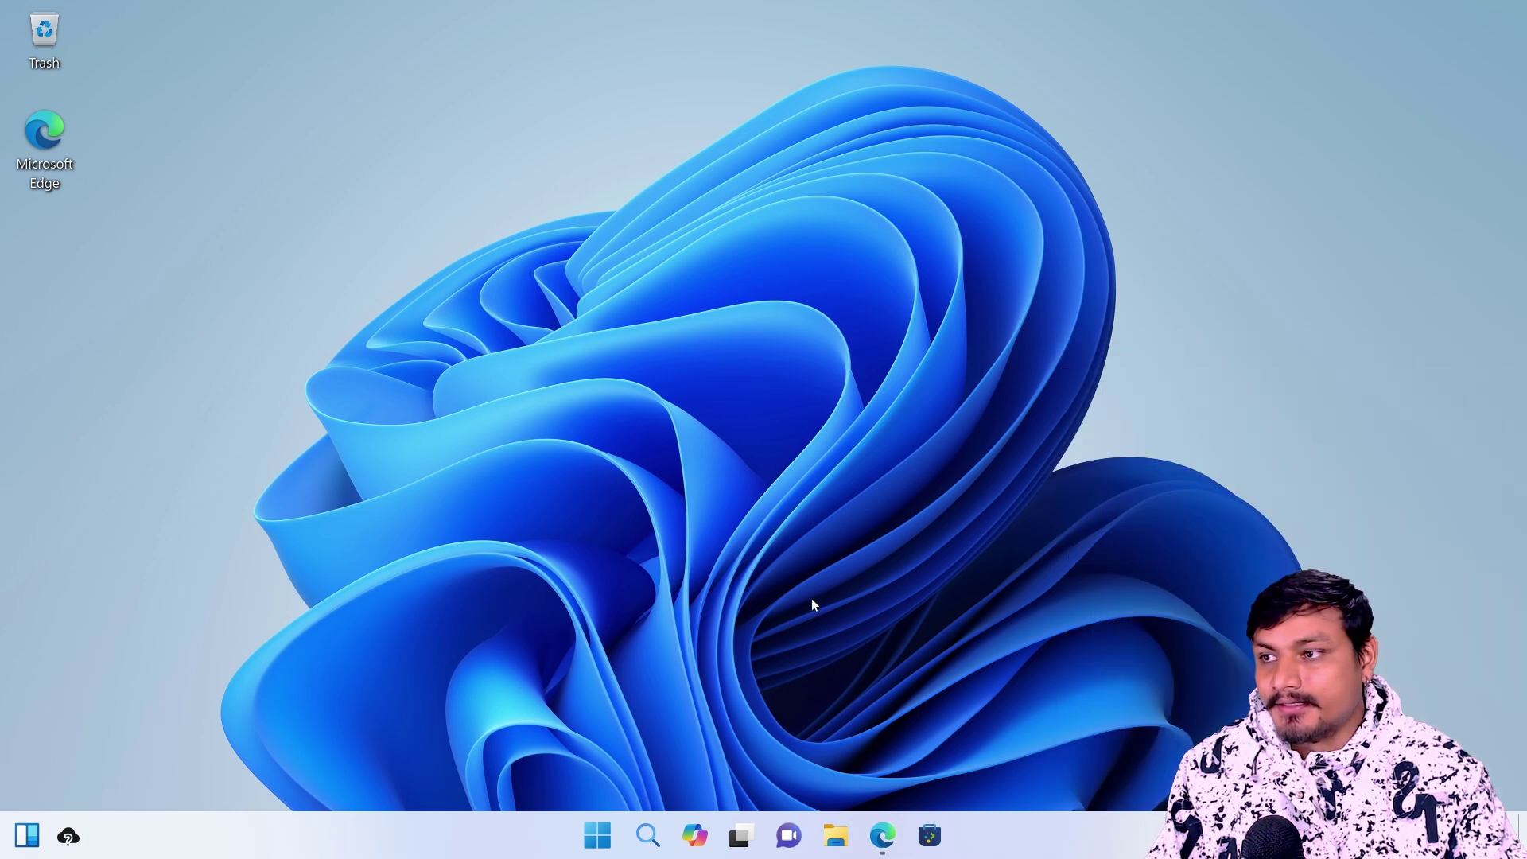
pyautogui.click(598, 835)
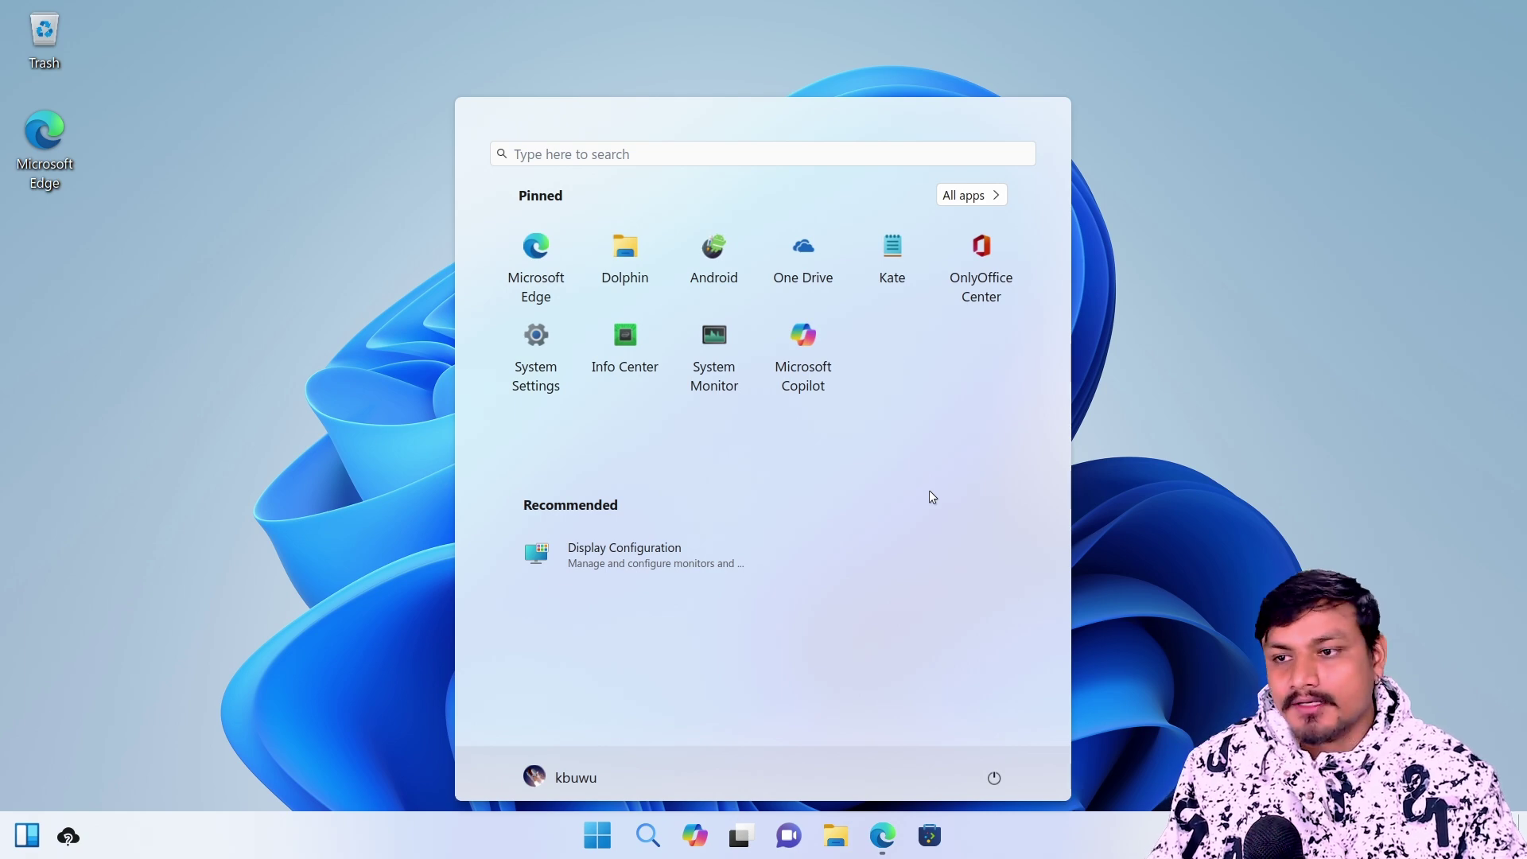
# - Launch Android support, accepting the CPU virtualization warning and the image list refresh
pyautogui.click(714, 274)
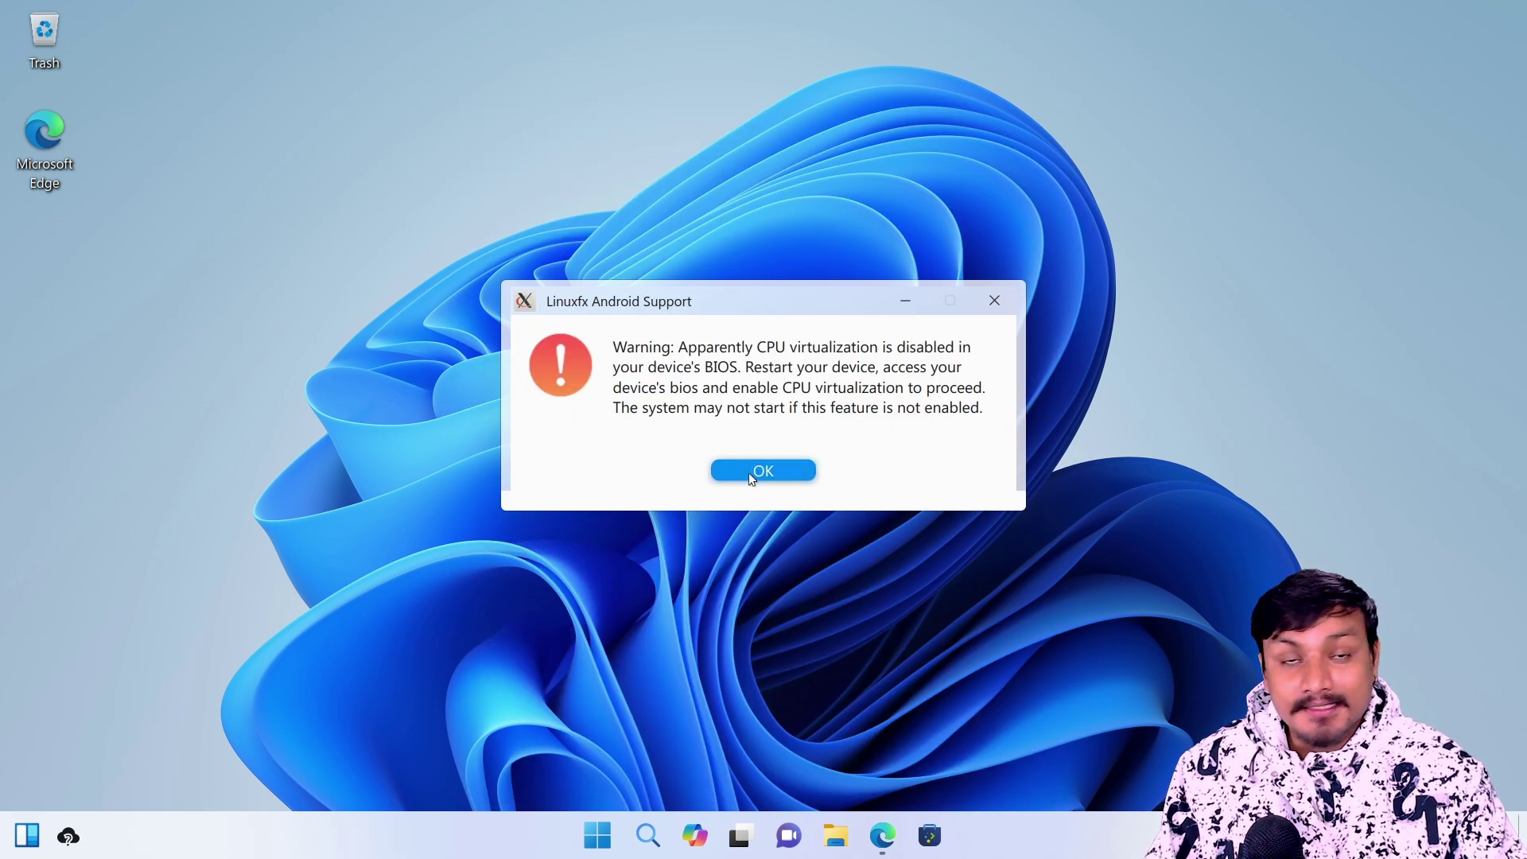
pyautogui.click(754, 471)
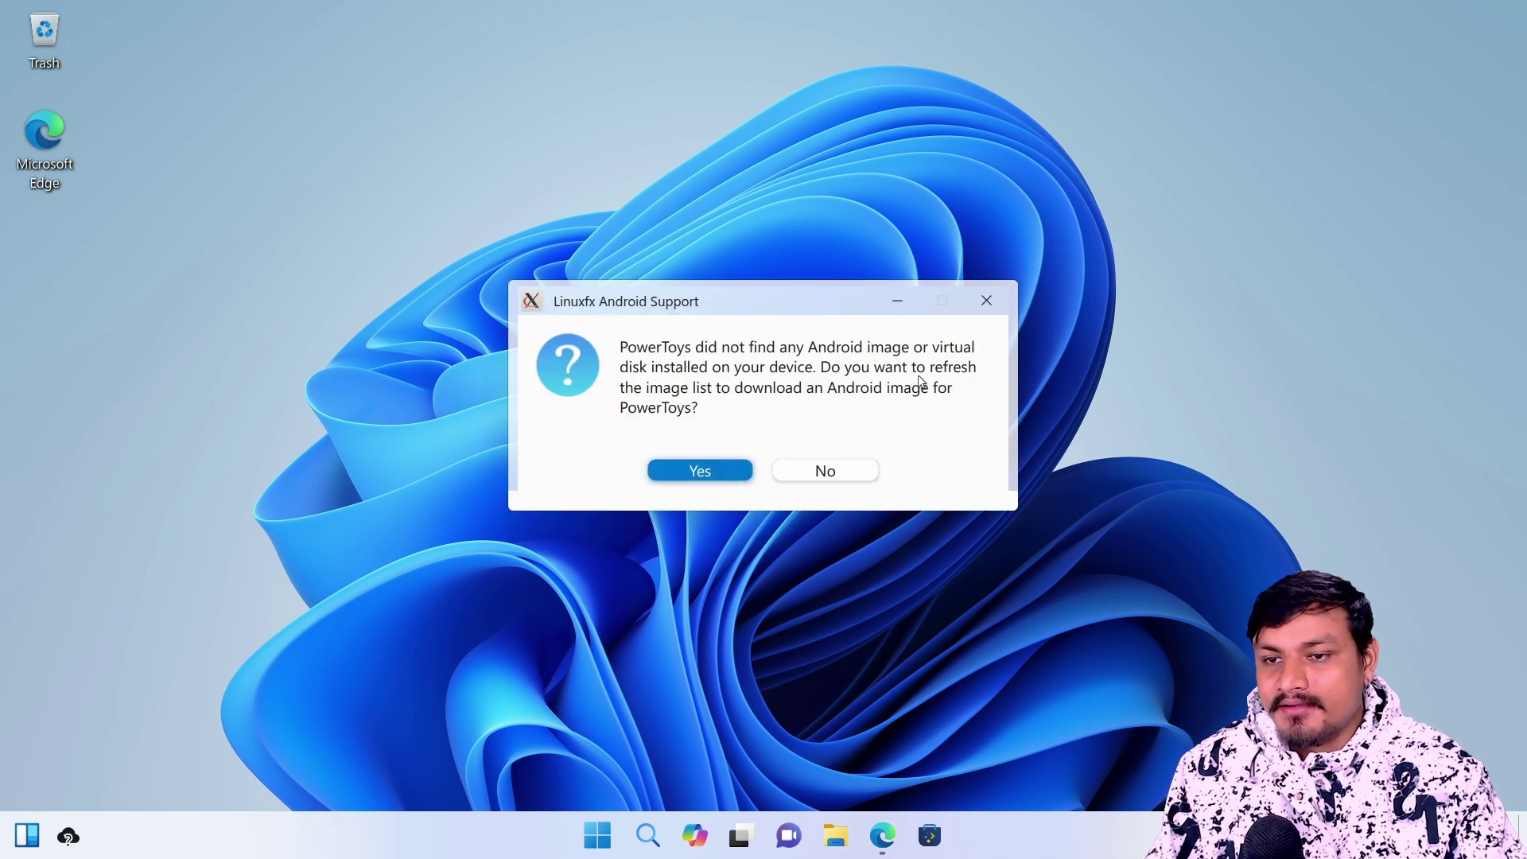
pyautogui.click(699, 470)
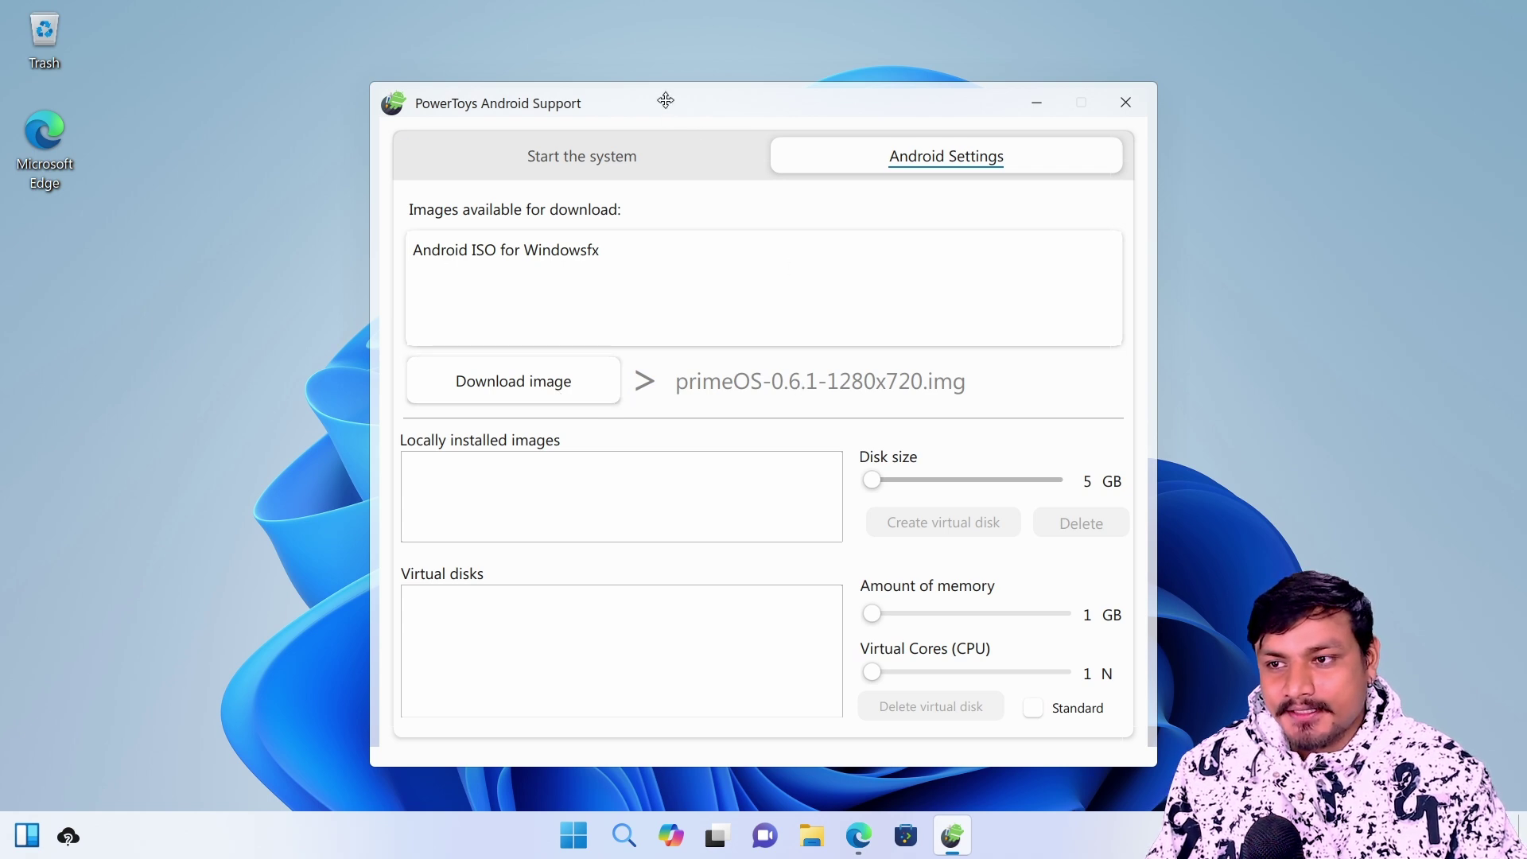
# - Review the Android startup options and image/virtual disk tabs, then close the window
pyautogui.moveTo(666, 100); pyautogui.dragTo(668, 81)
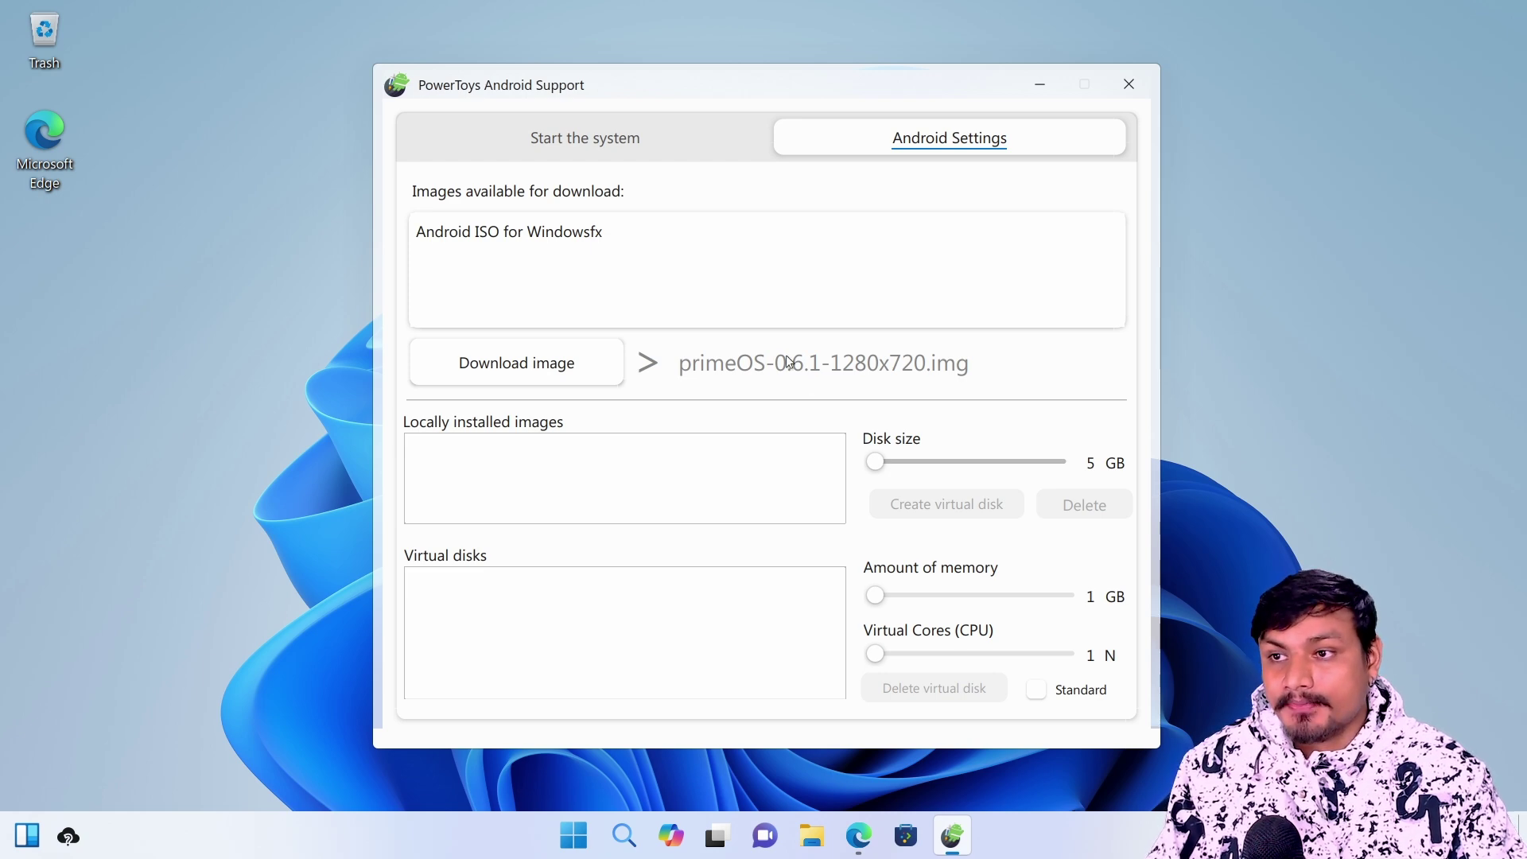
pyautogui.click(633, 132)
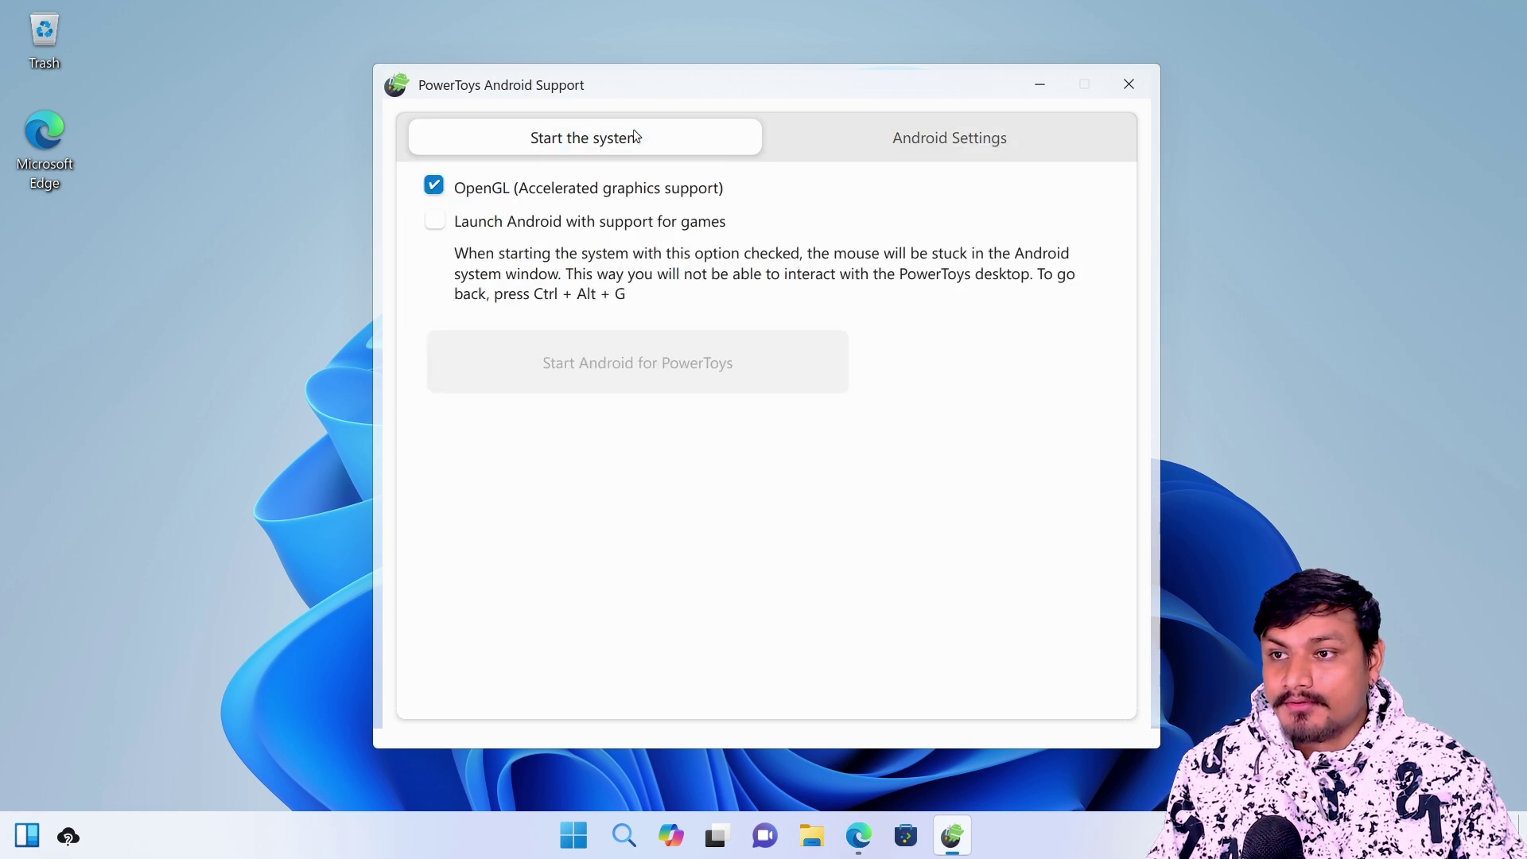
pyautogui.click(860, 135)
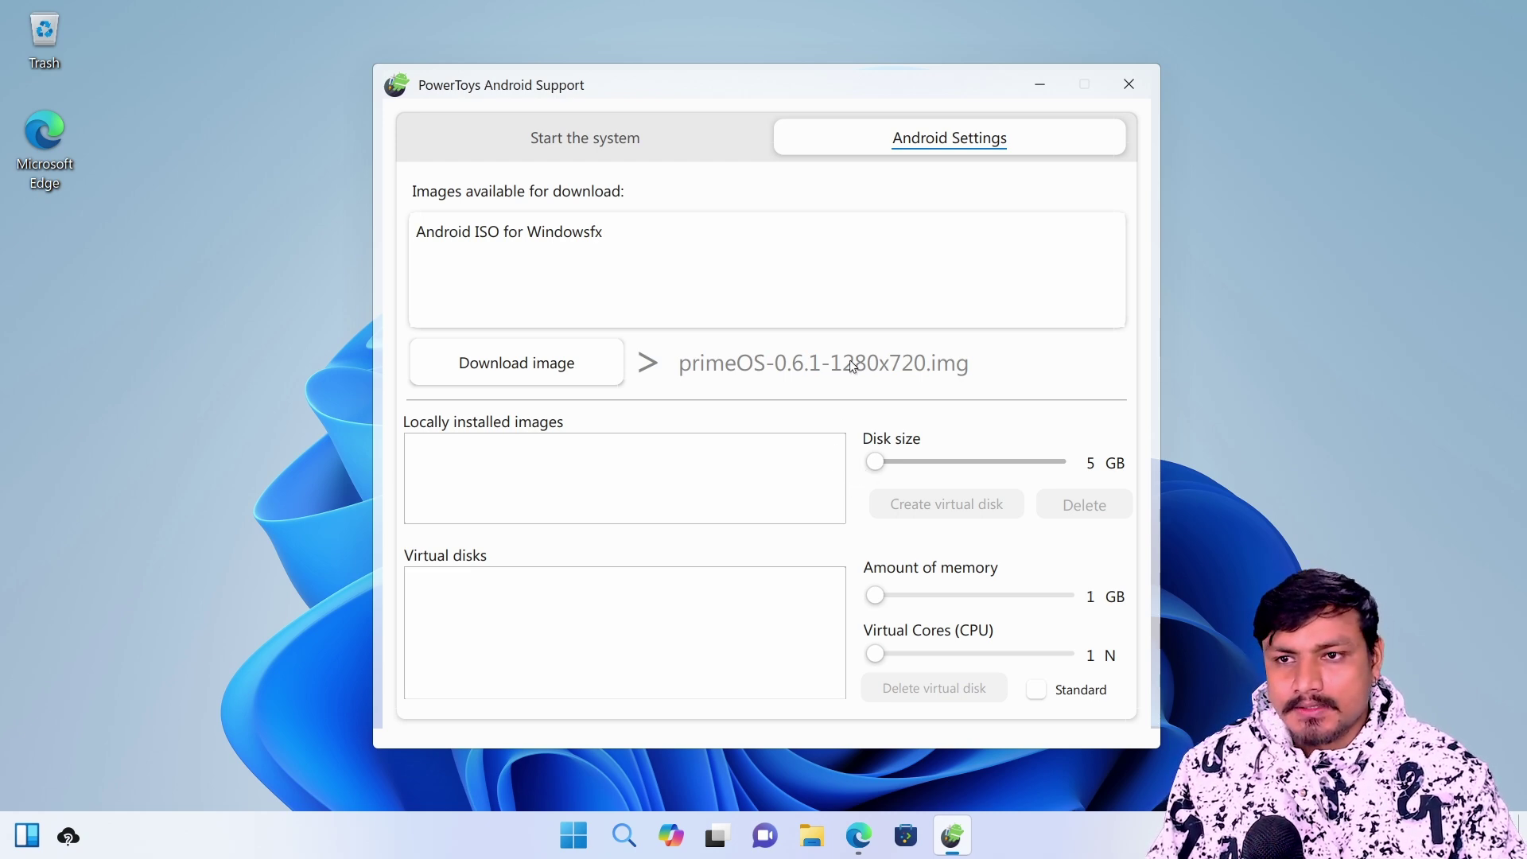
pyautogui.click(1129, 84)
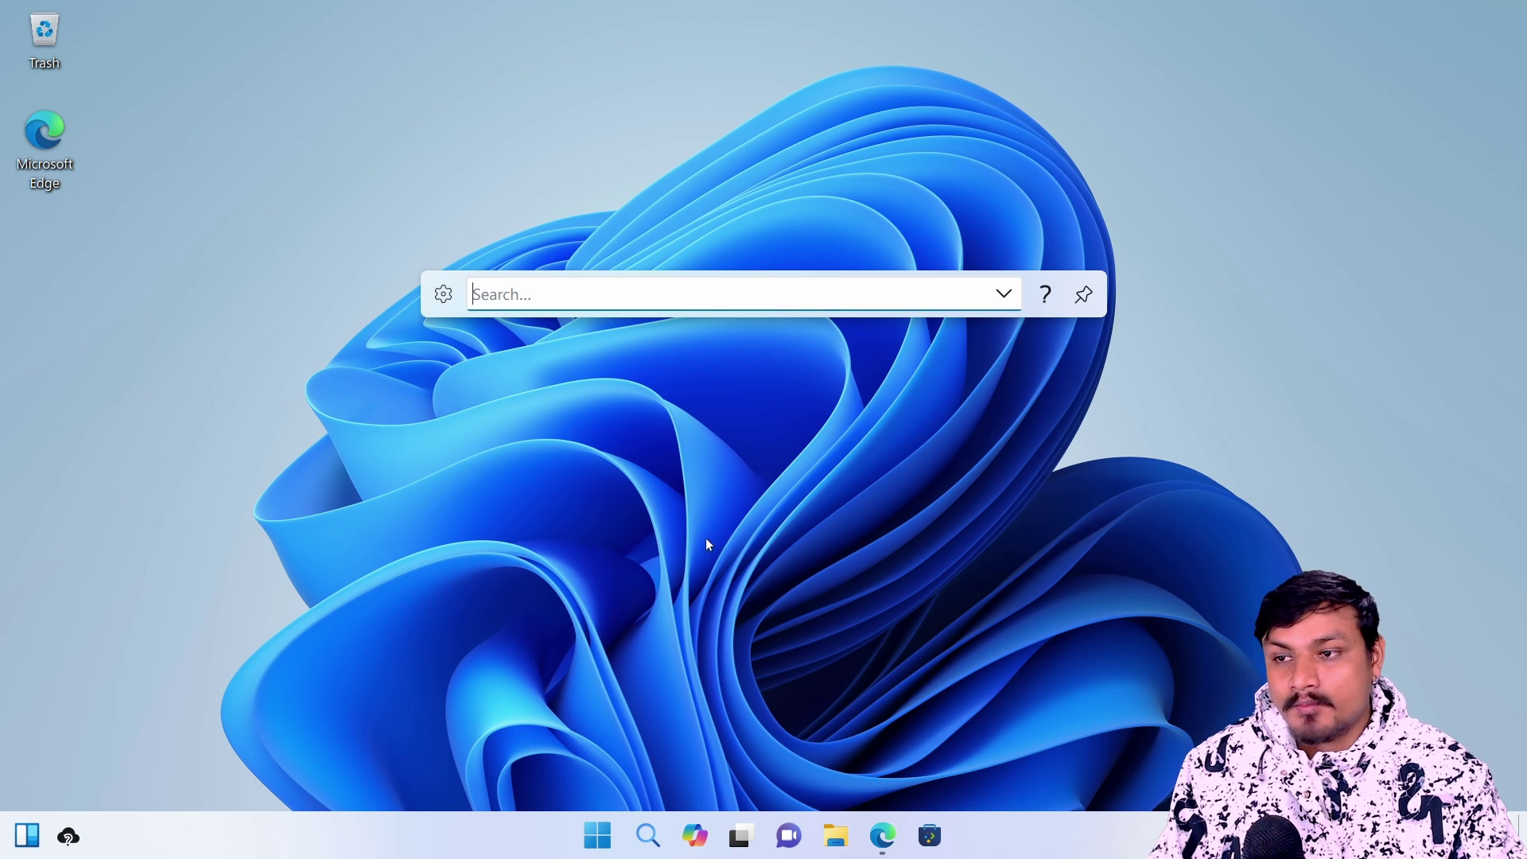
# - Dismiss KRunner, toggle the Start menu, and open the Widgets browser from the leftmost taskbar icon
pyautogui.press('Escape')
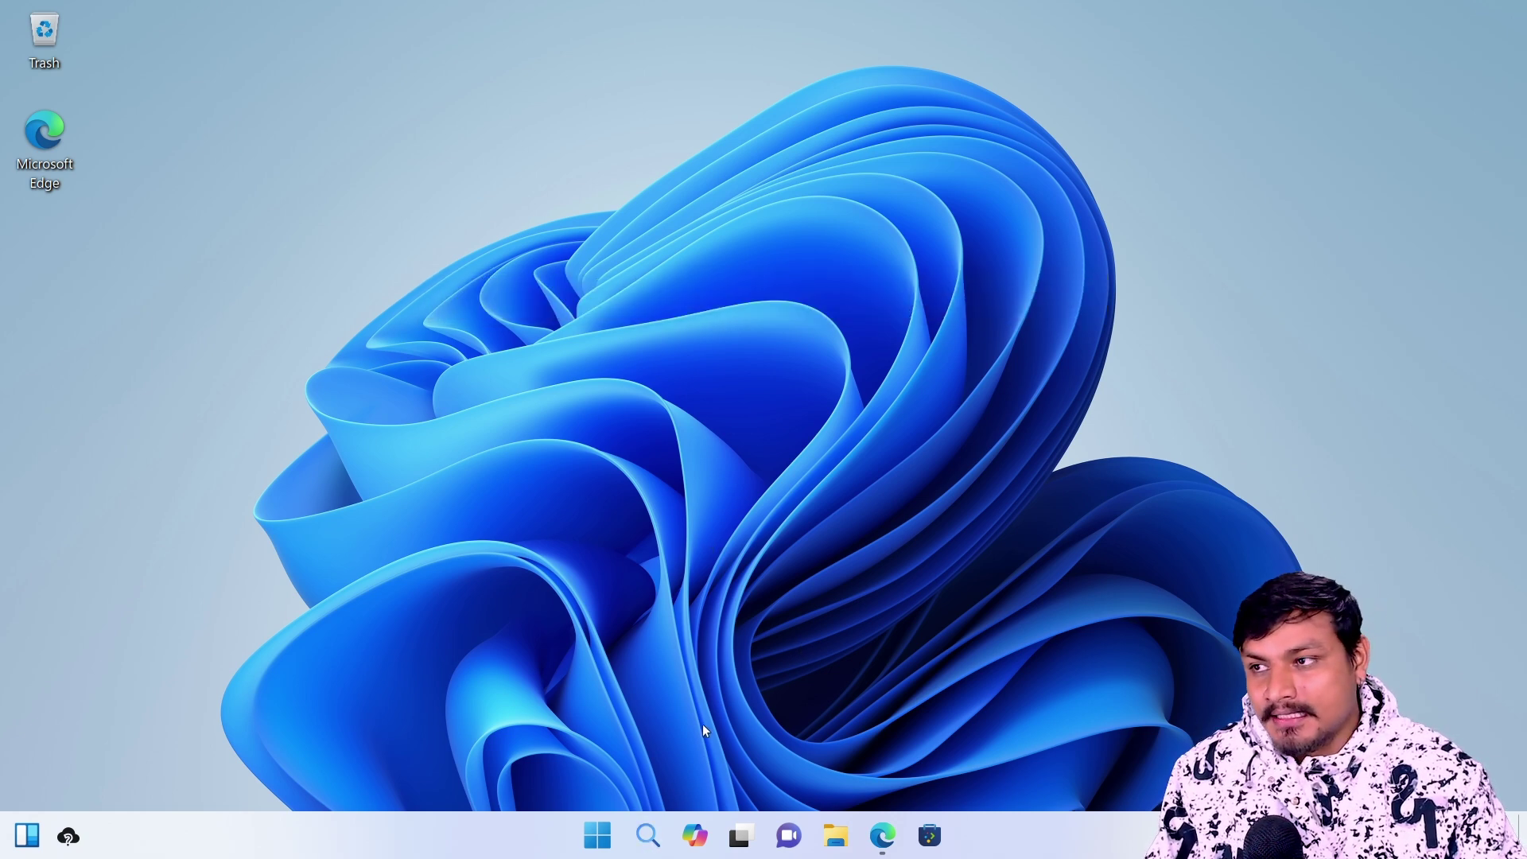
pyautogui.click(597, 835)
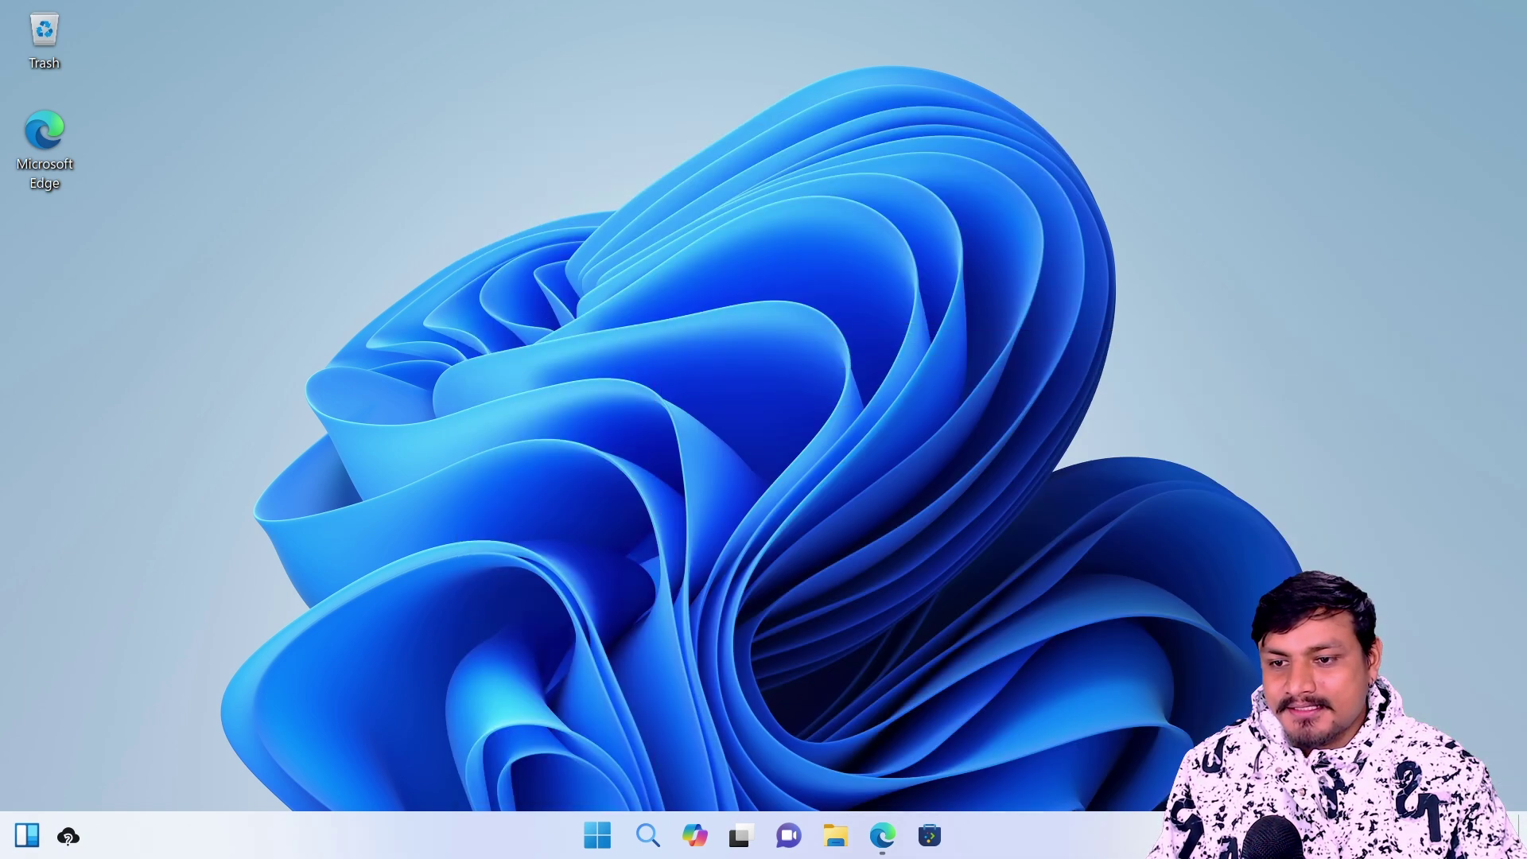
pyautogui.click(27, 835)
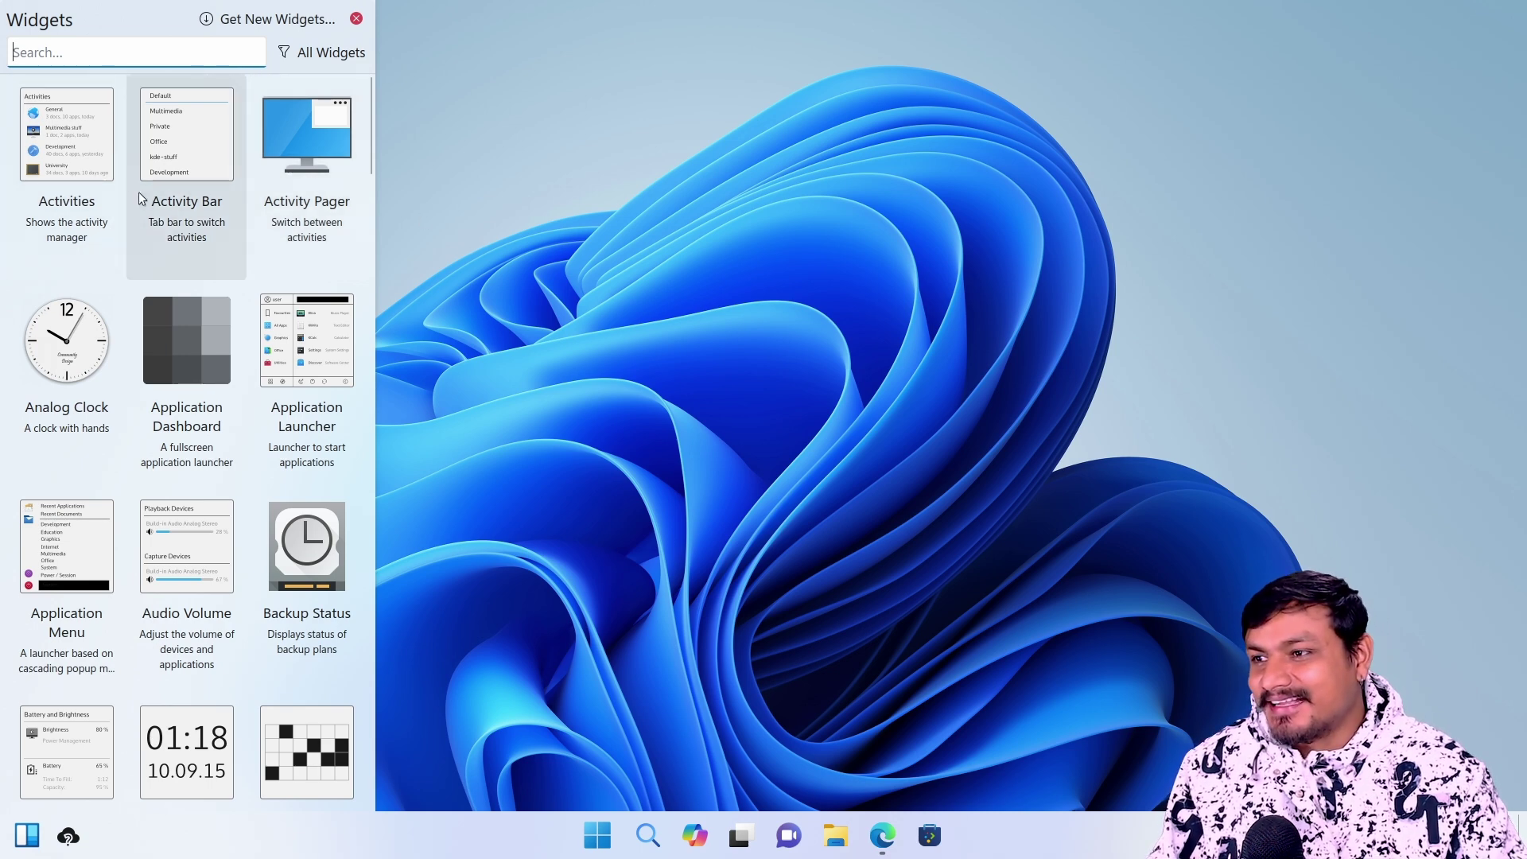
pyautogui.moveTo(66, 342); pyautogui.dragTo(847, 326)
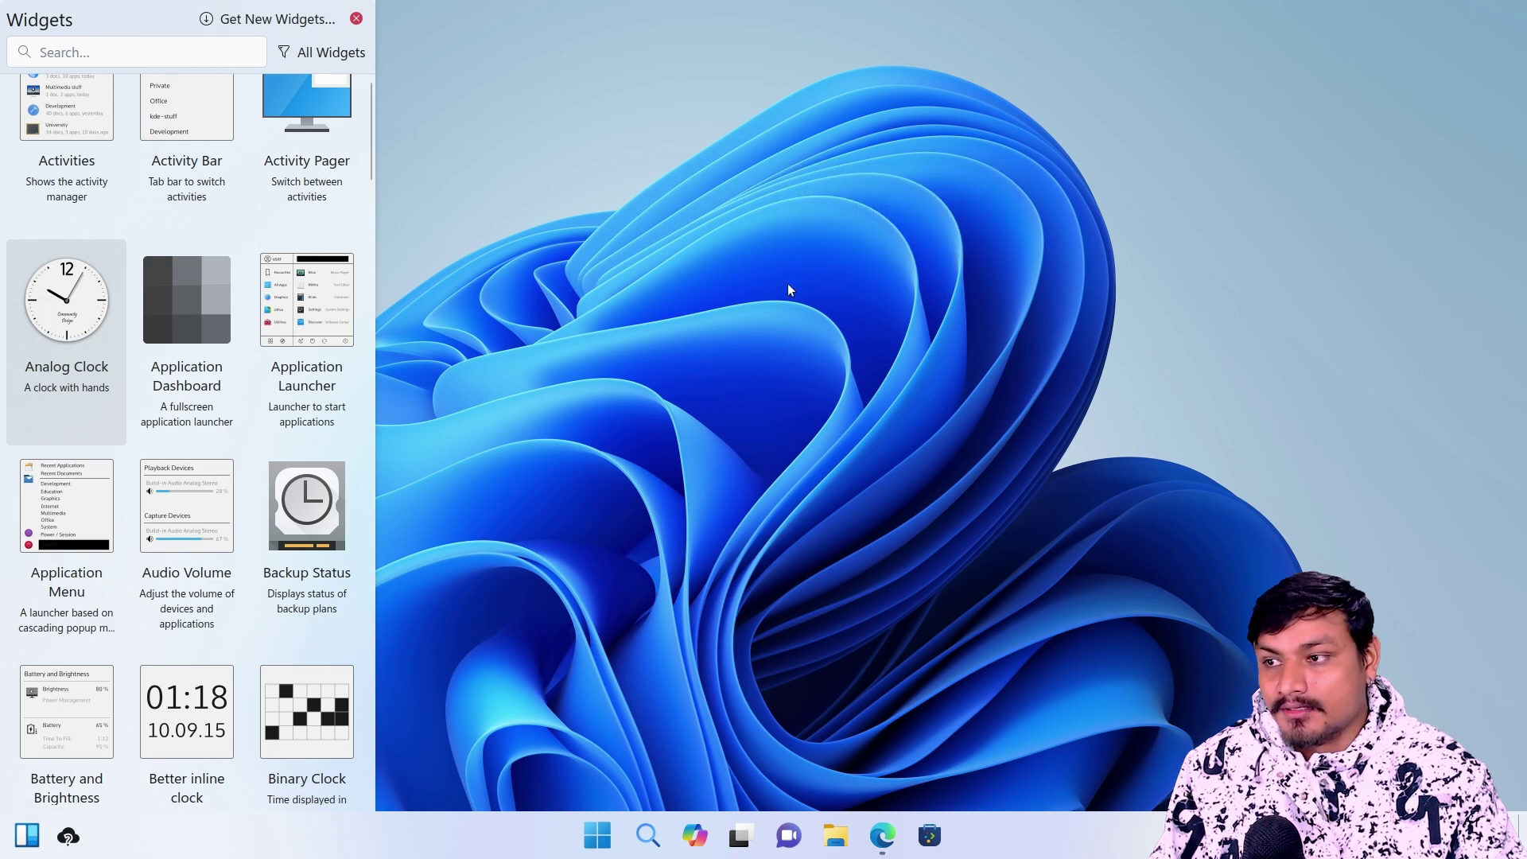
pyautogui.rightClick(849, 211)
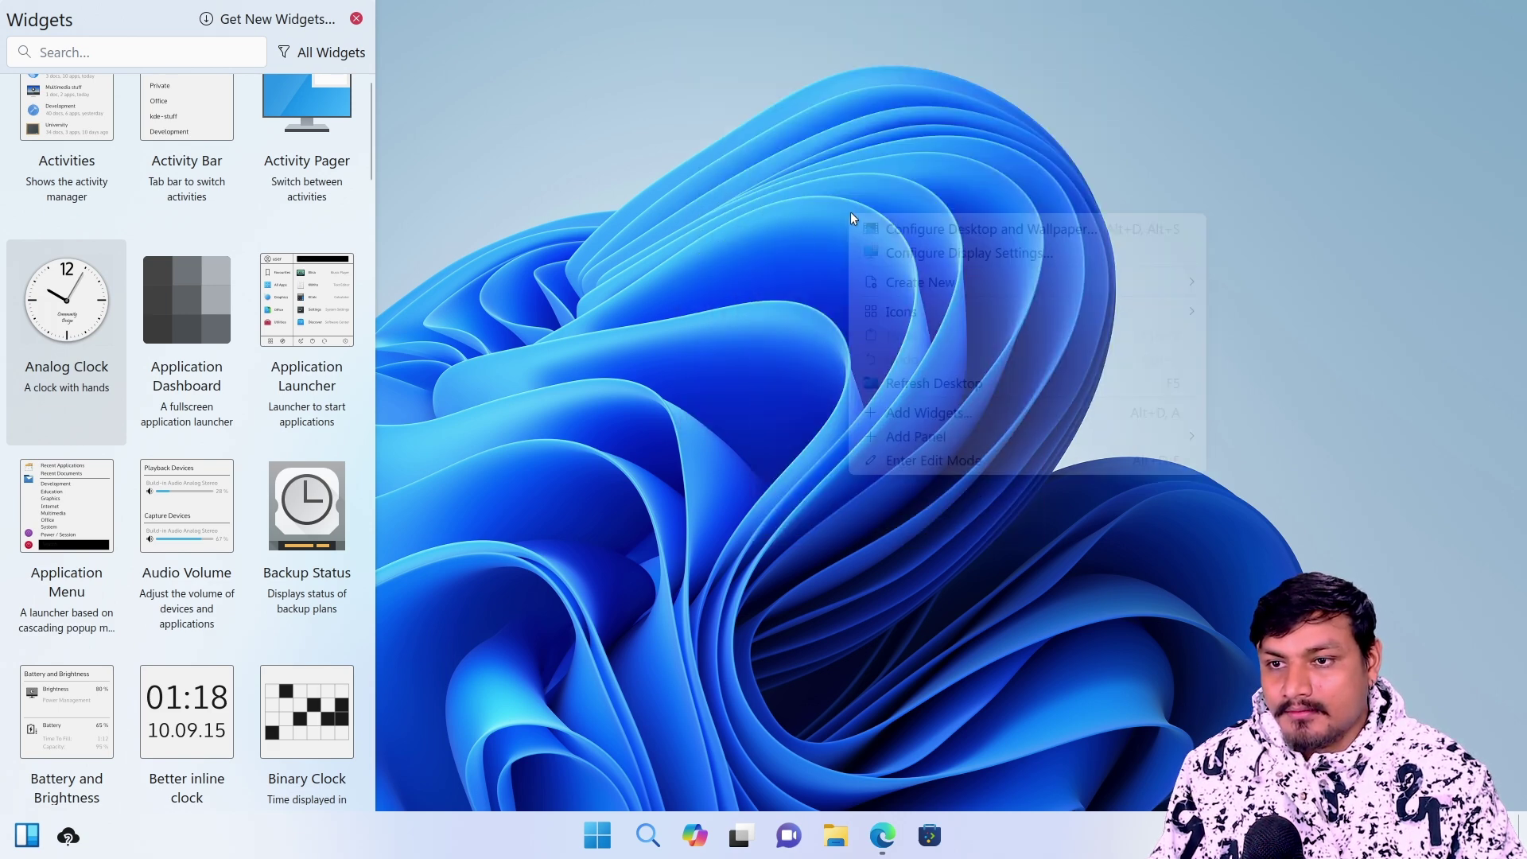
pyautogui.click(800, 231)
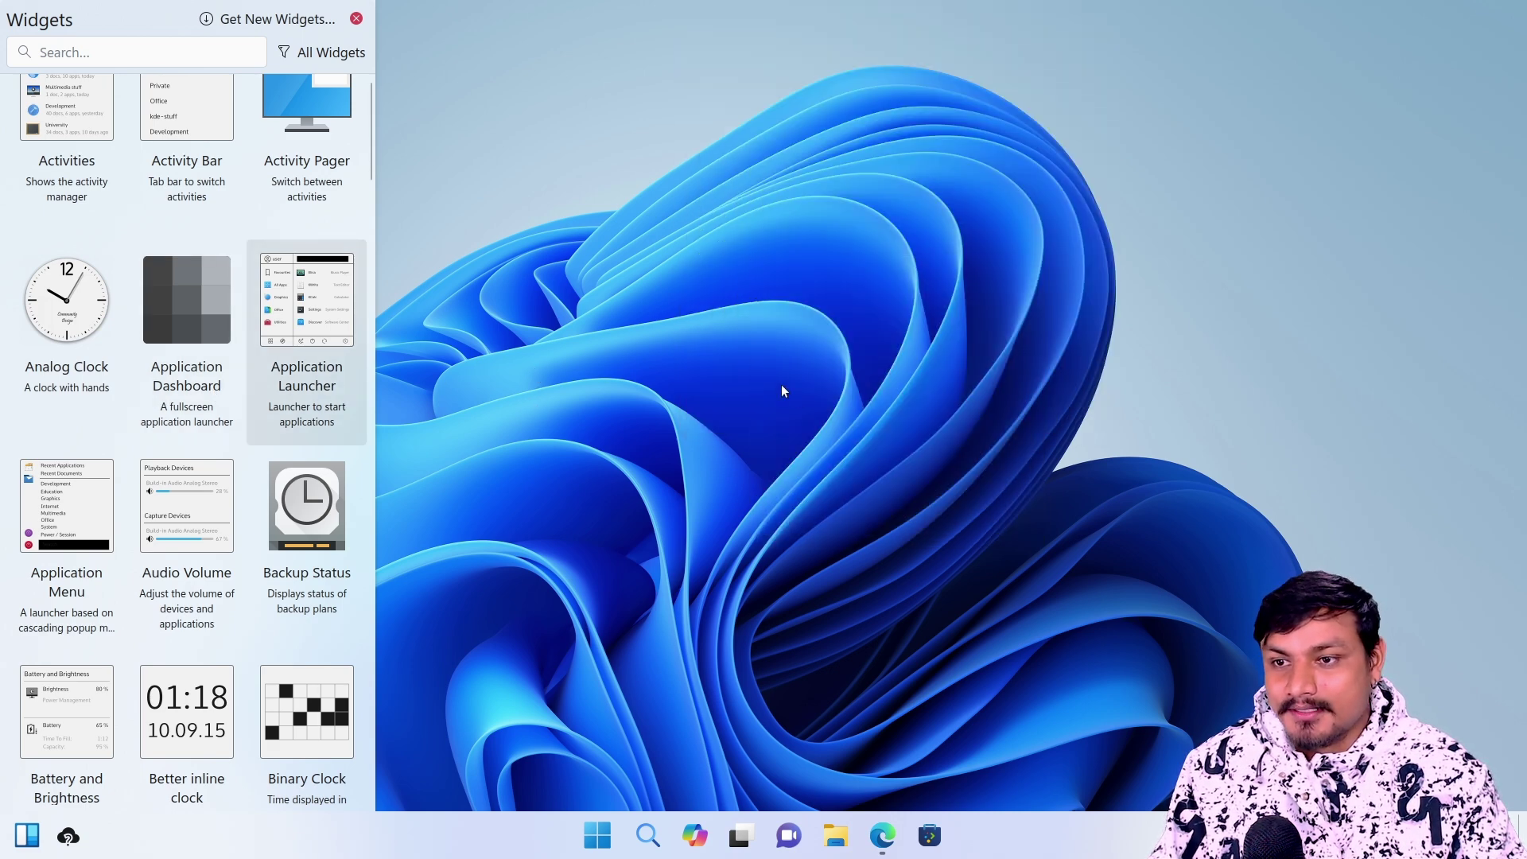
pyautogui.rightClick(682, 386)
pyautogui.click(558, 386)
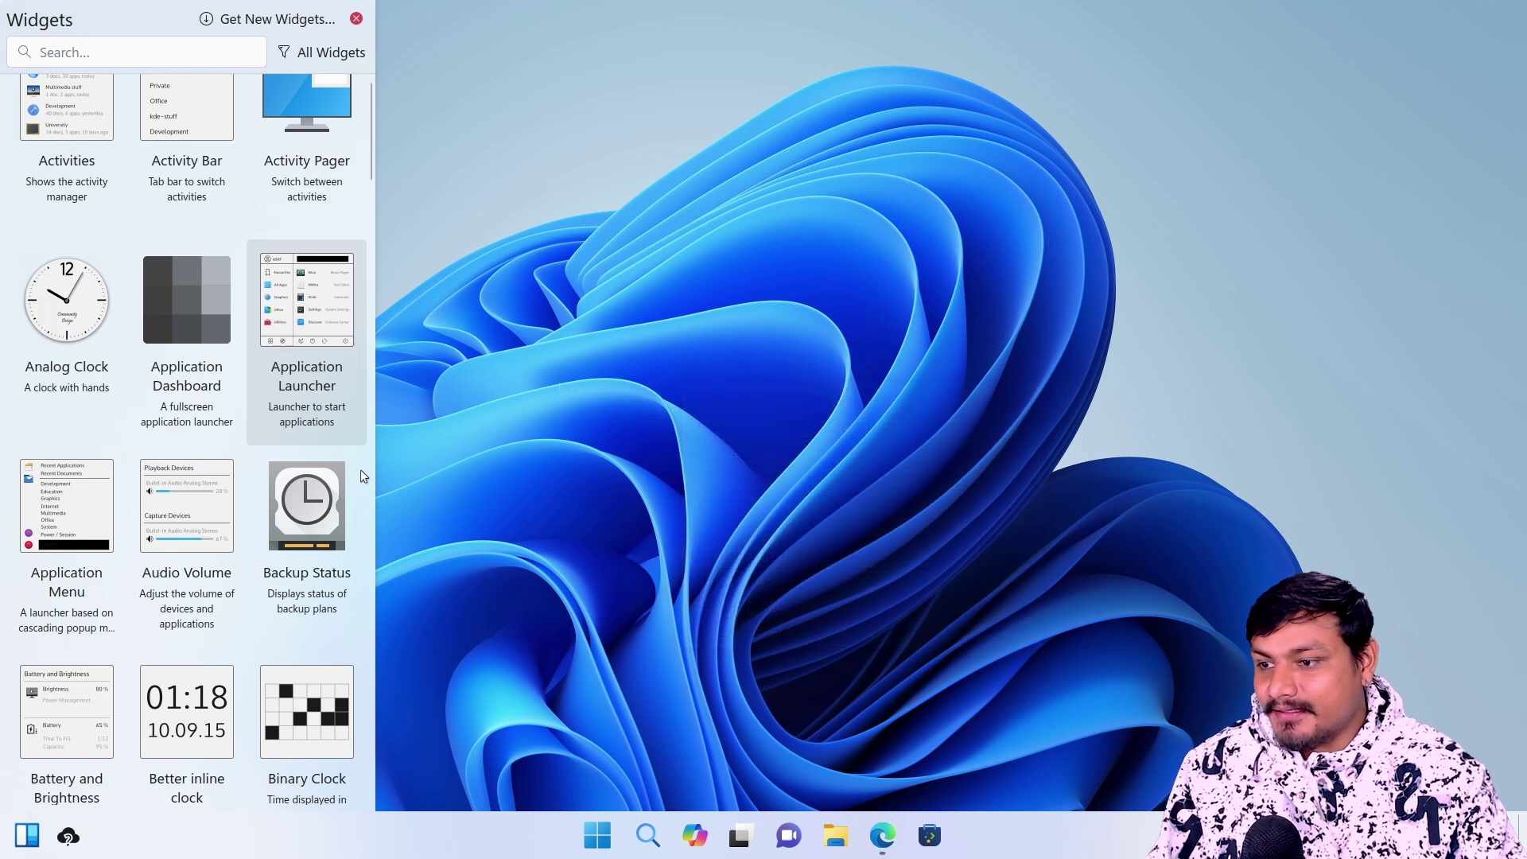
pyautogui.scroll(-3, 318, 525)
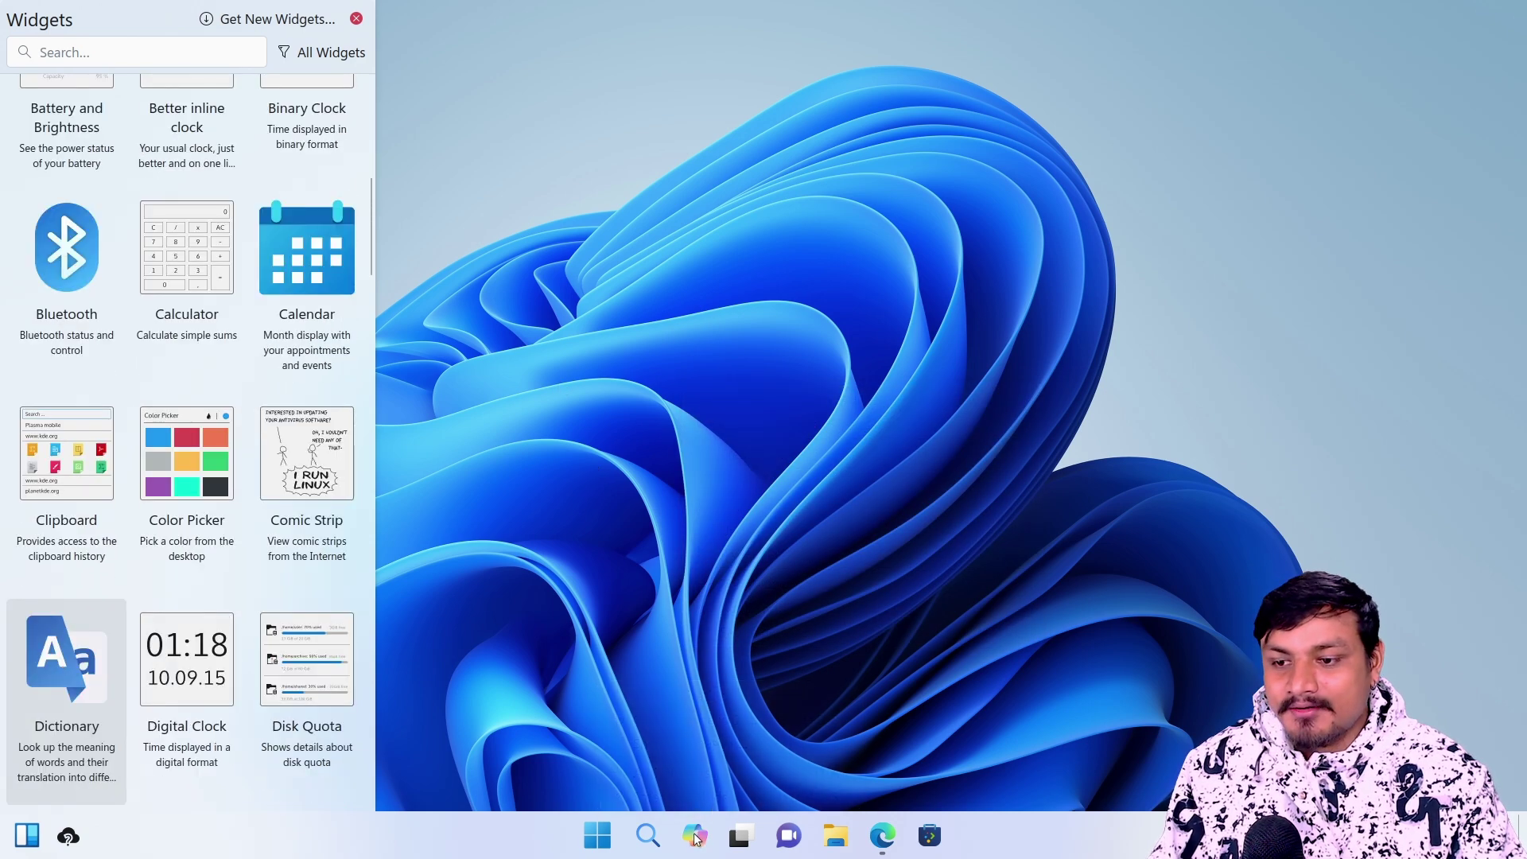
# - Open Copilot, reposition and narrow its window, scroll its prompt cards and styles, then close it
pyautogui.click(694, 835)
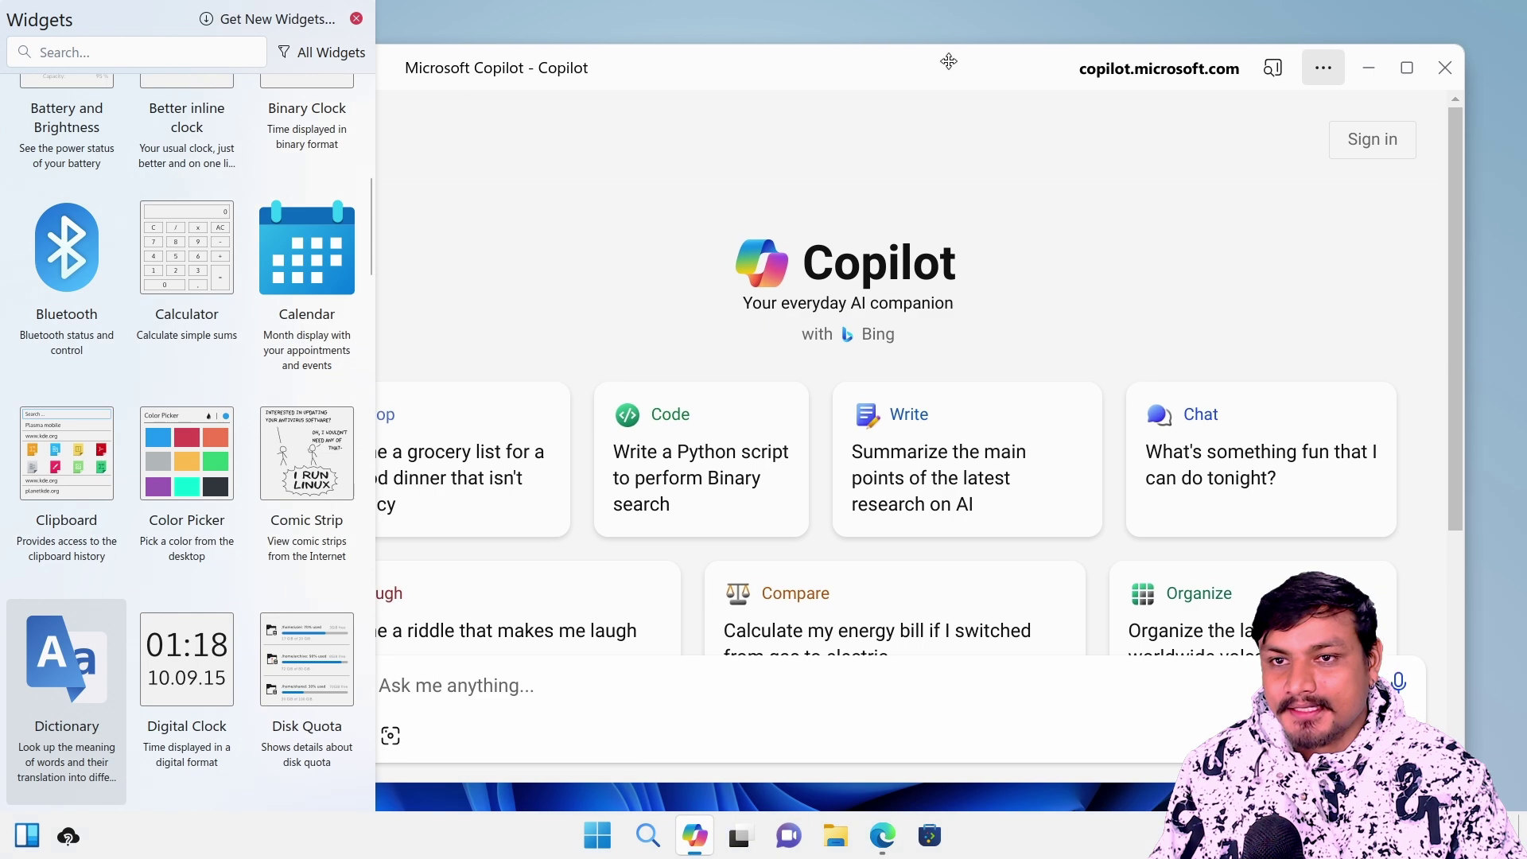
pyautogui.scroll(1, 318, 159)
pyautogui.click(643, 62)
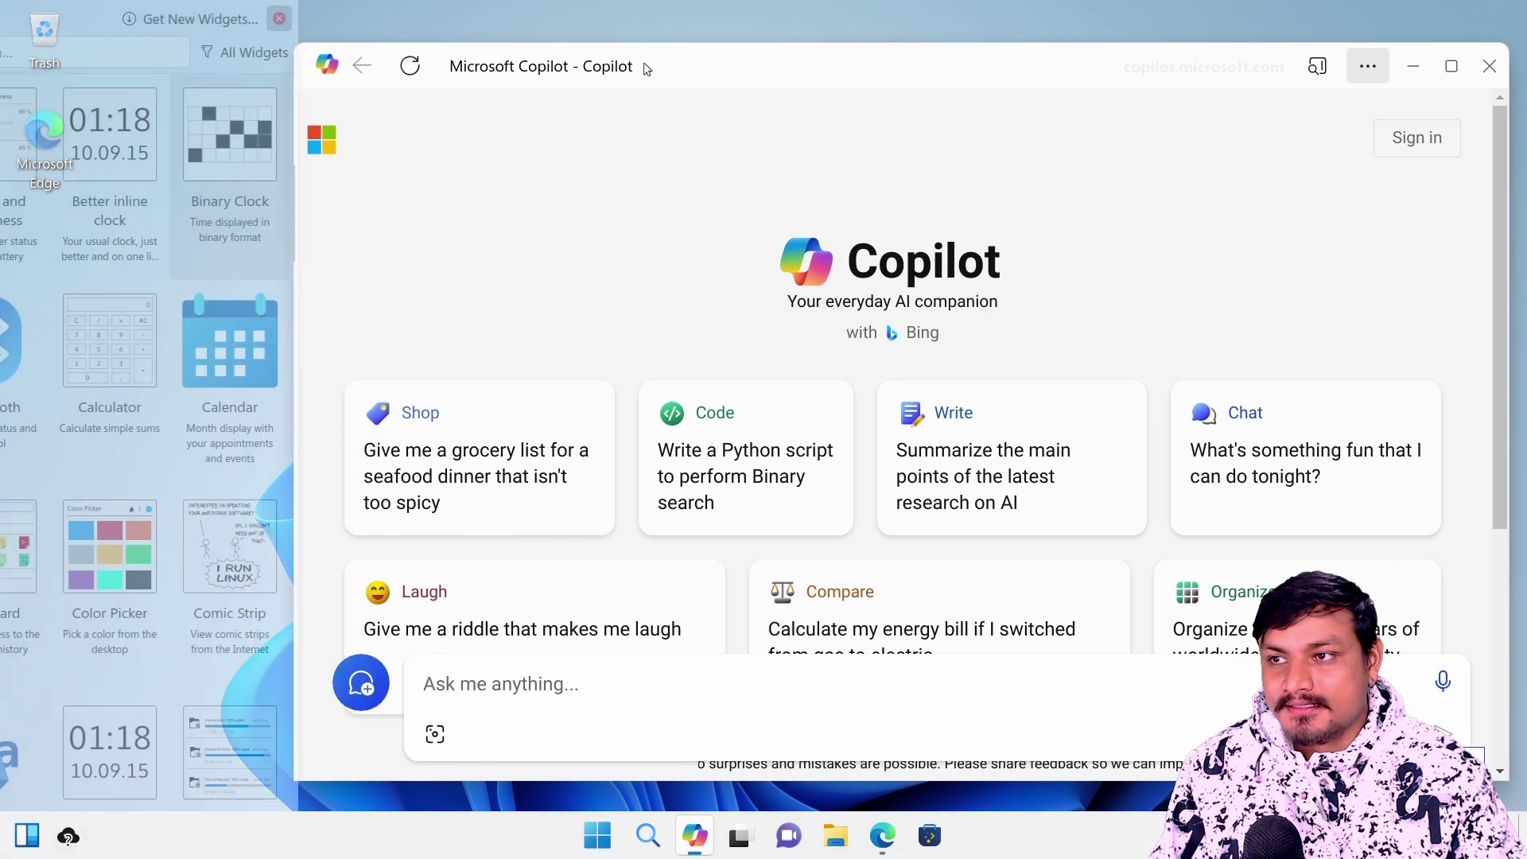
pyautogui.moveTo(842, 77); pyautogui.dragTo(737, 66)
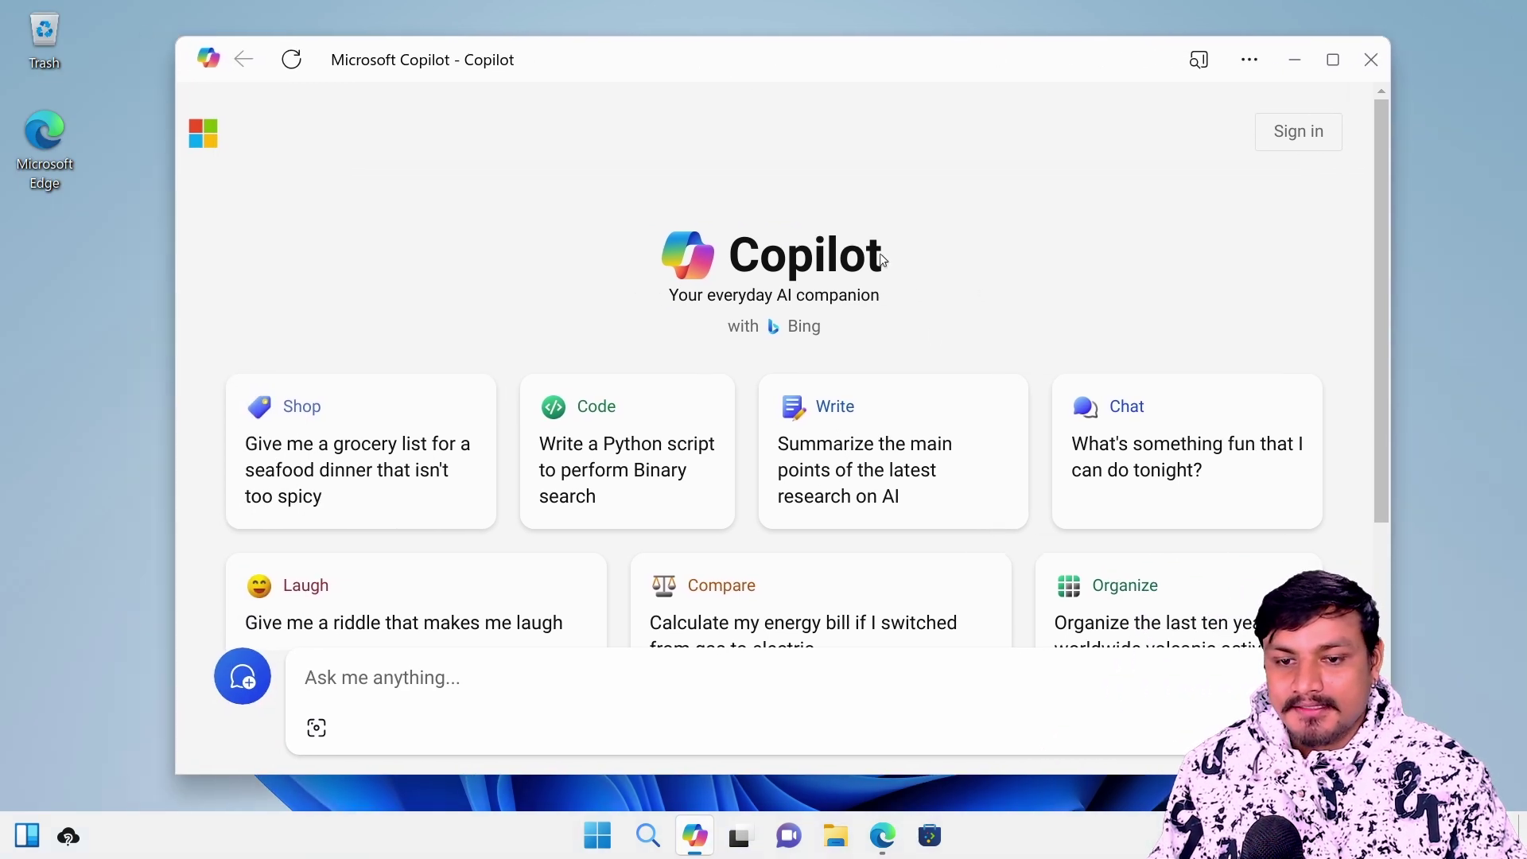
pyautogui.scroll(-5, 1080, 432)
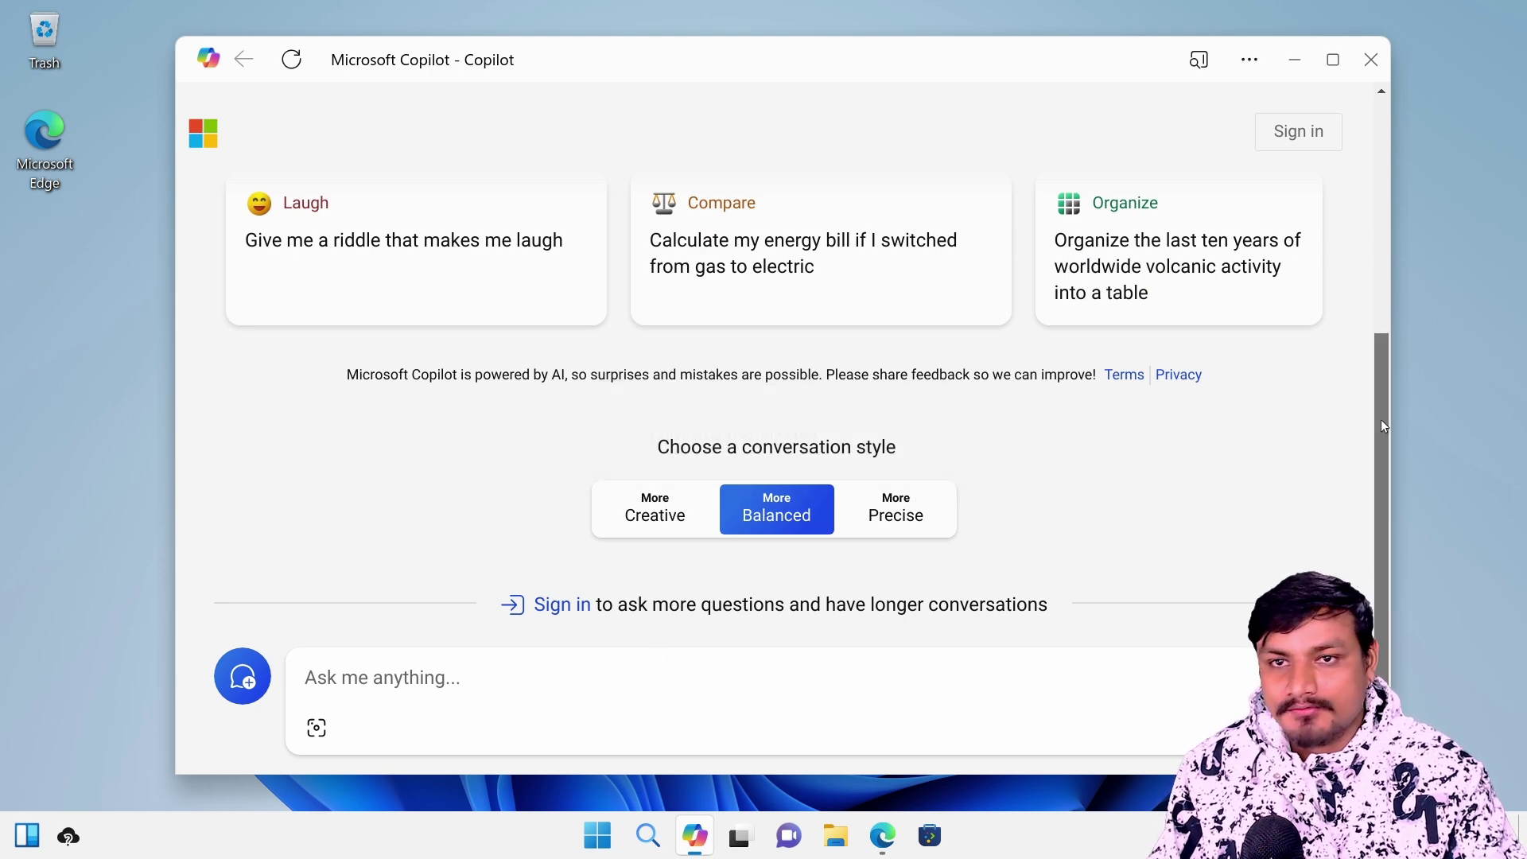
pyautogui.moveTo(1381, 418); pyautogui.dragTo(1374, 180)
pyautogui.scroll(-5, 1098, 528)
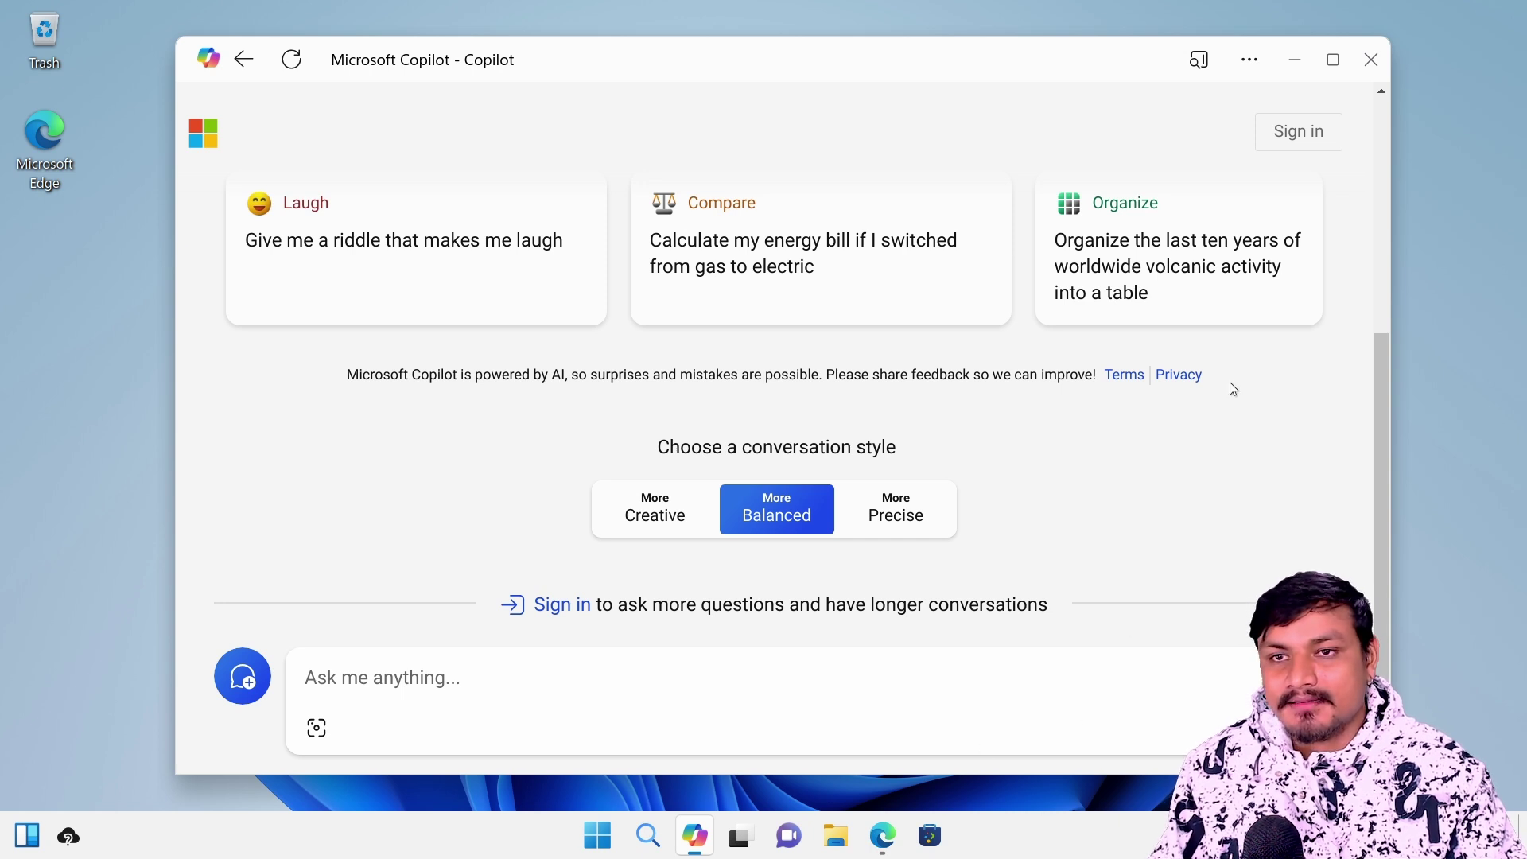
pyautogui.moveTo(1390, 422); pyautogui.dragTo(1294, 421)
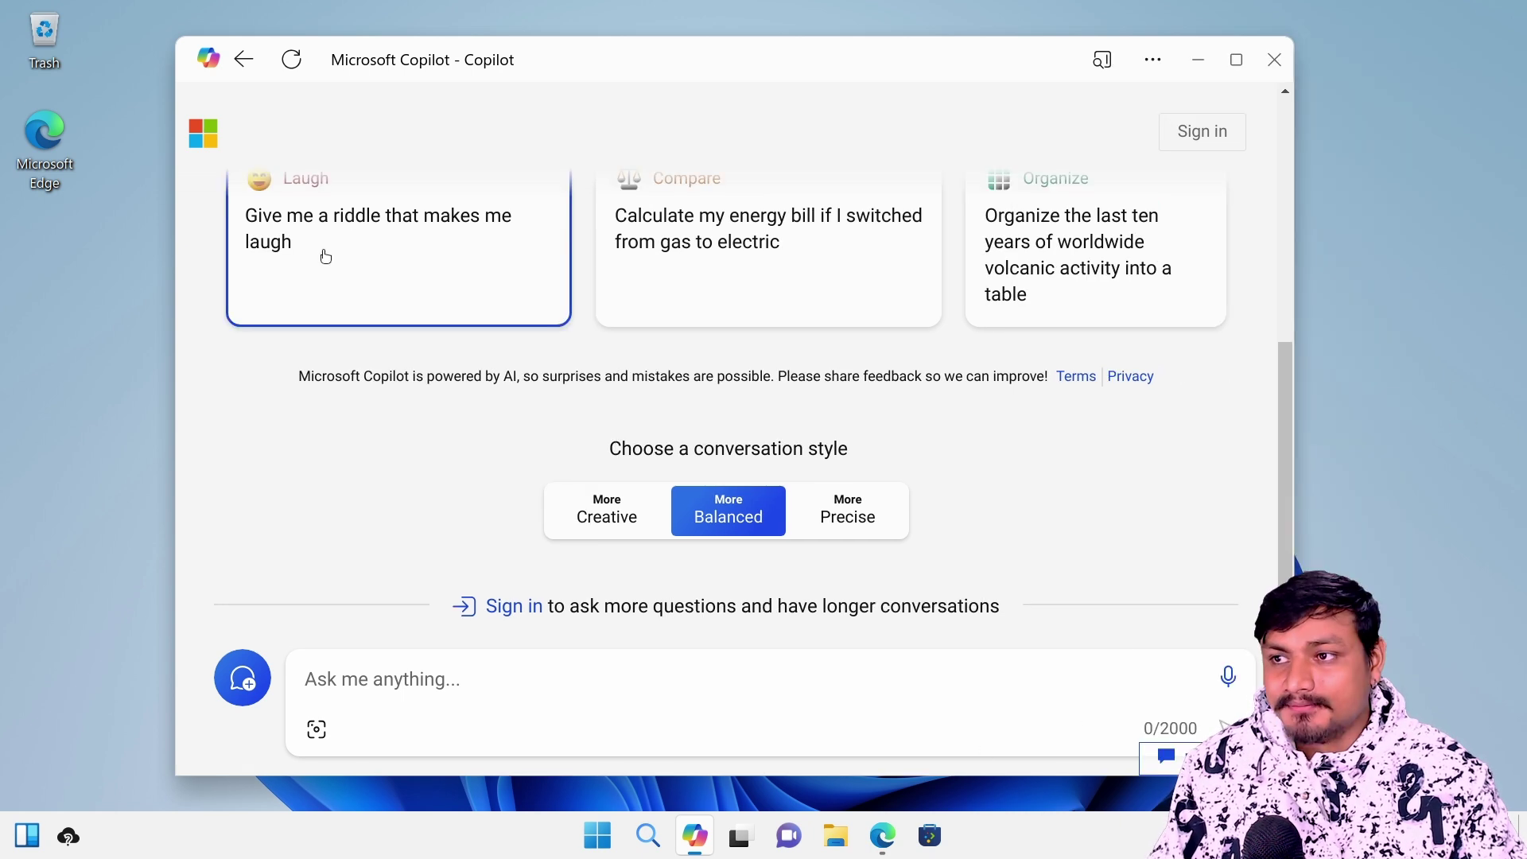
pyautogui.click(1277, 61)
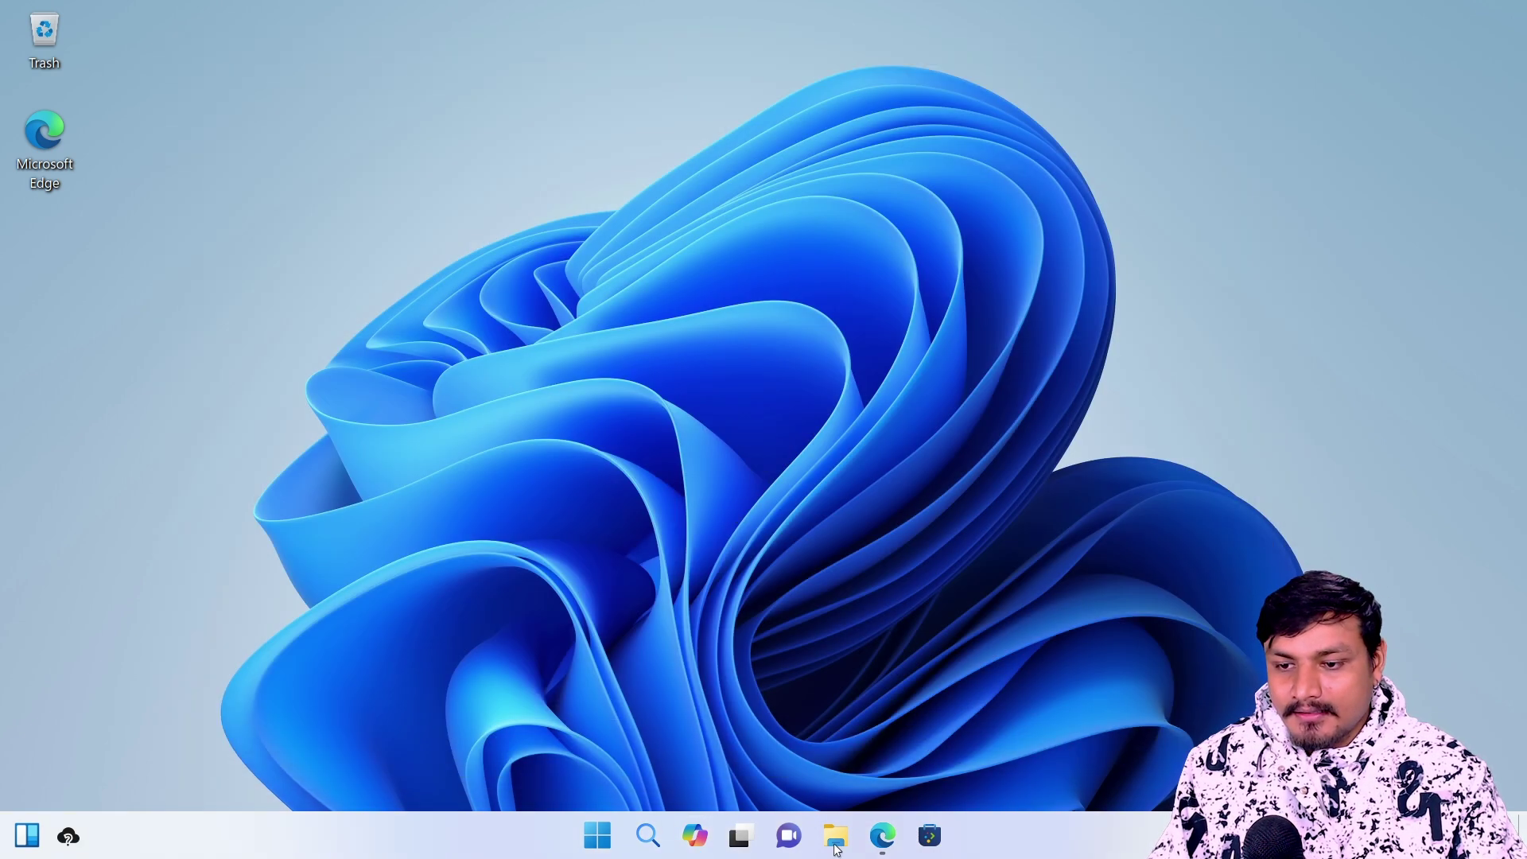
# - Open Dolphin with Super+E and browse the Videos, Documents, Downloads and Desktop folders
pyautogui.press('super+e')
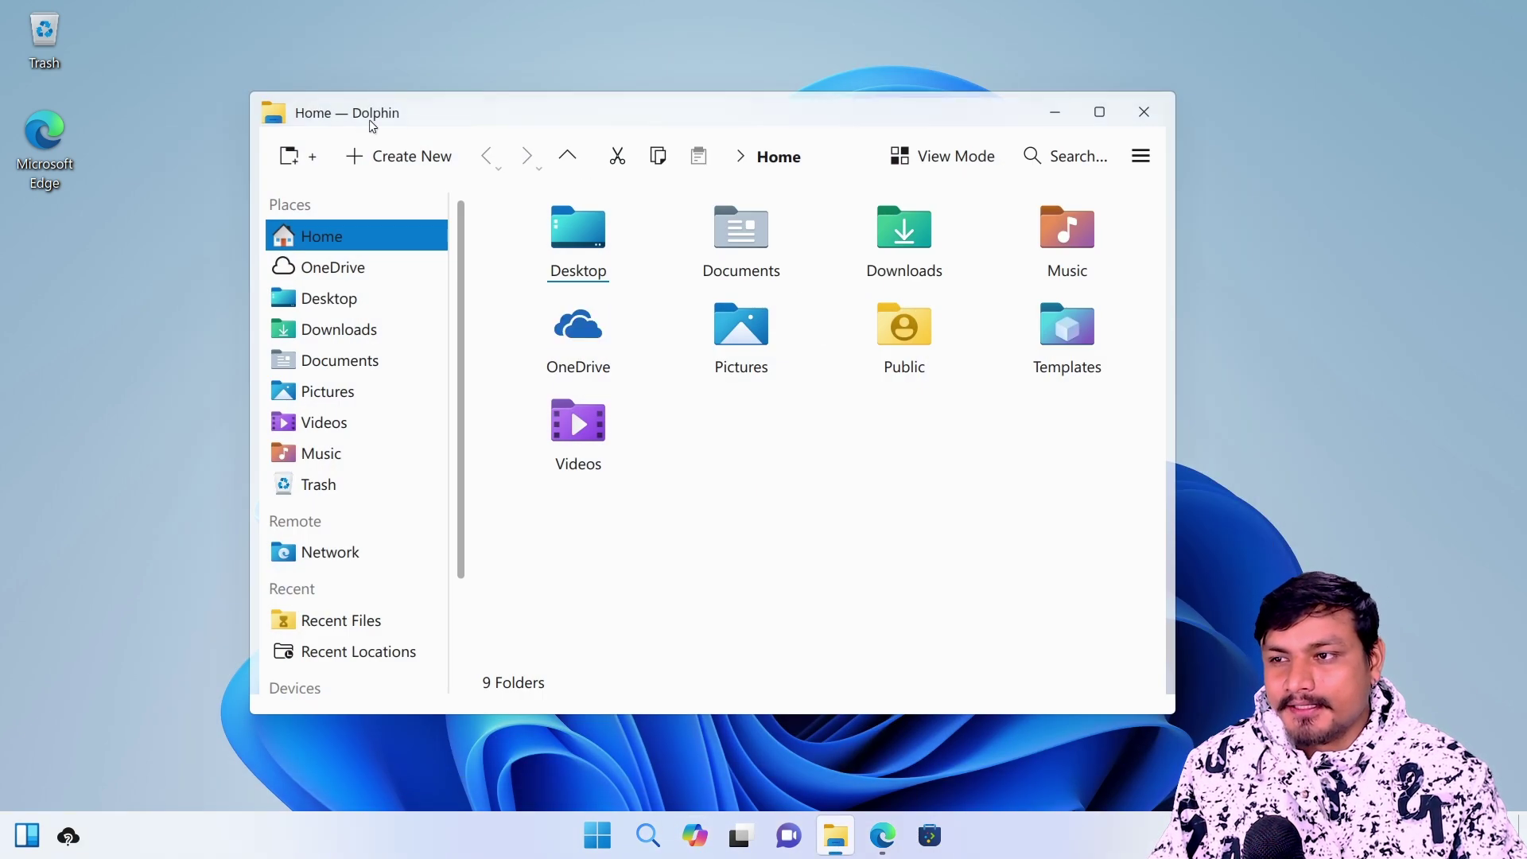
pyautogui.click(322, 423)
pyautogui.click(332, 360)
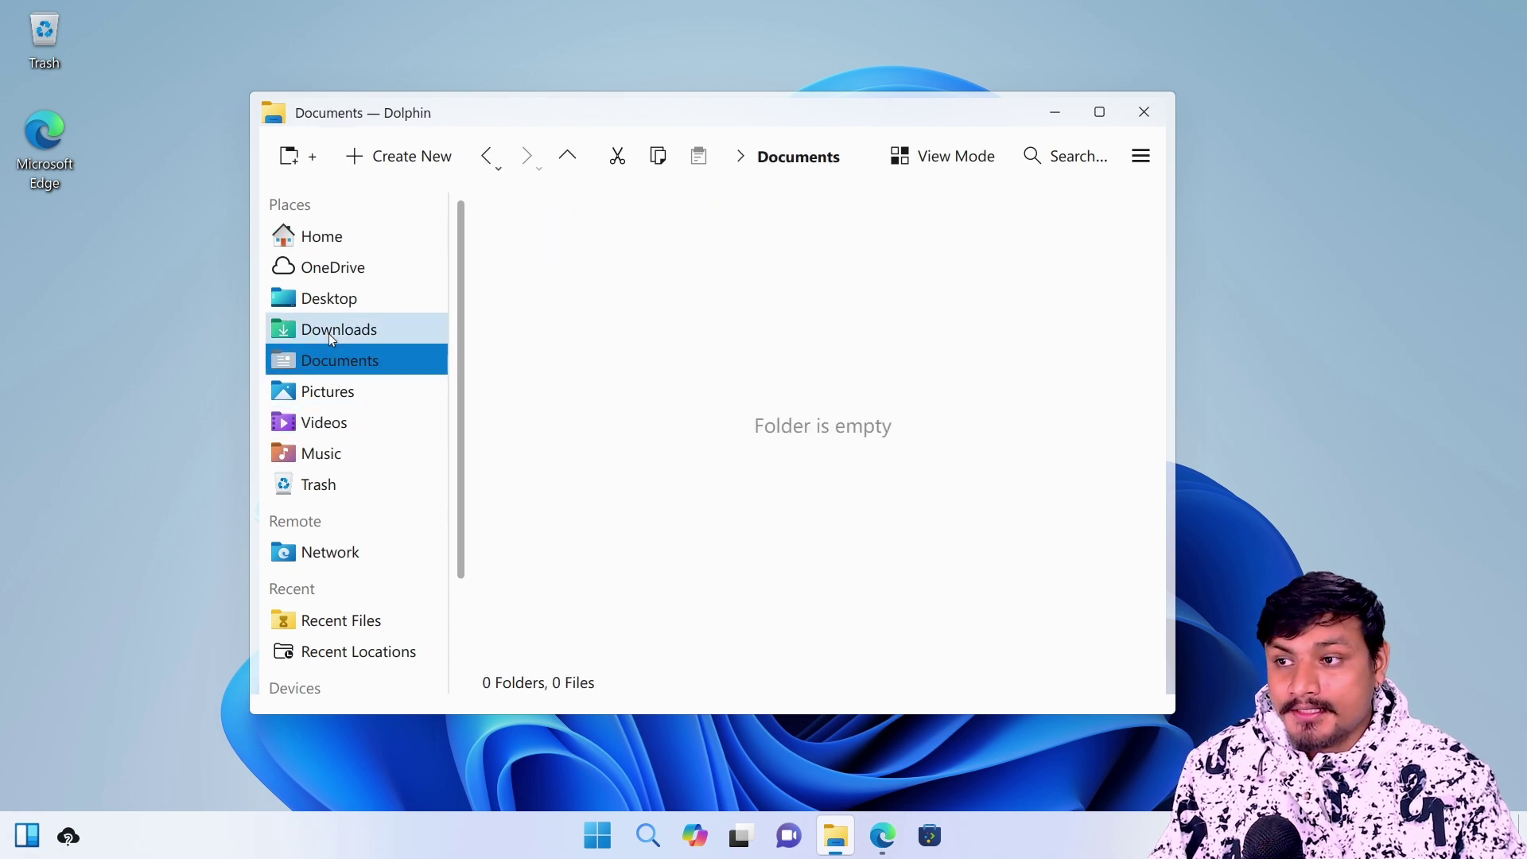
pyautogui.click(334, 326)
pyautogui.click(337, 304)
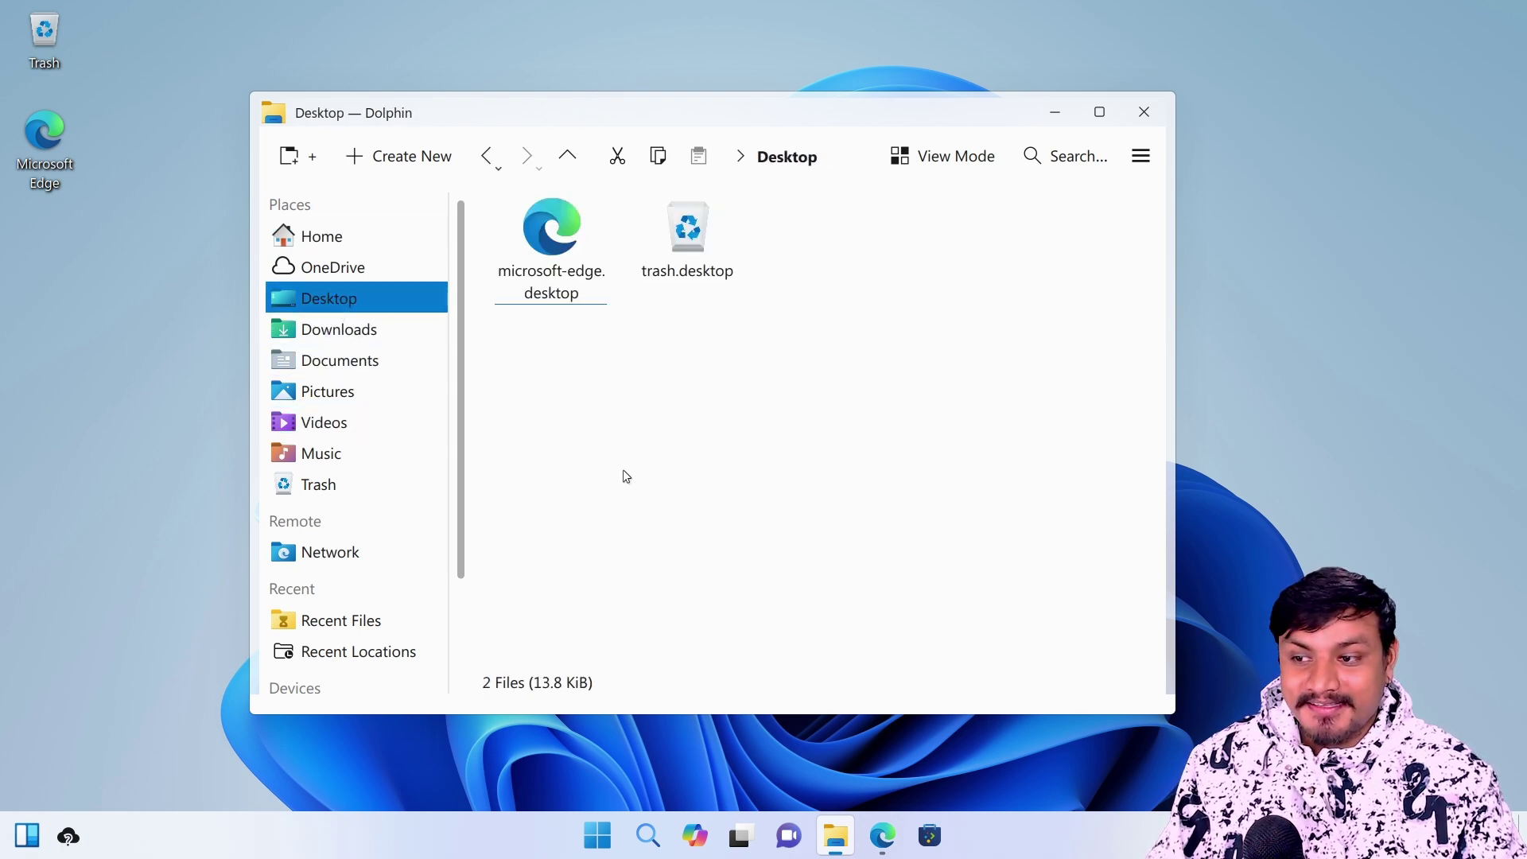
pyautogui.scroll(-3, 462, 450)
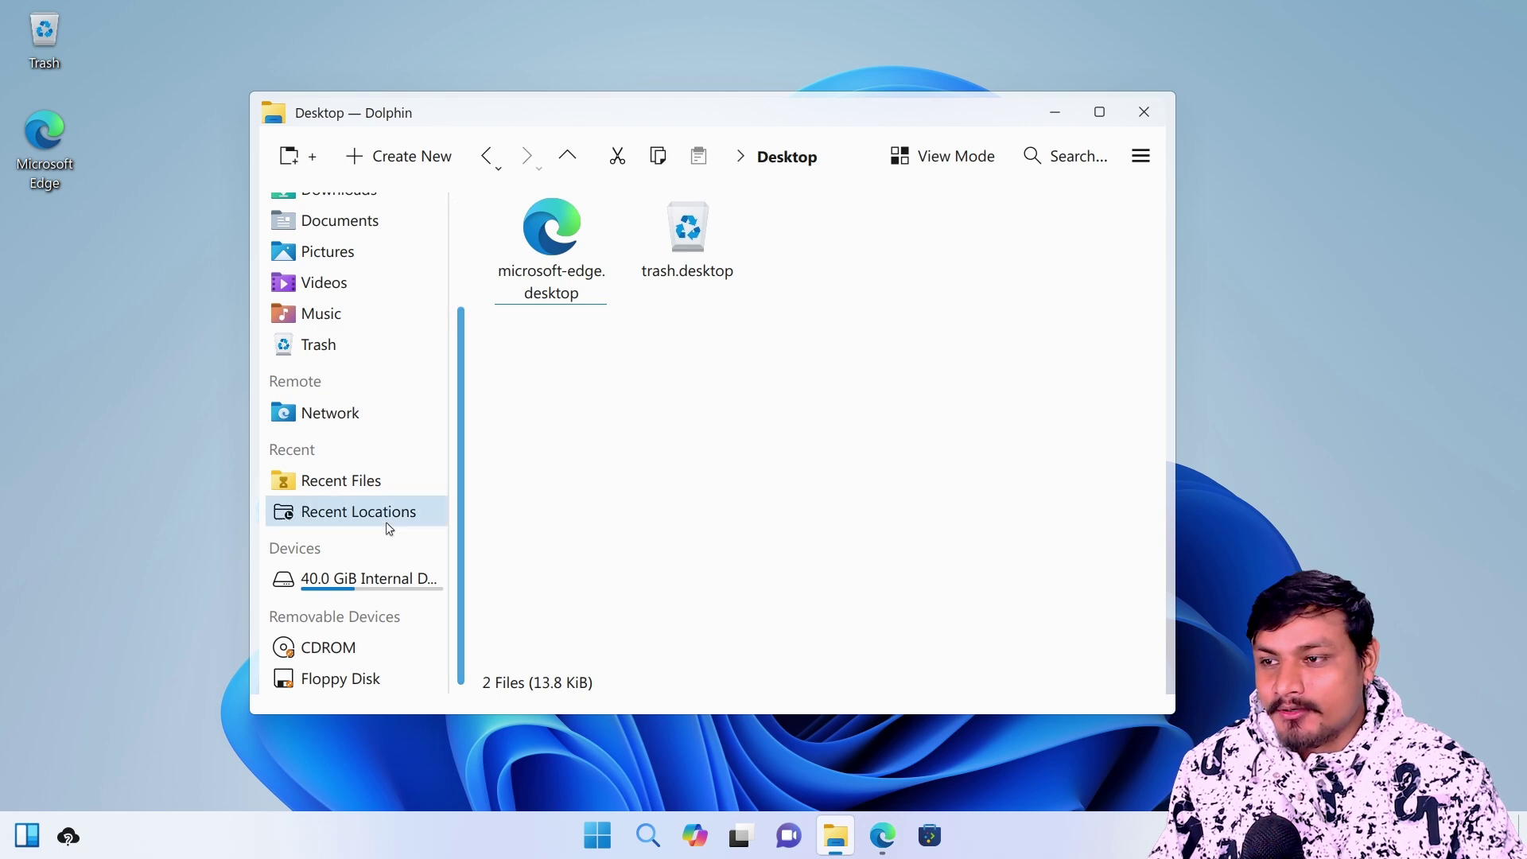
pyautogui.scroll(3, 389, 529)
pyautogui.click(1144, 112)
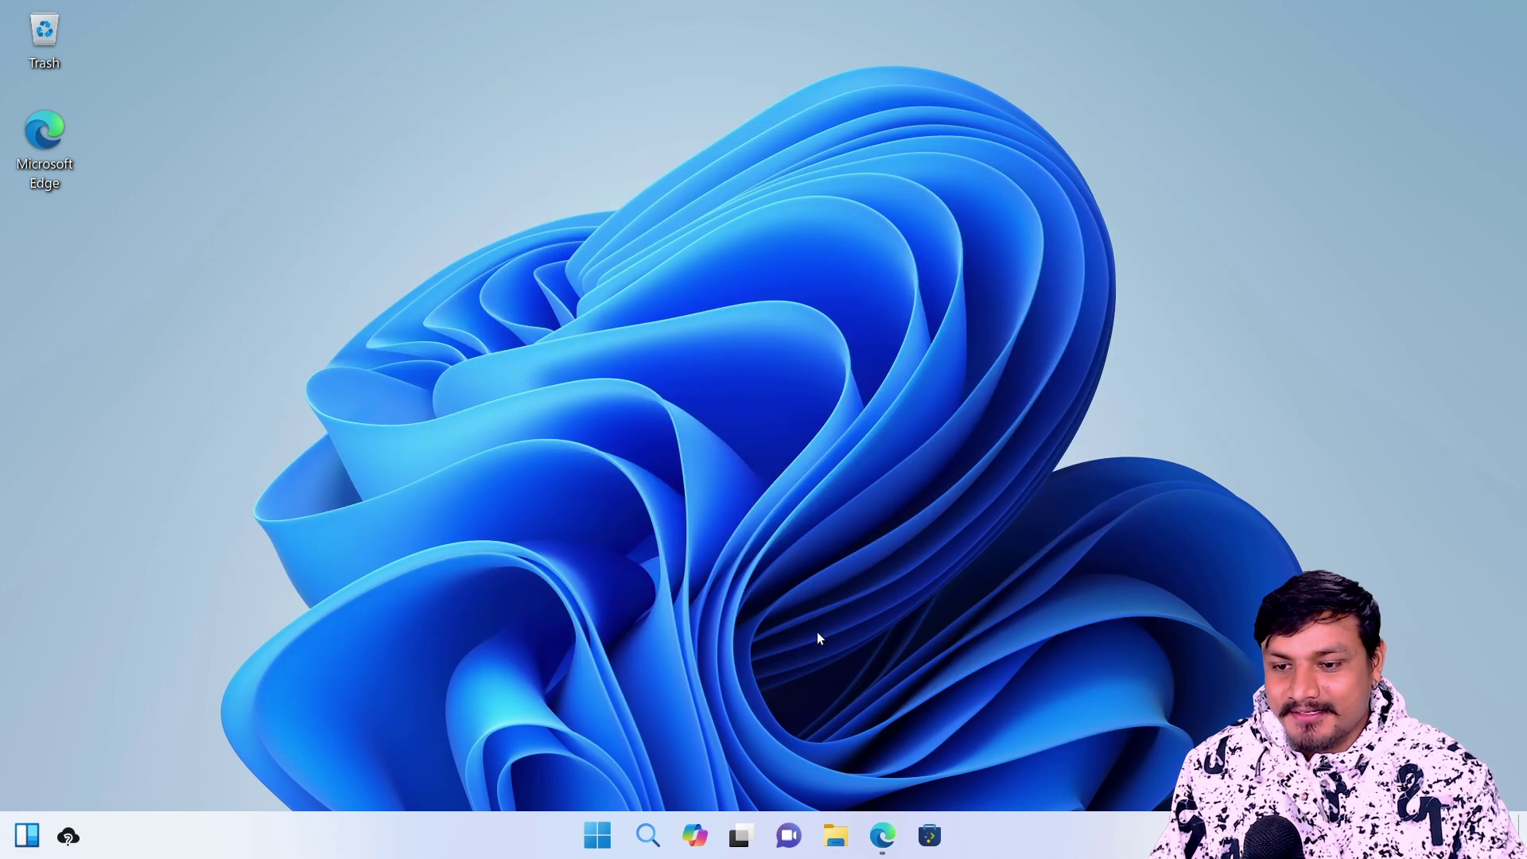
pyautogui.click(930, 850)
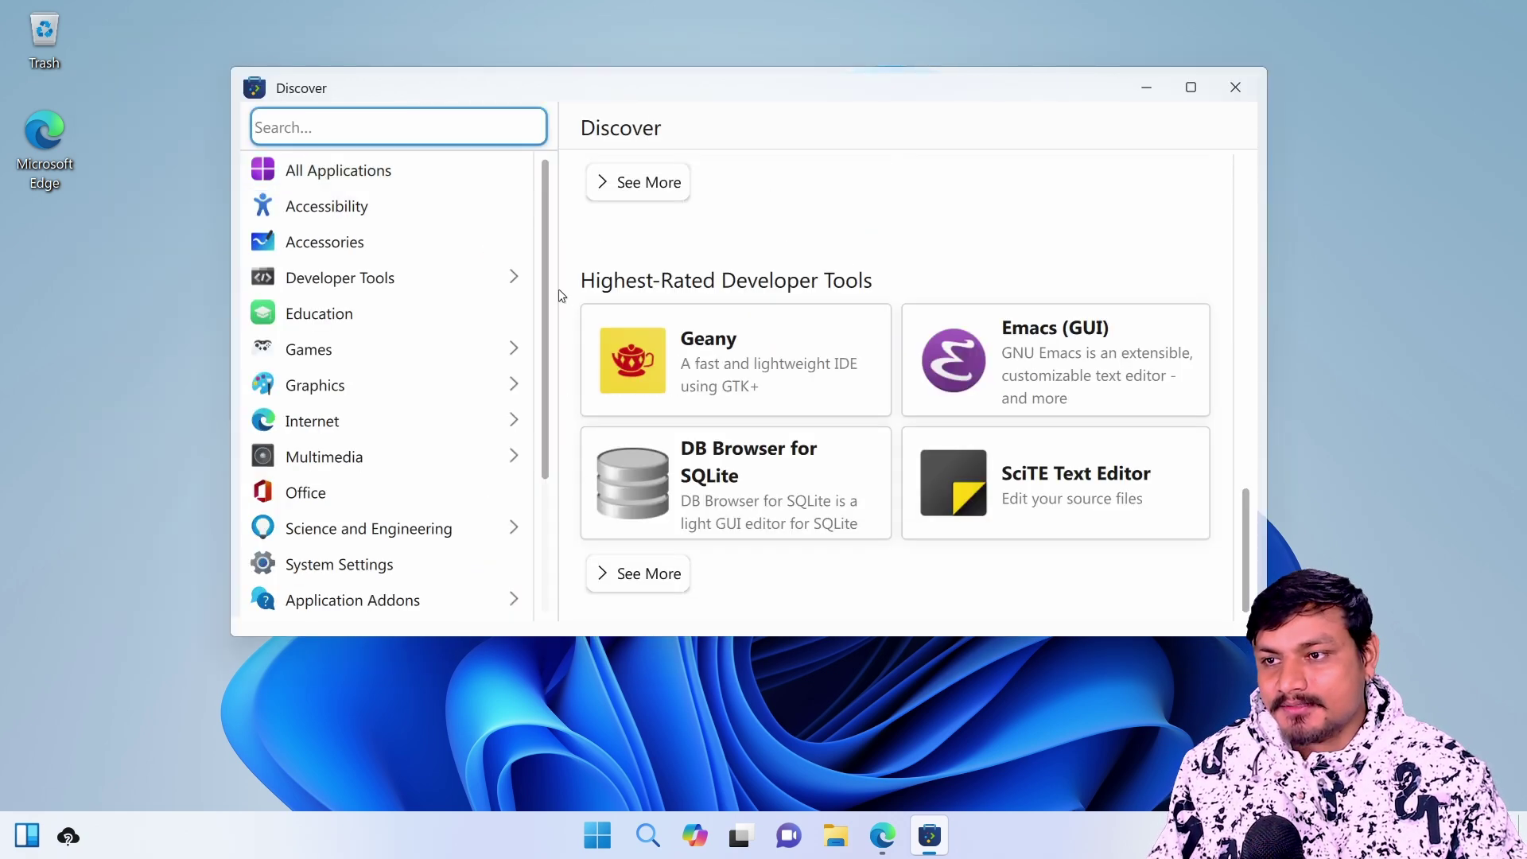
pyautogui.moveTo(546, 308); pyautogui.dragTo(555, 262)
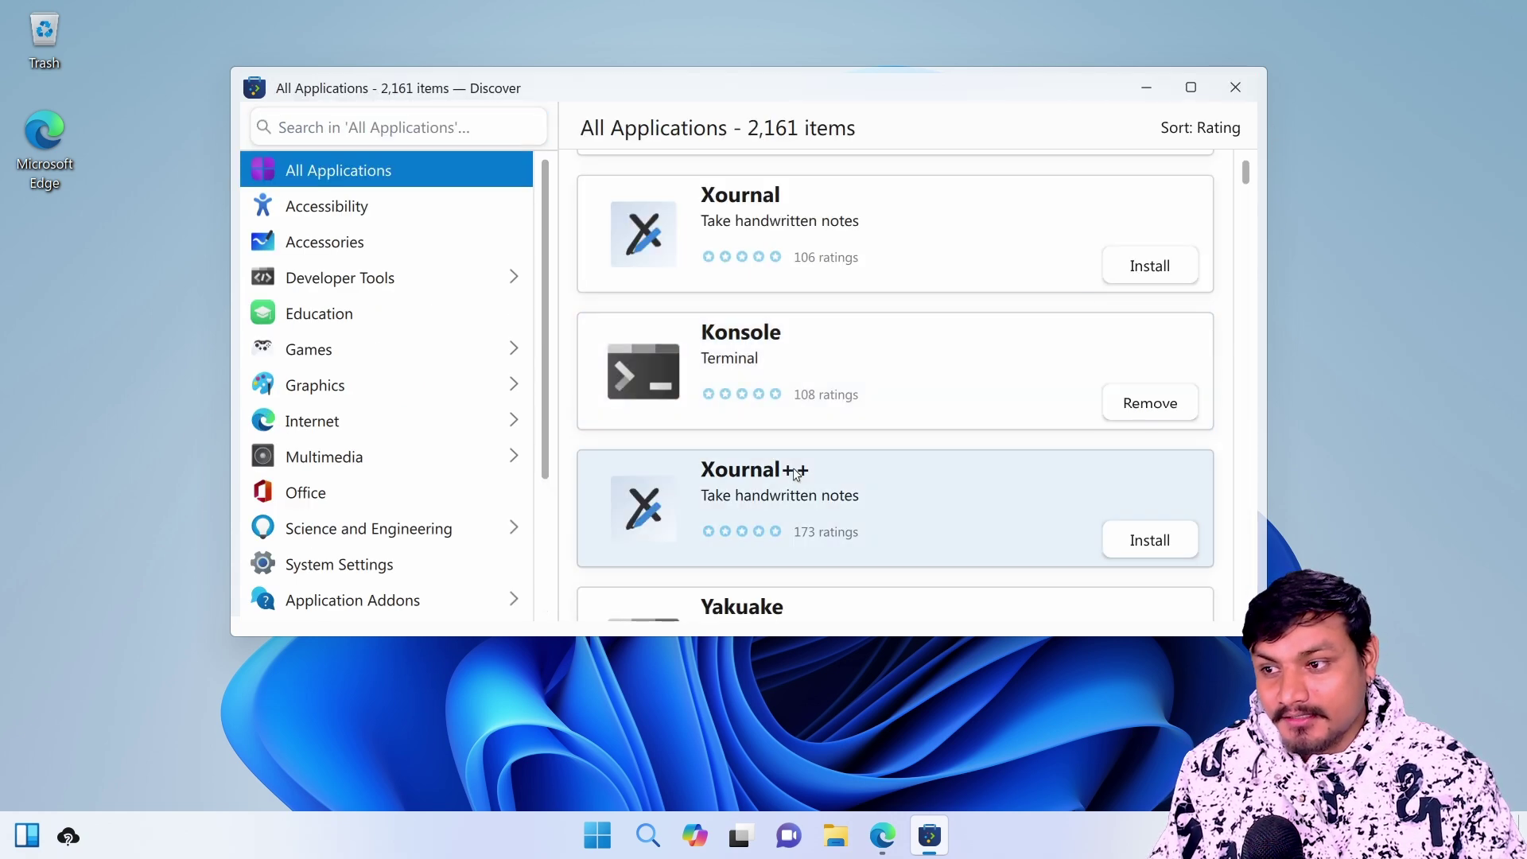
pyautogui.scroll(-8, 799, 469)
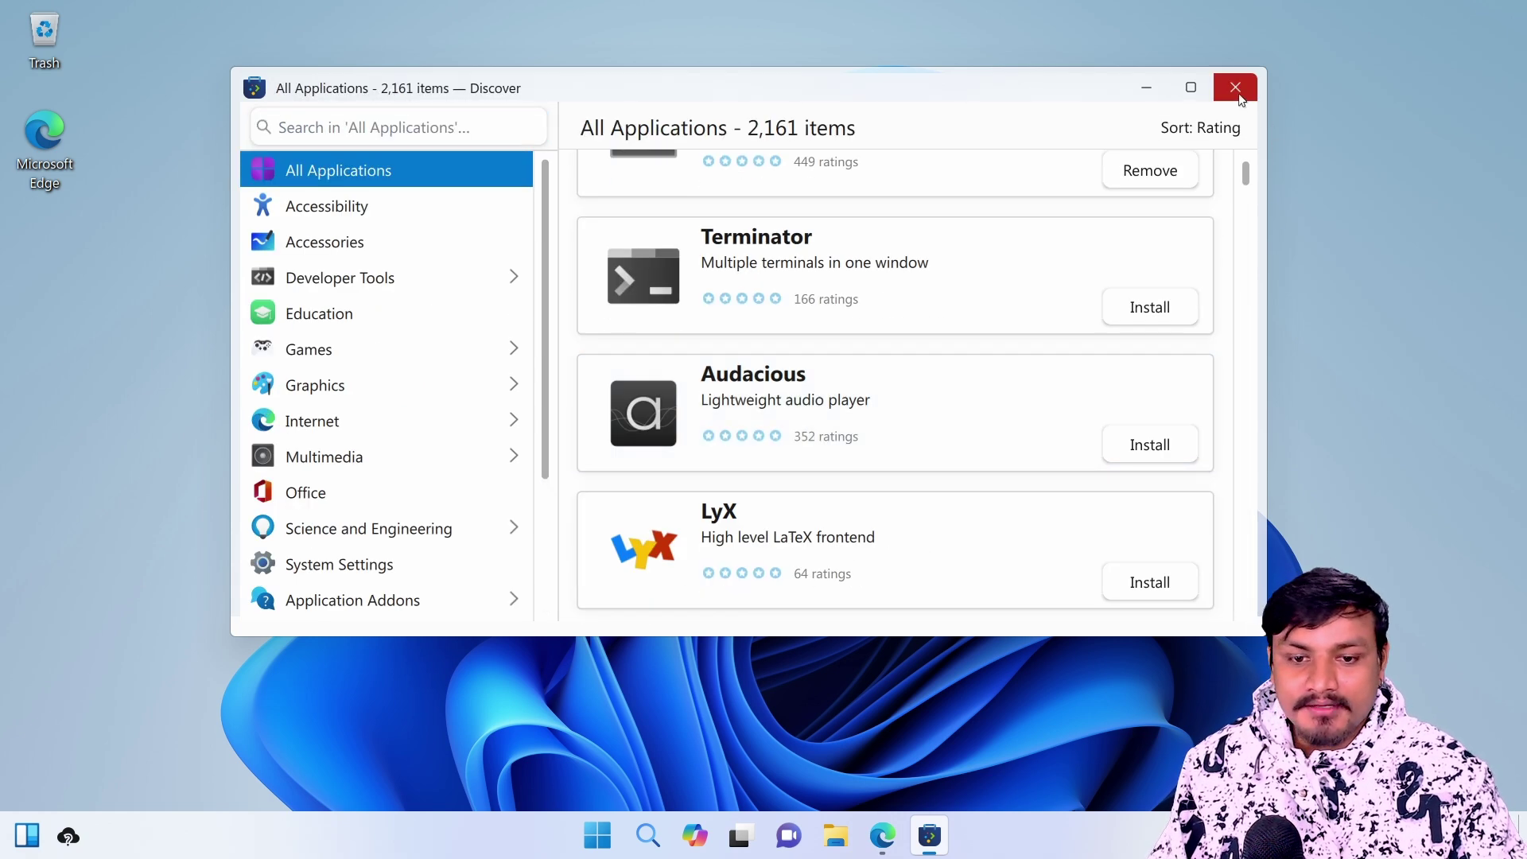
pyautogui.click(1238, 93)
# - Open the Start menu's Configure Menu 11 settings and the panel options, then dismiss both
pyautogui.rightClick(598, 835)
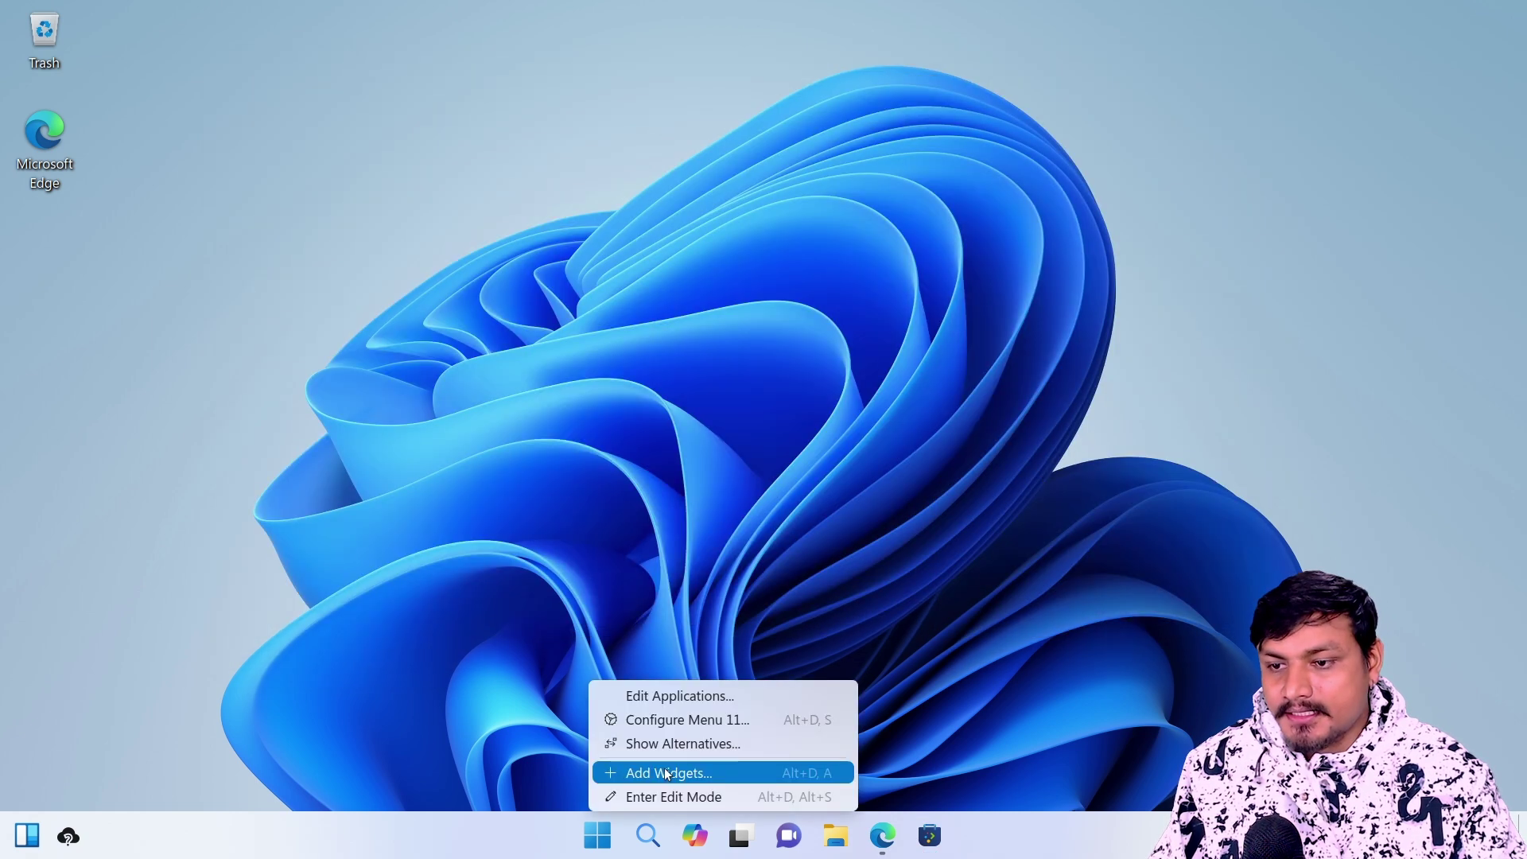
pyautogui.click(687, 720)
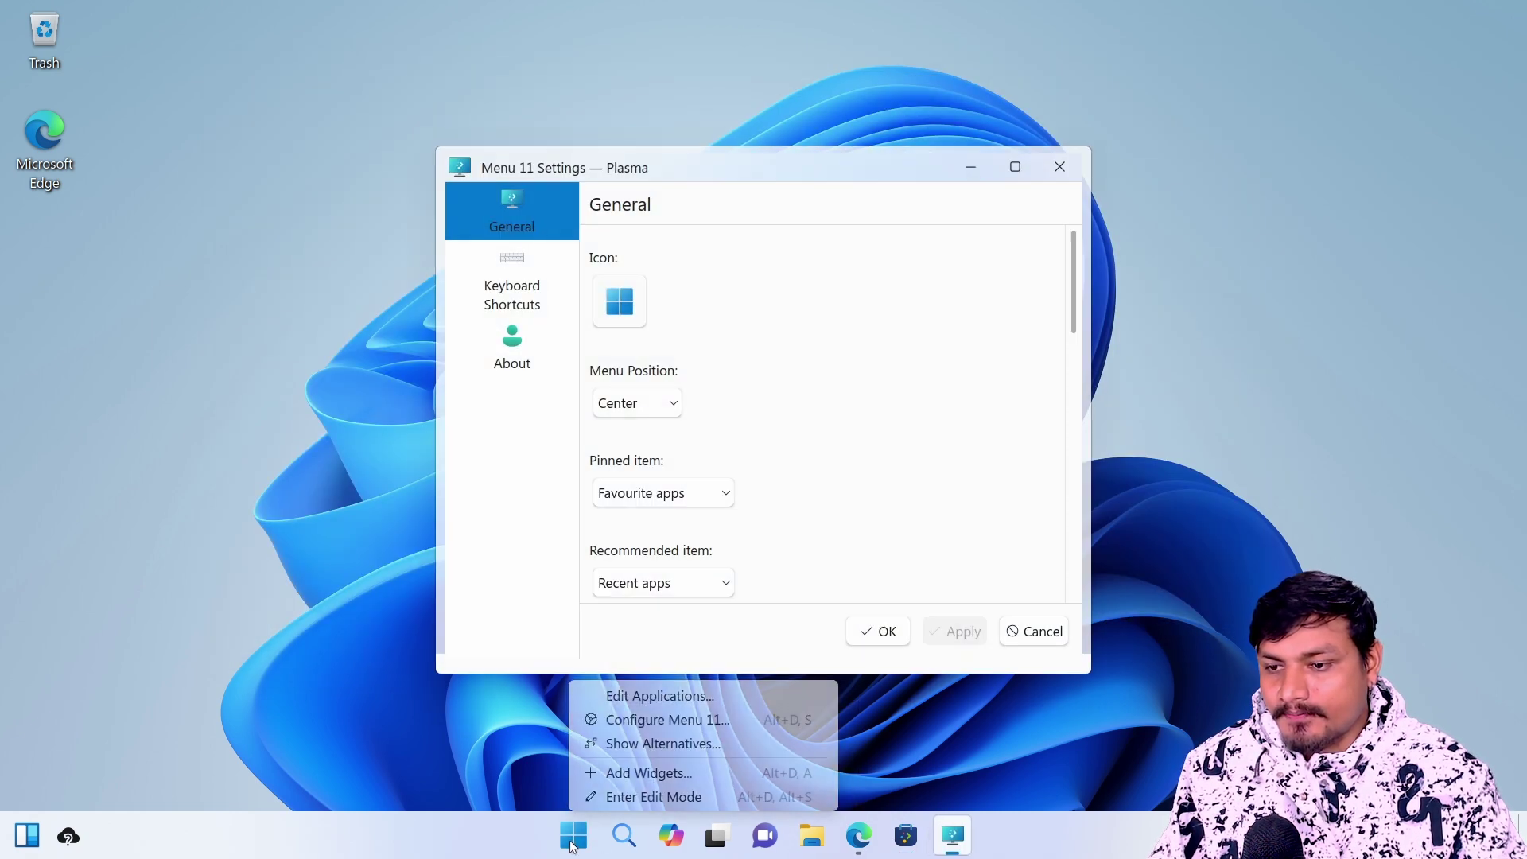
pyautogui.press('Escape')
pyautogui.rightClick(999, 836)
pyautogui.press('Escape')
# - Search the desktop launcher for 'sett', correcting a typo along the way
pyautogui.click(648, 835)
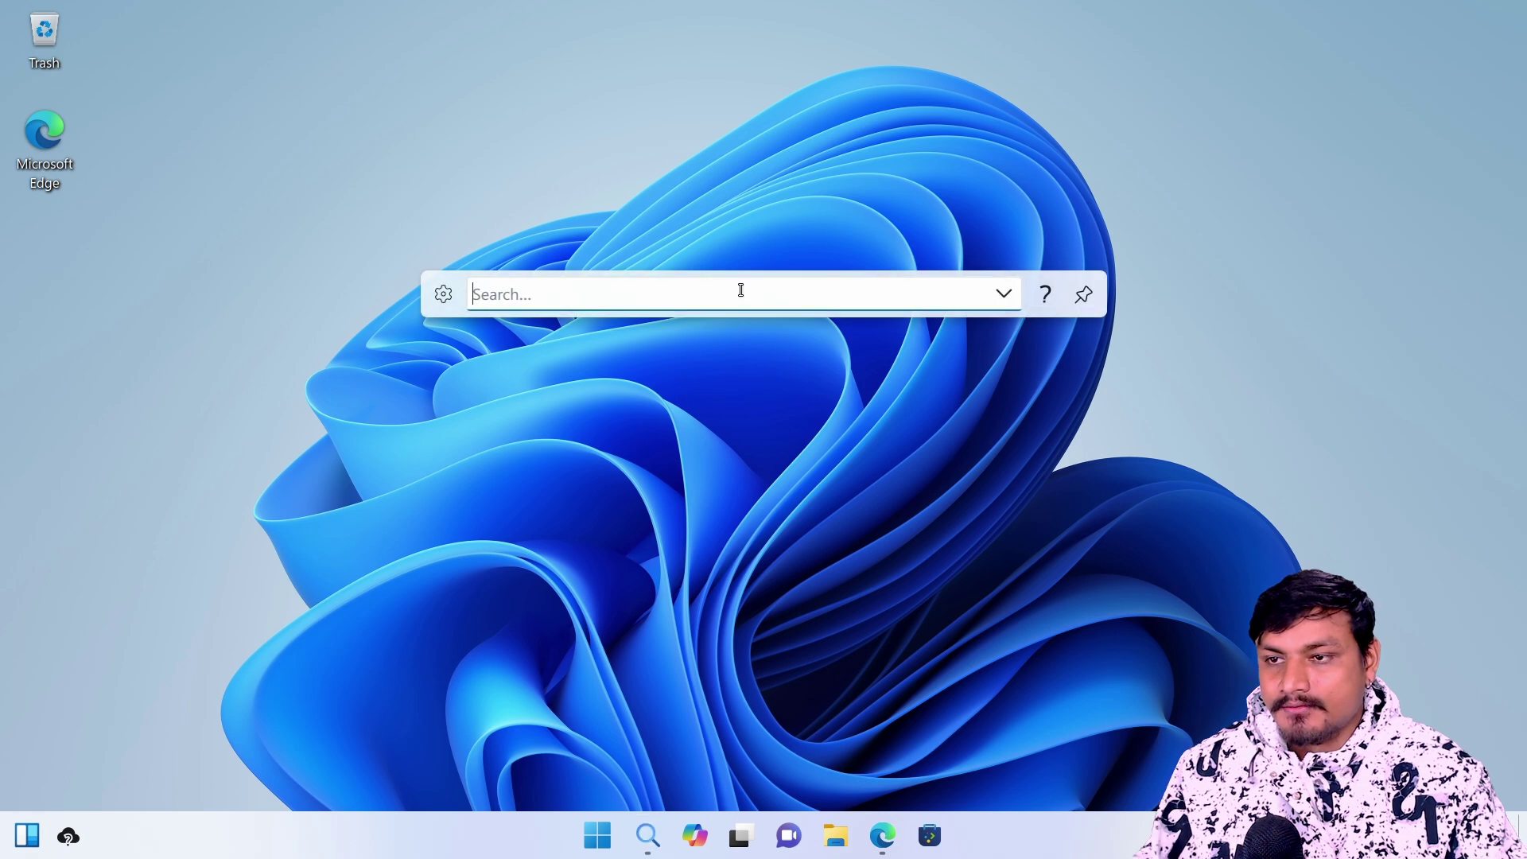
pyautogui.write('se')
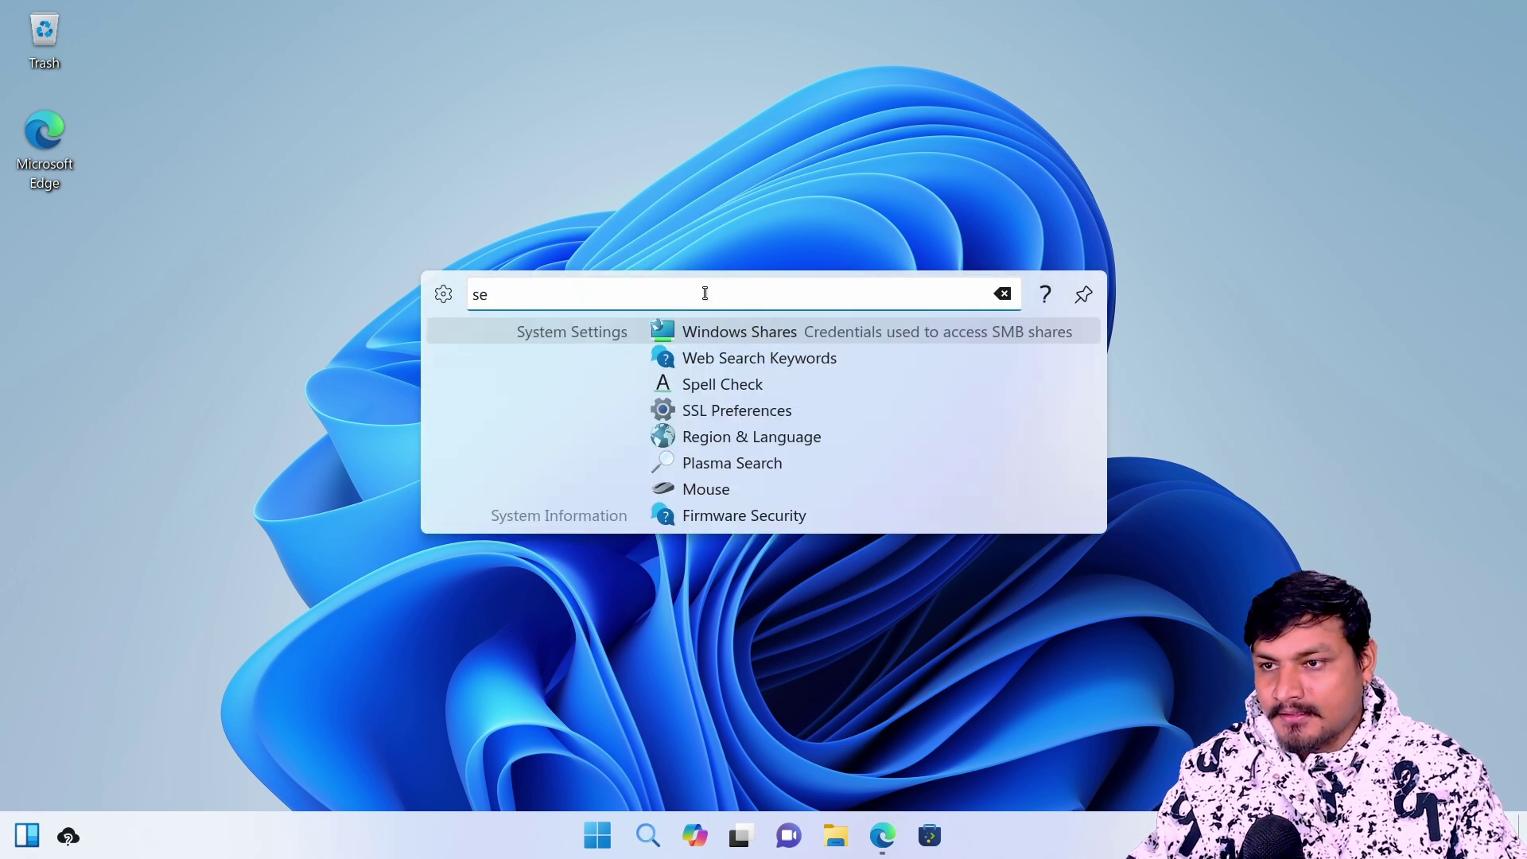
pyautogui.write('y')
pyautogui.press('BackSpace')
pyautogui.write('t')
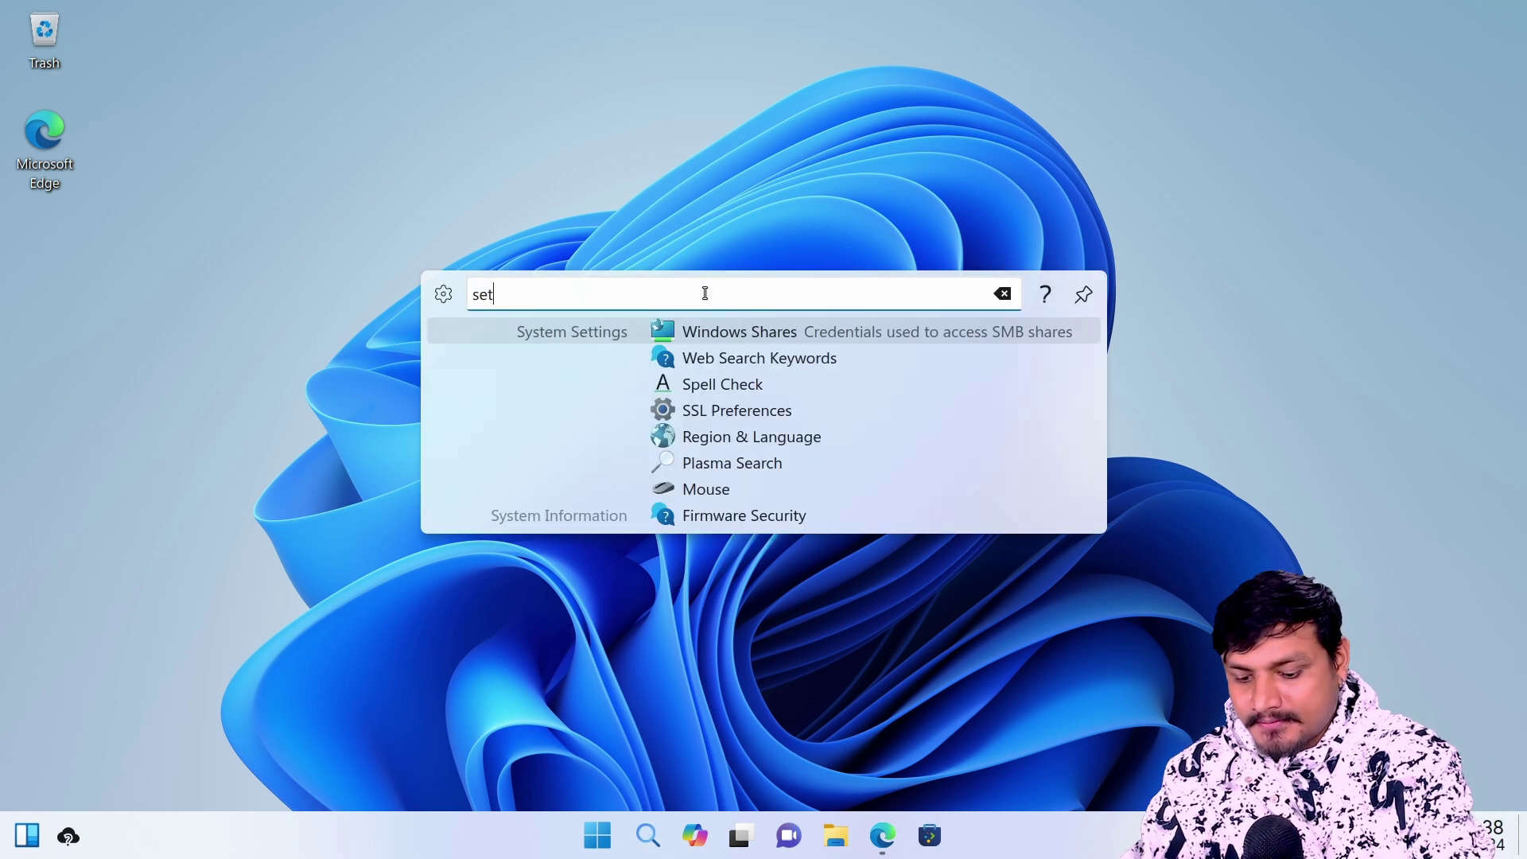
pyautogui.write('t')
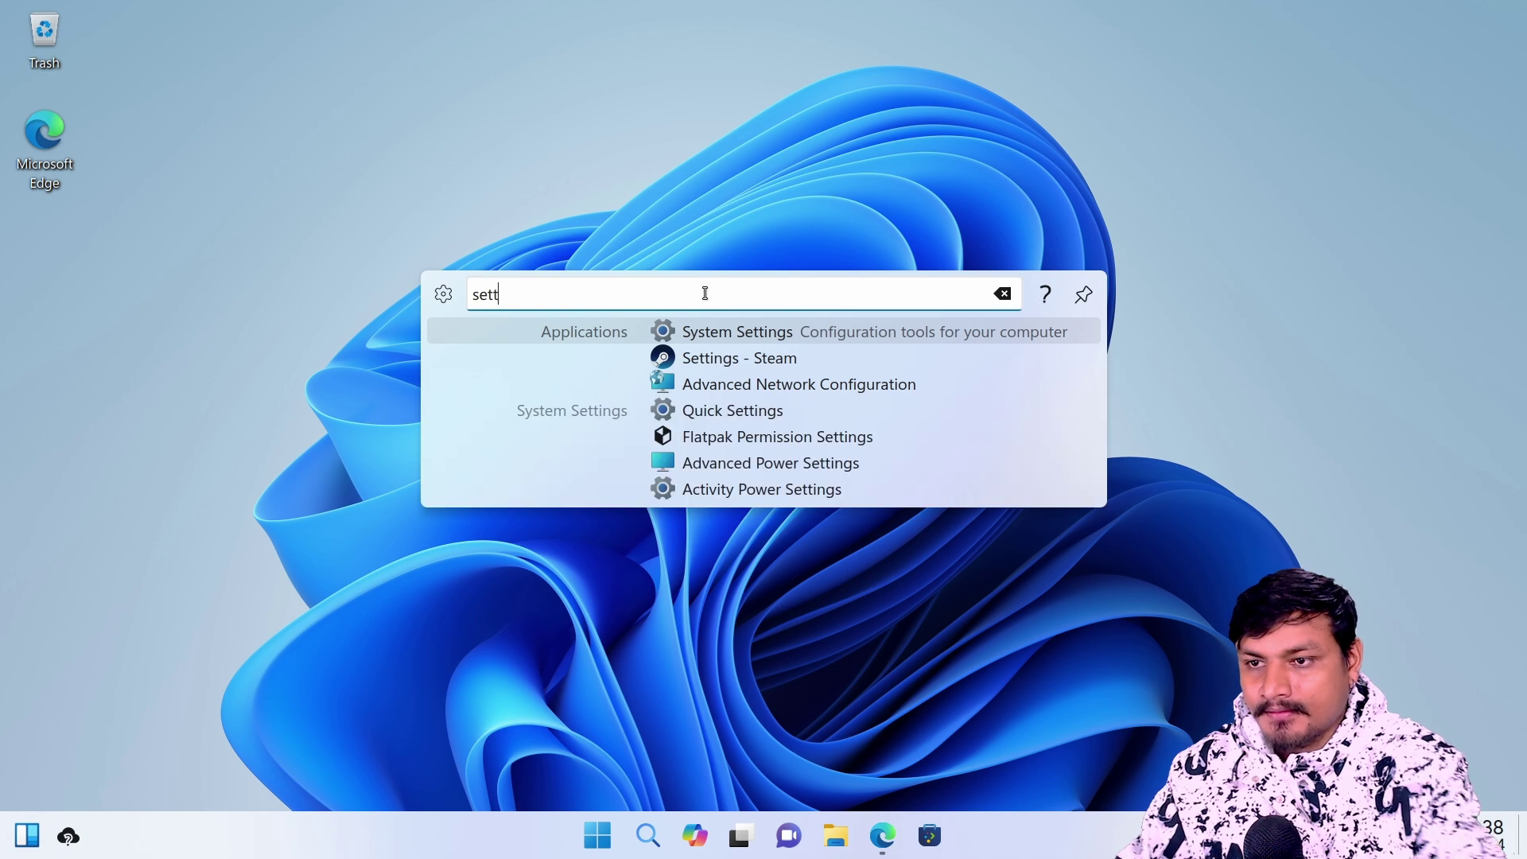
# - Launch System Settings and visit Time and language, Games, Accessibility, Privacy and Security, and Customization
pyautogui.click(730, 335)
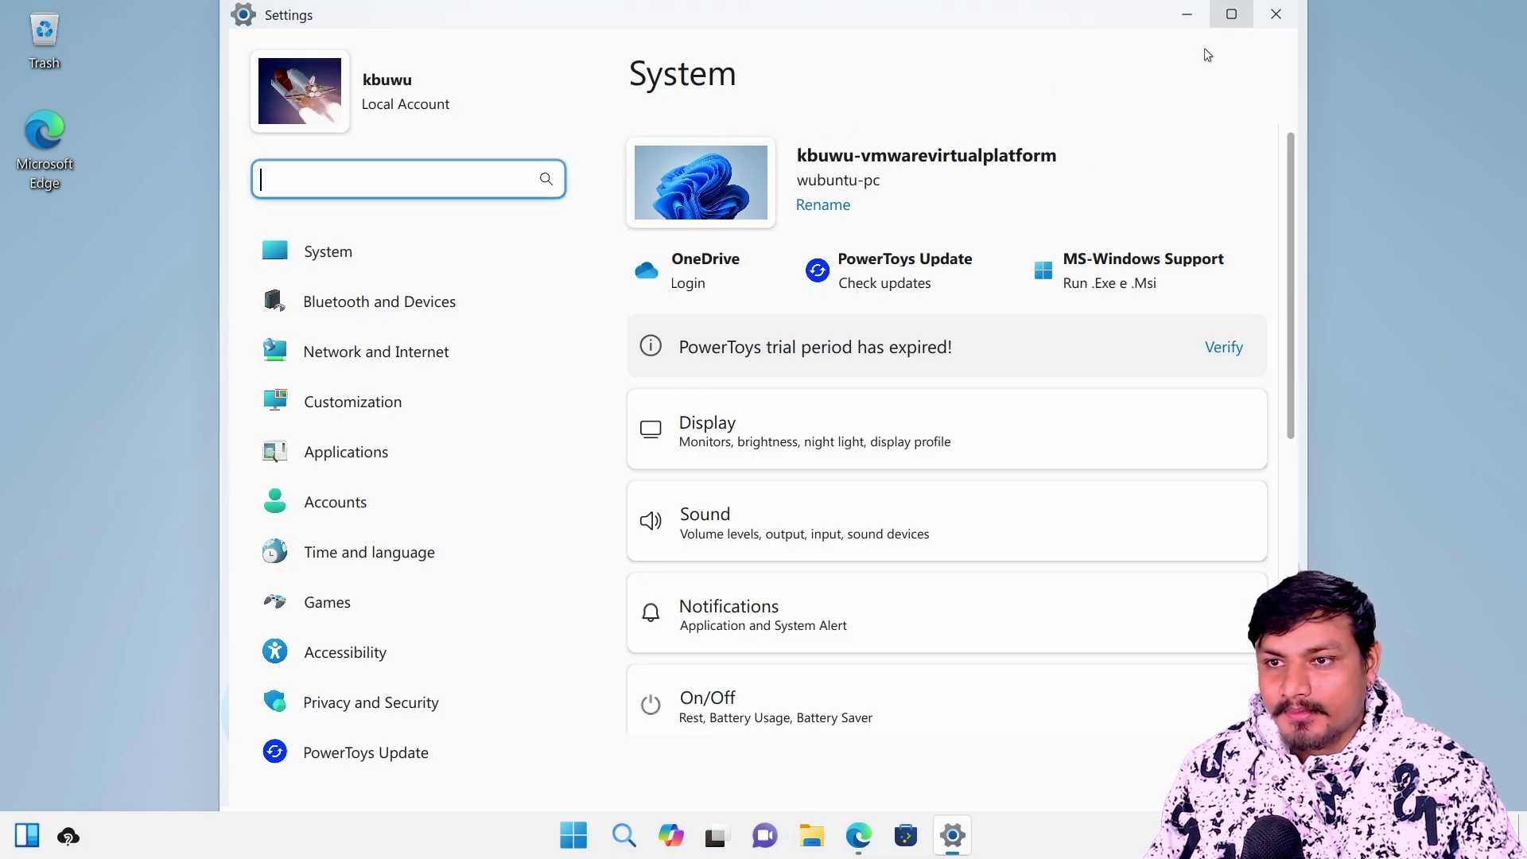
pyautogui.click(347, 555)
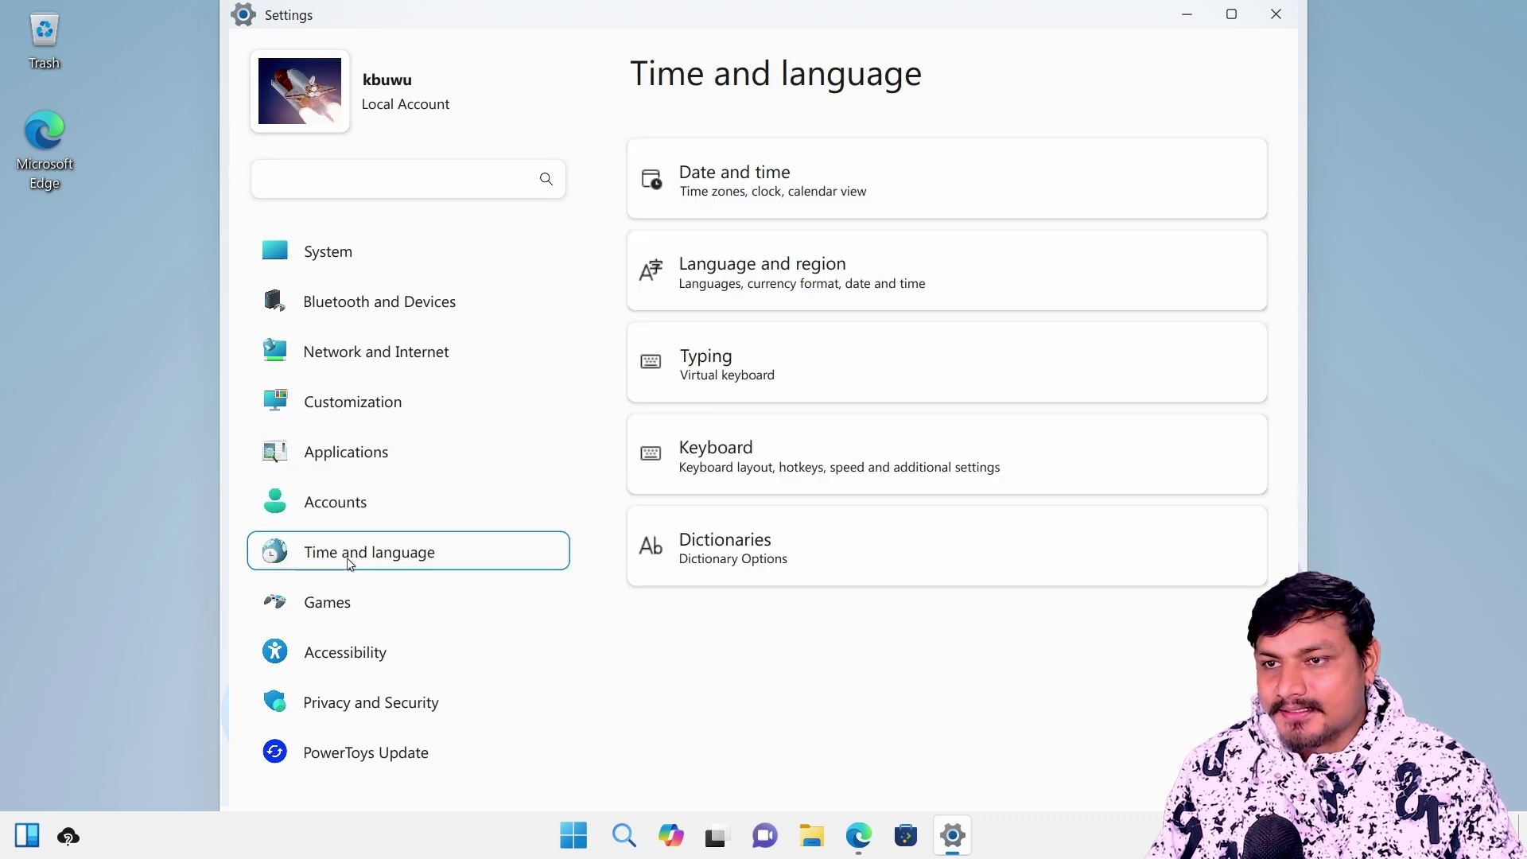
pyautogui.click(333, 619)
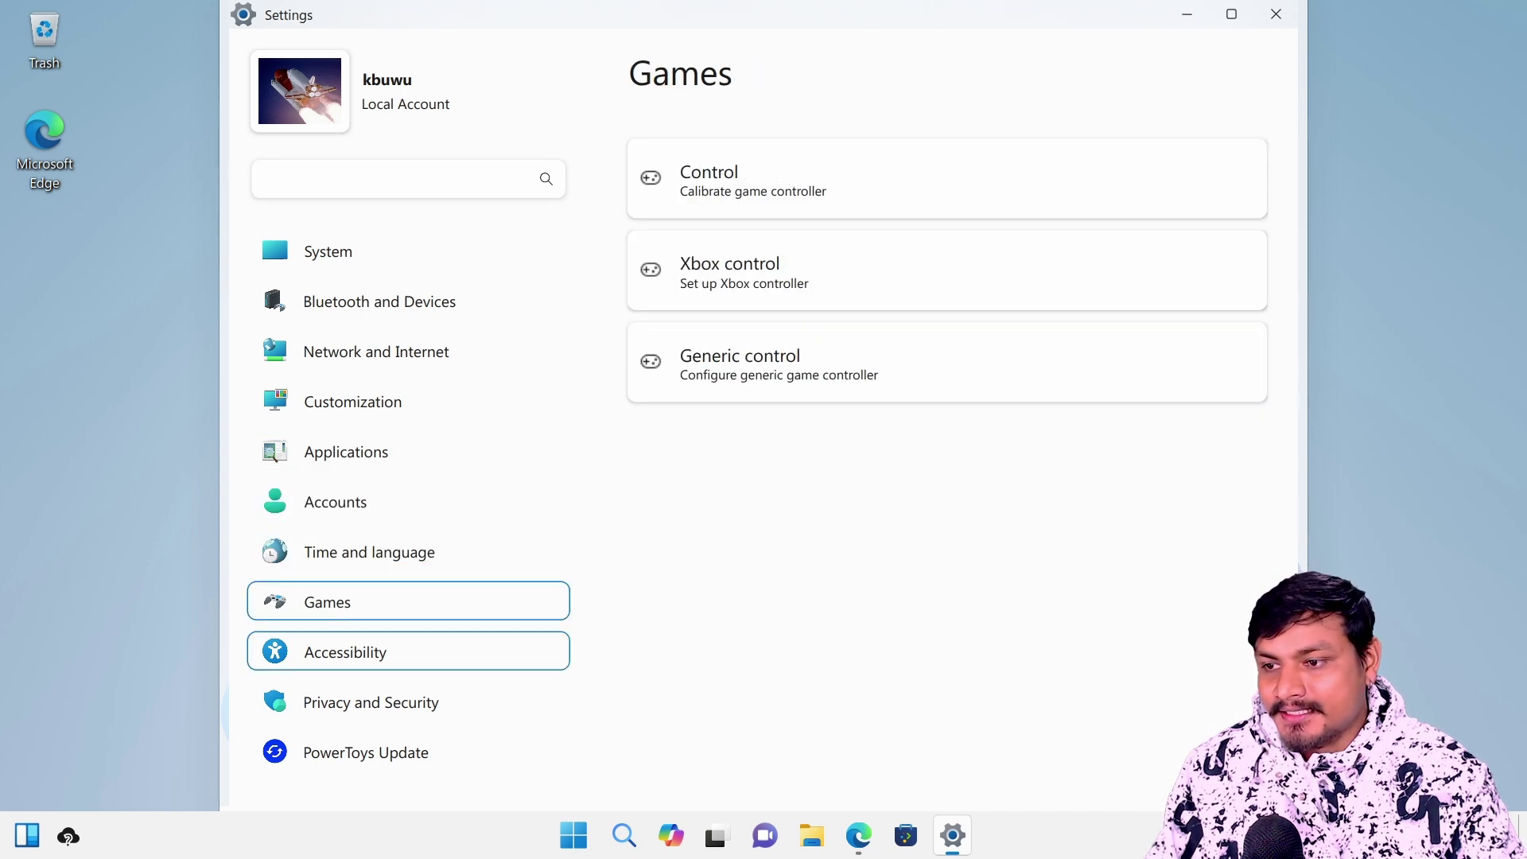
pyautogui.click(354, 666)
pyautogui.click(354, 704)
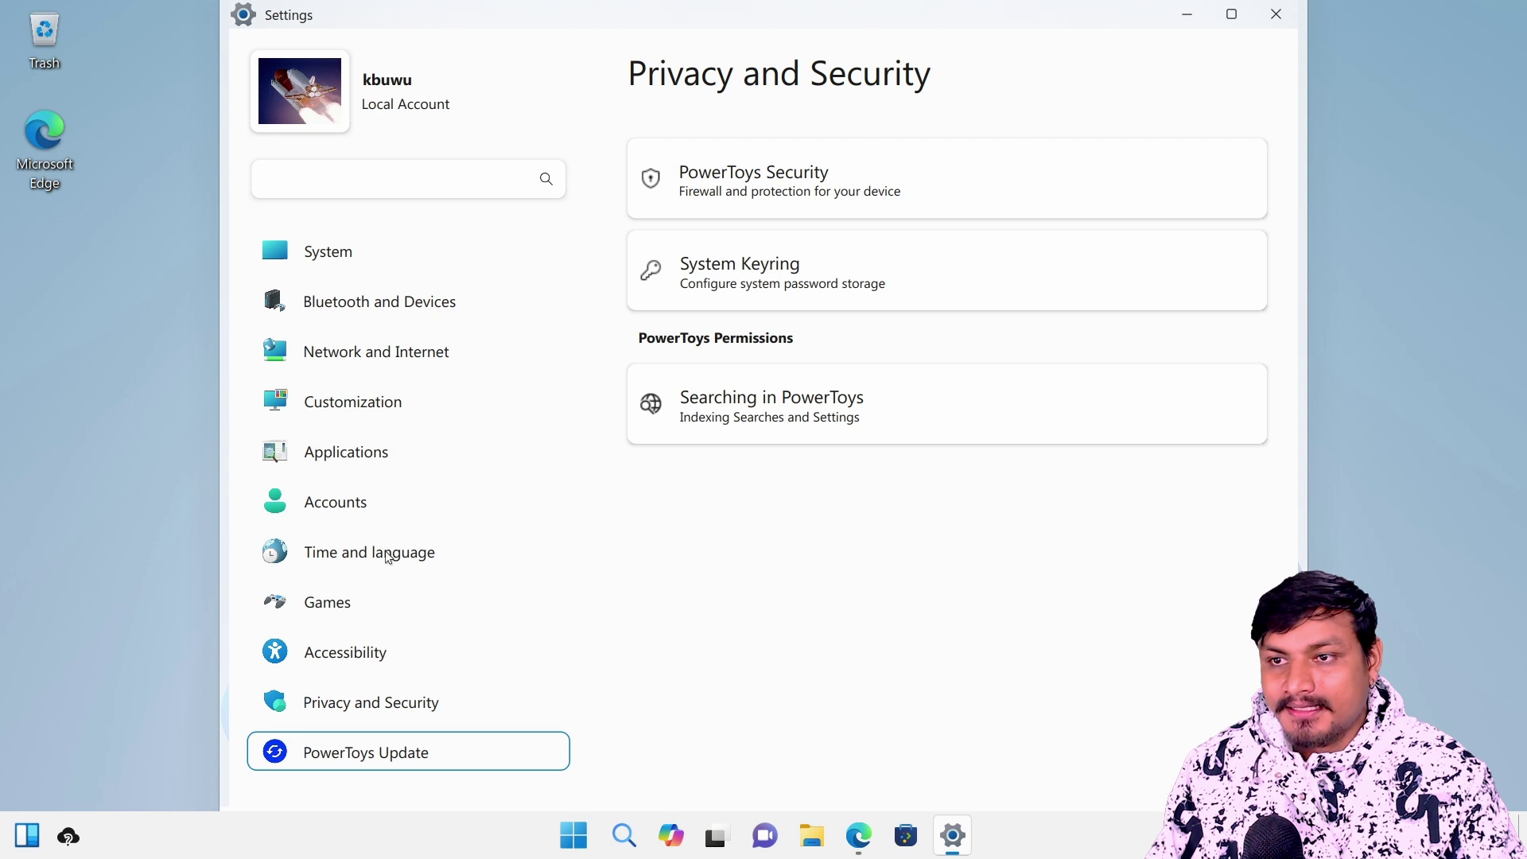
pyautogui.click(363, 404)
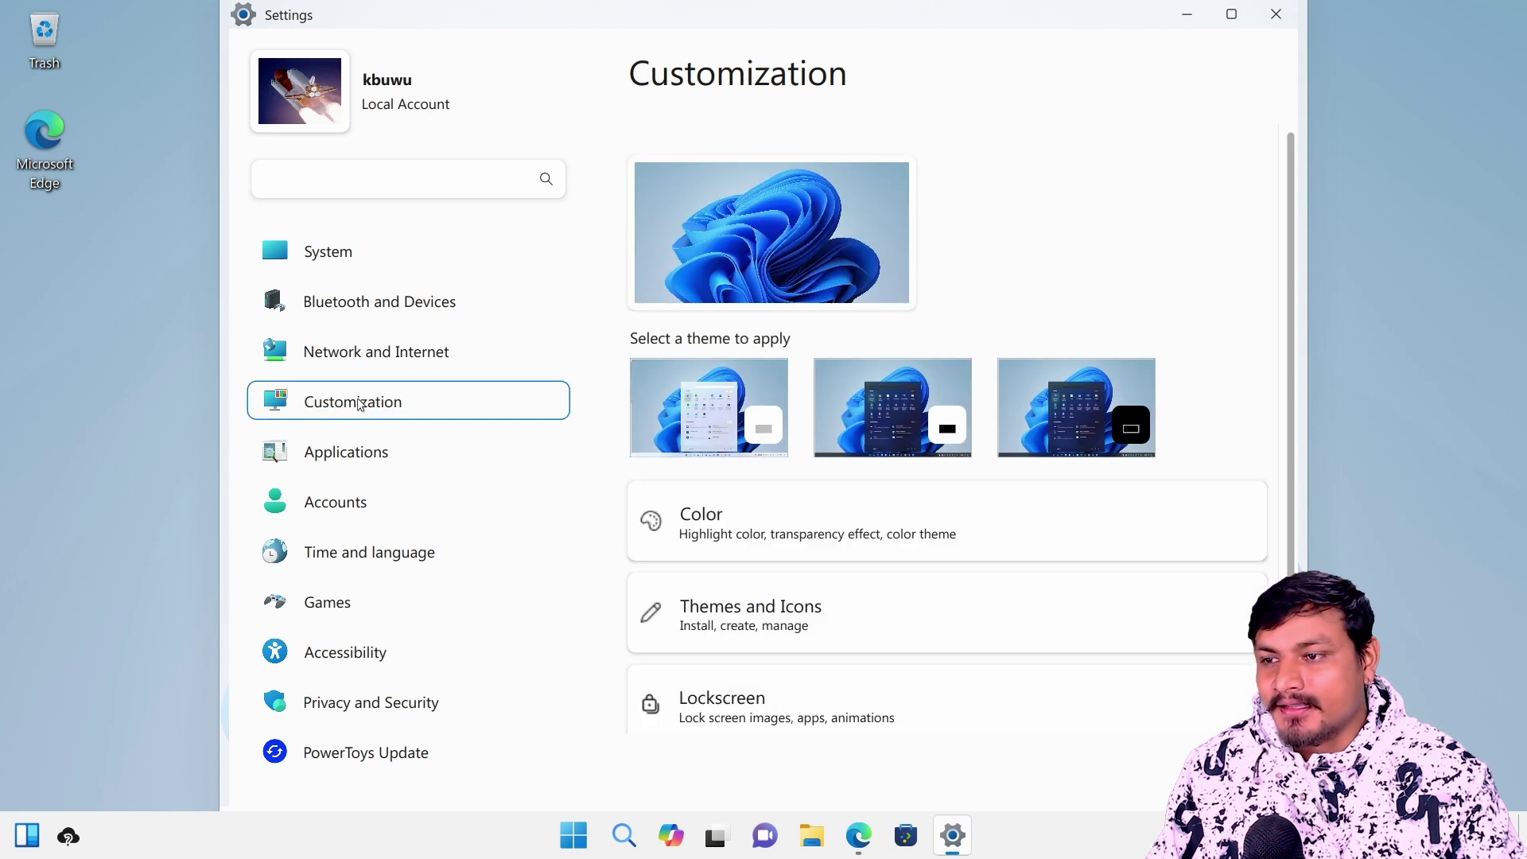
# - Visit System, Bluetooth and Devices, and Network and Internet pages, ending on Customization
pyautogui.click(389, 258)
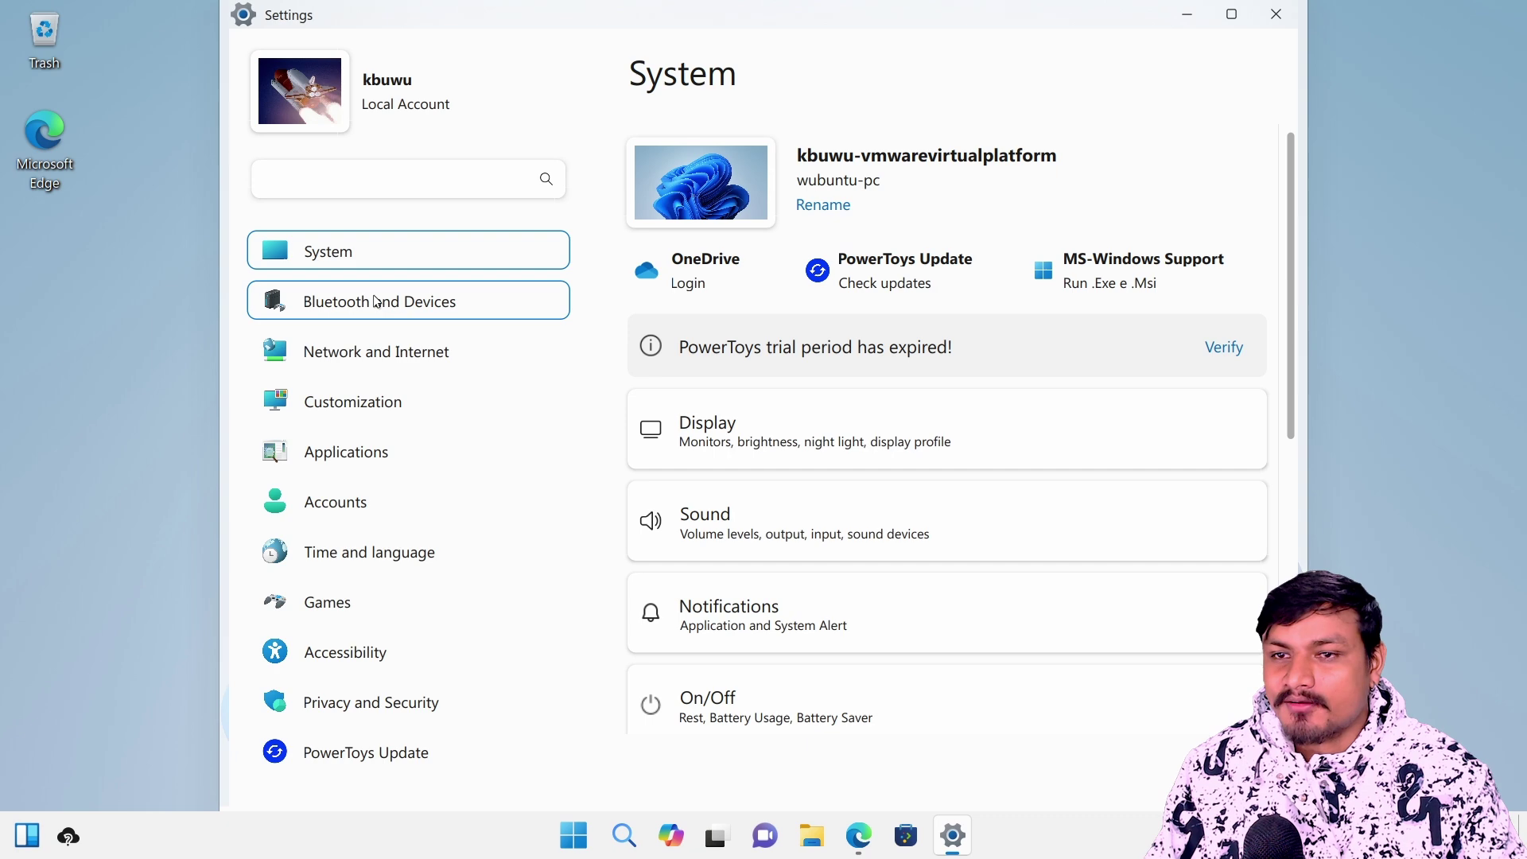
pyautogui.click(362, 316)
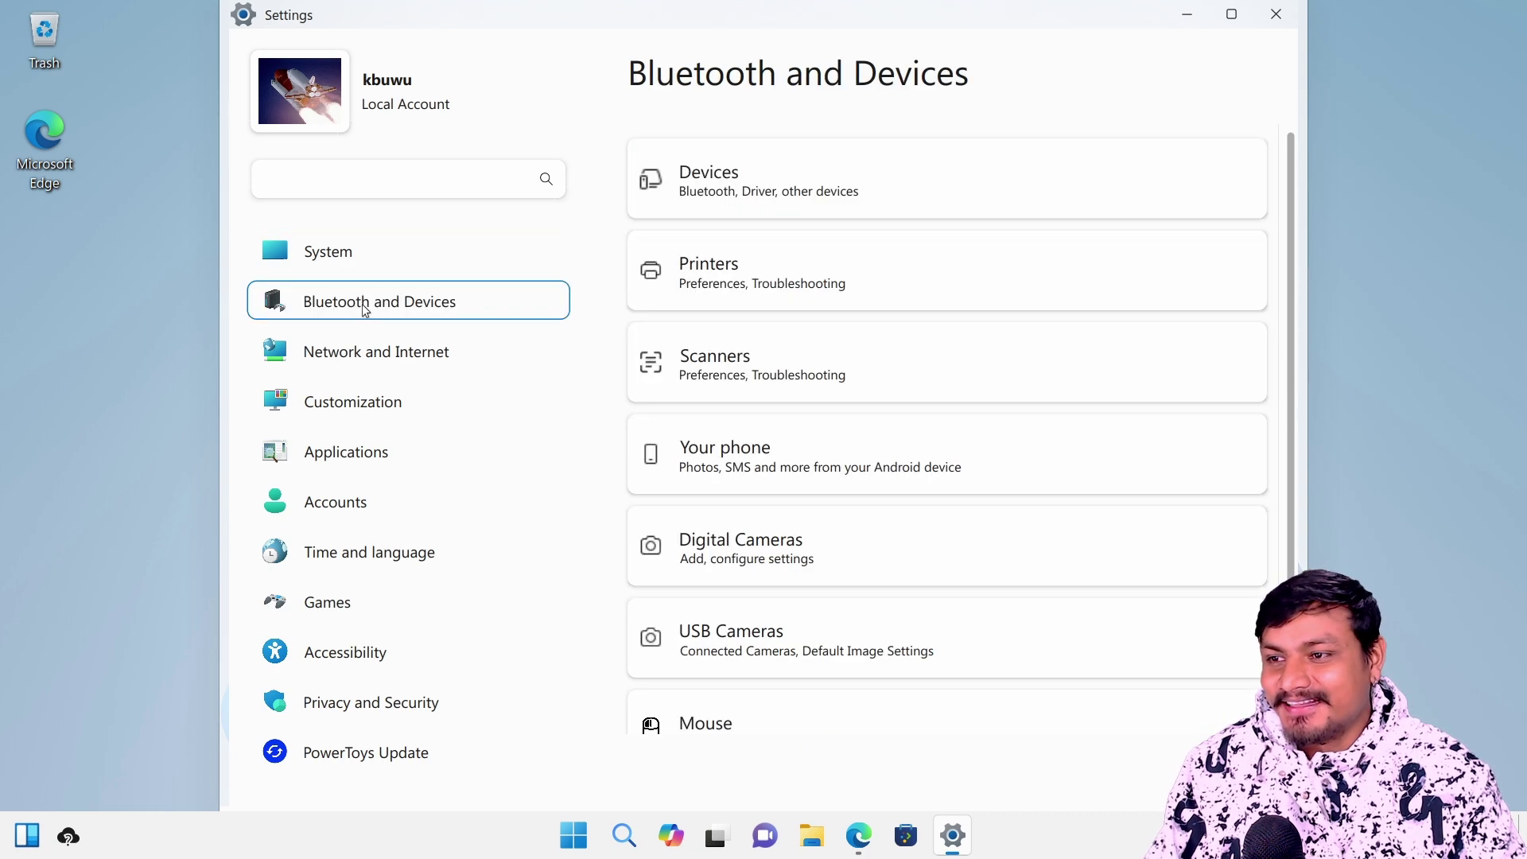
pyautogui.click(348, 355)
pyautogui.click(363, 315)
pyautogui.click(347, 259)
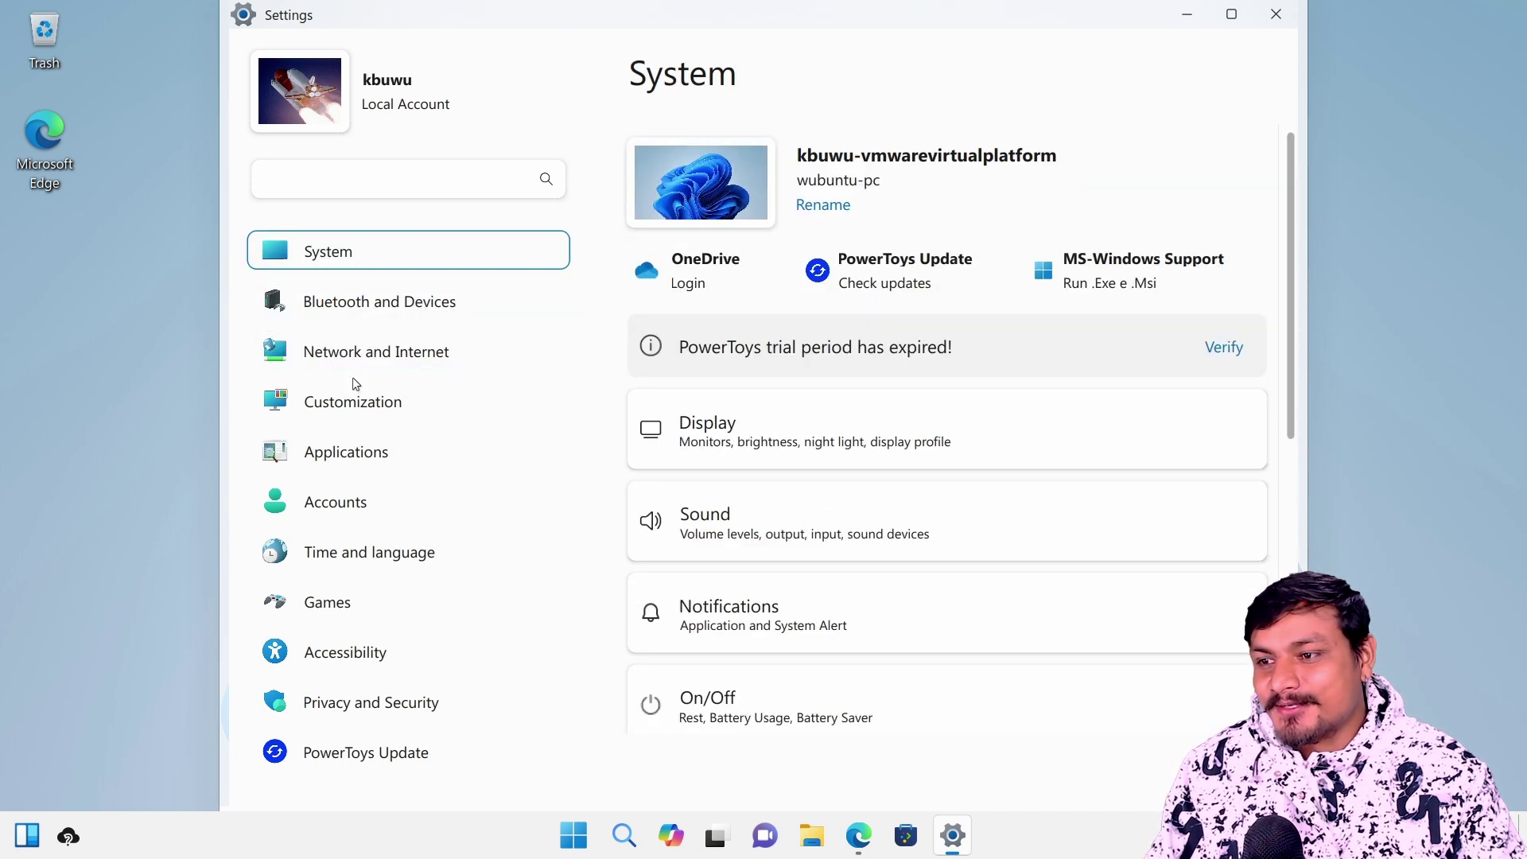
pyautogui.click(364, 402)
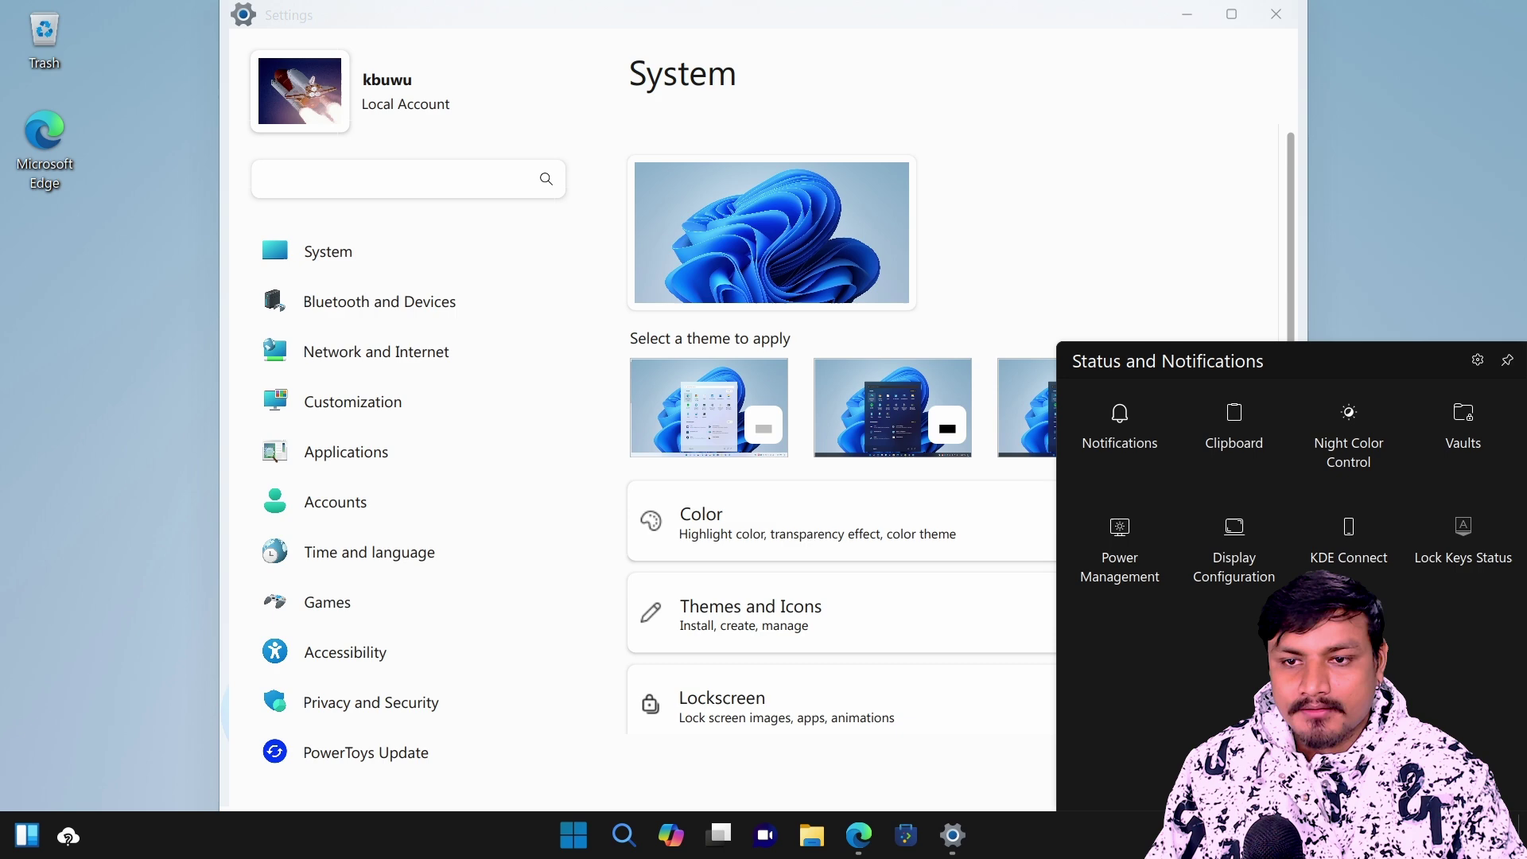
# - Apply the dark theme, then close Settings and the Dolphin file manager
pyautogui.click(1099, 435)
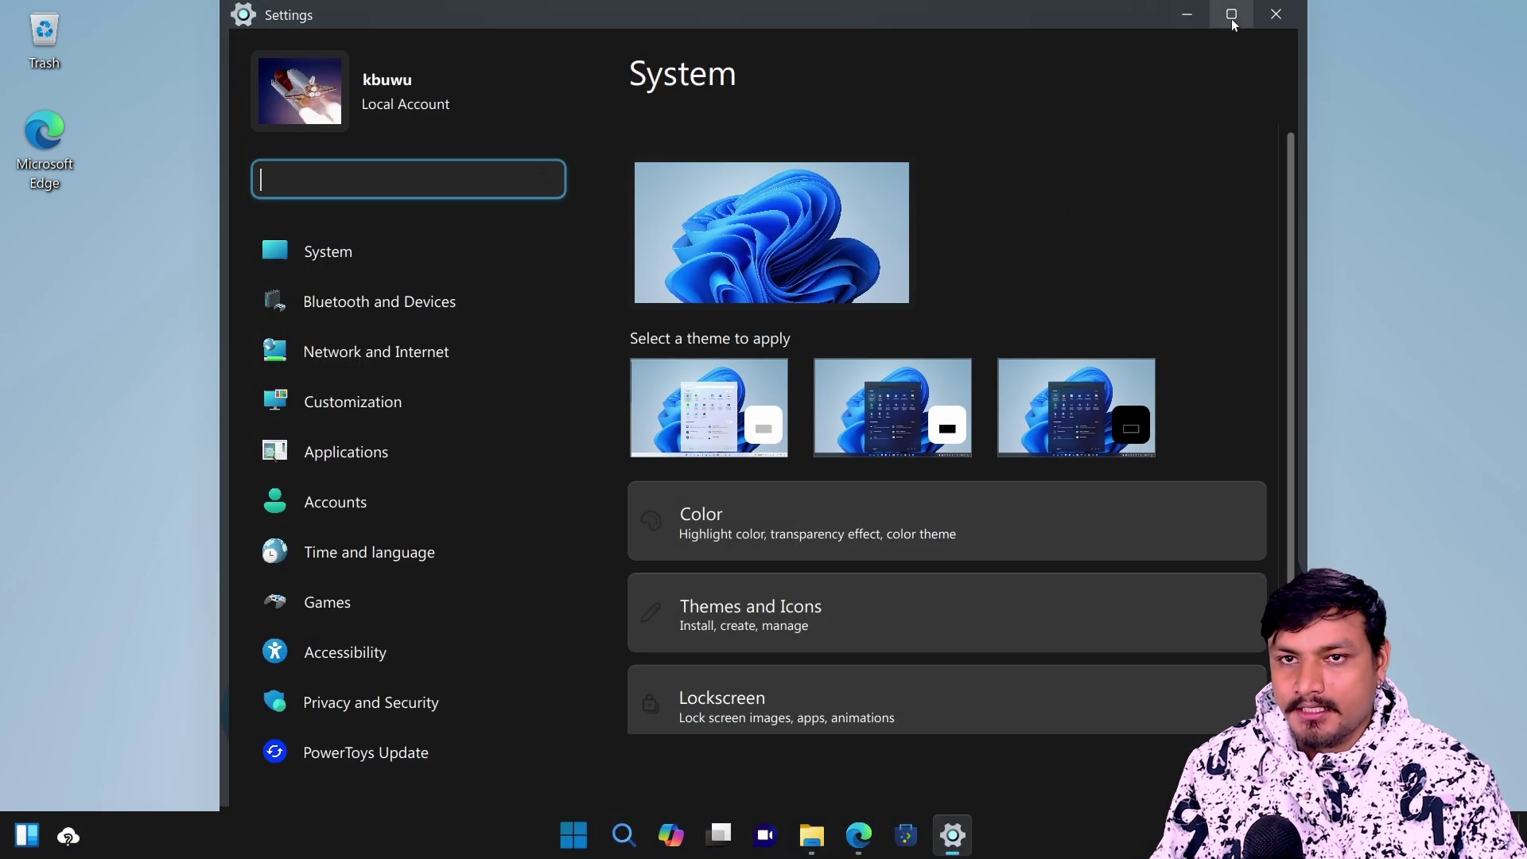
pyautogui.moveTo(1112, 40); pyautogui.dragTo(1143, 32)
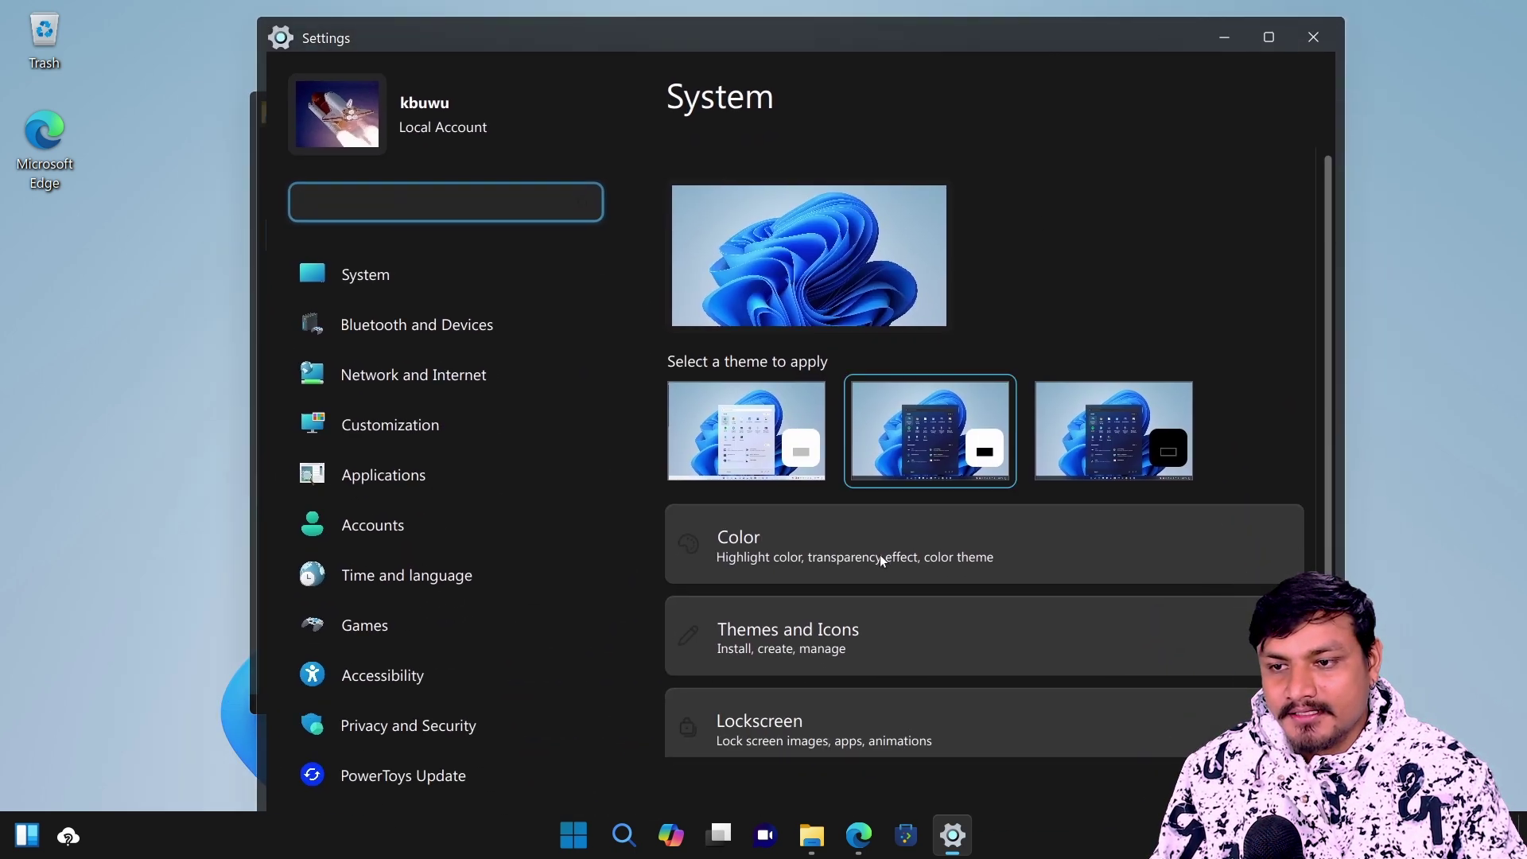
pyautogui.click(1313, 37)
pyautogui.moveTo(751, 113); pyautogui.dragTo(894, 112)
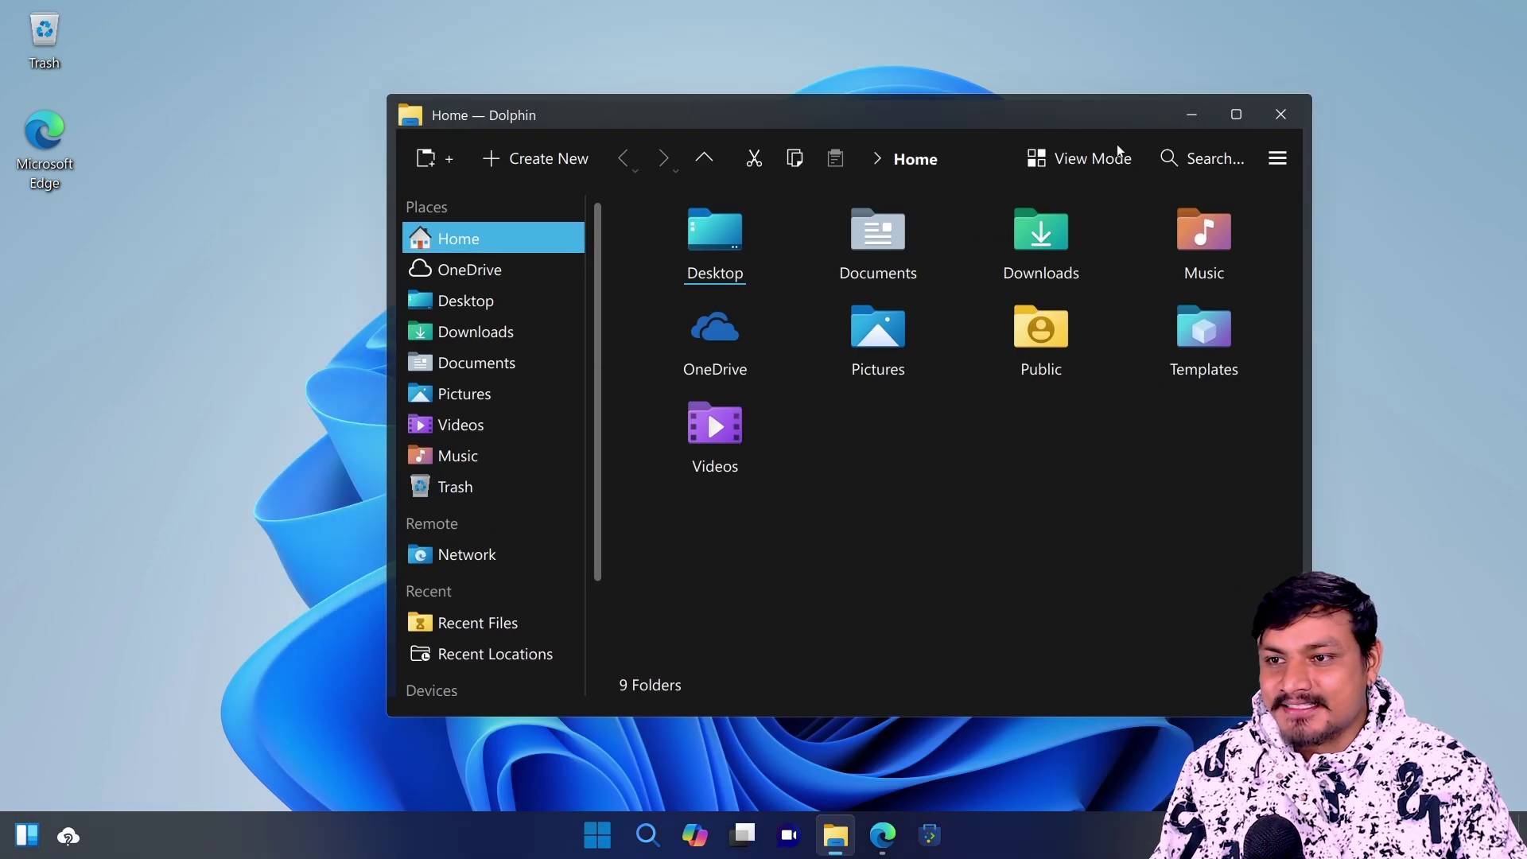
pyautogui.click(1281, 112)
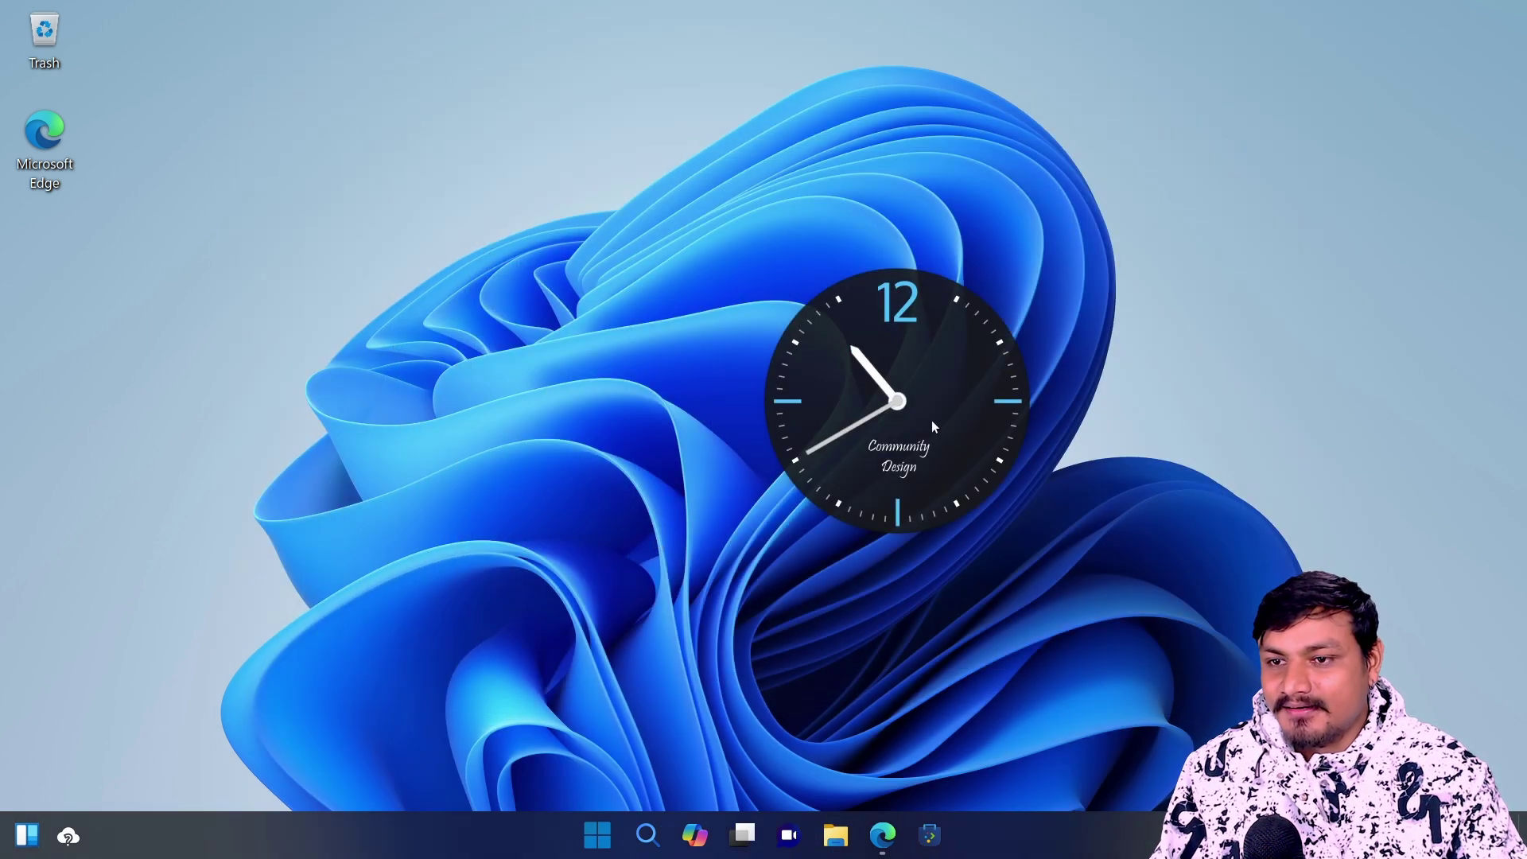
# - Shrink the desktop clock widget and move it to the desktop's top-left corner
pyautogui.click(760, 301)
pyautogui.click(1282, 454)
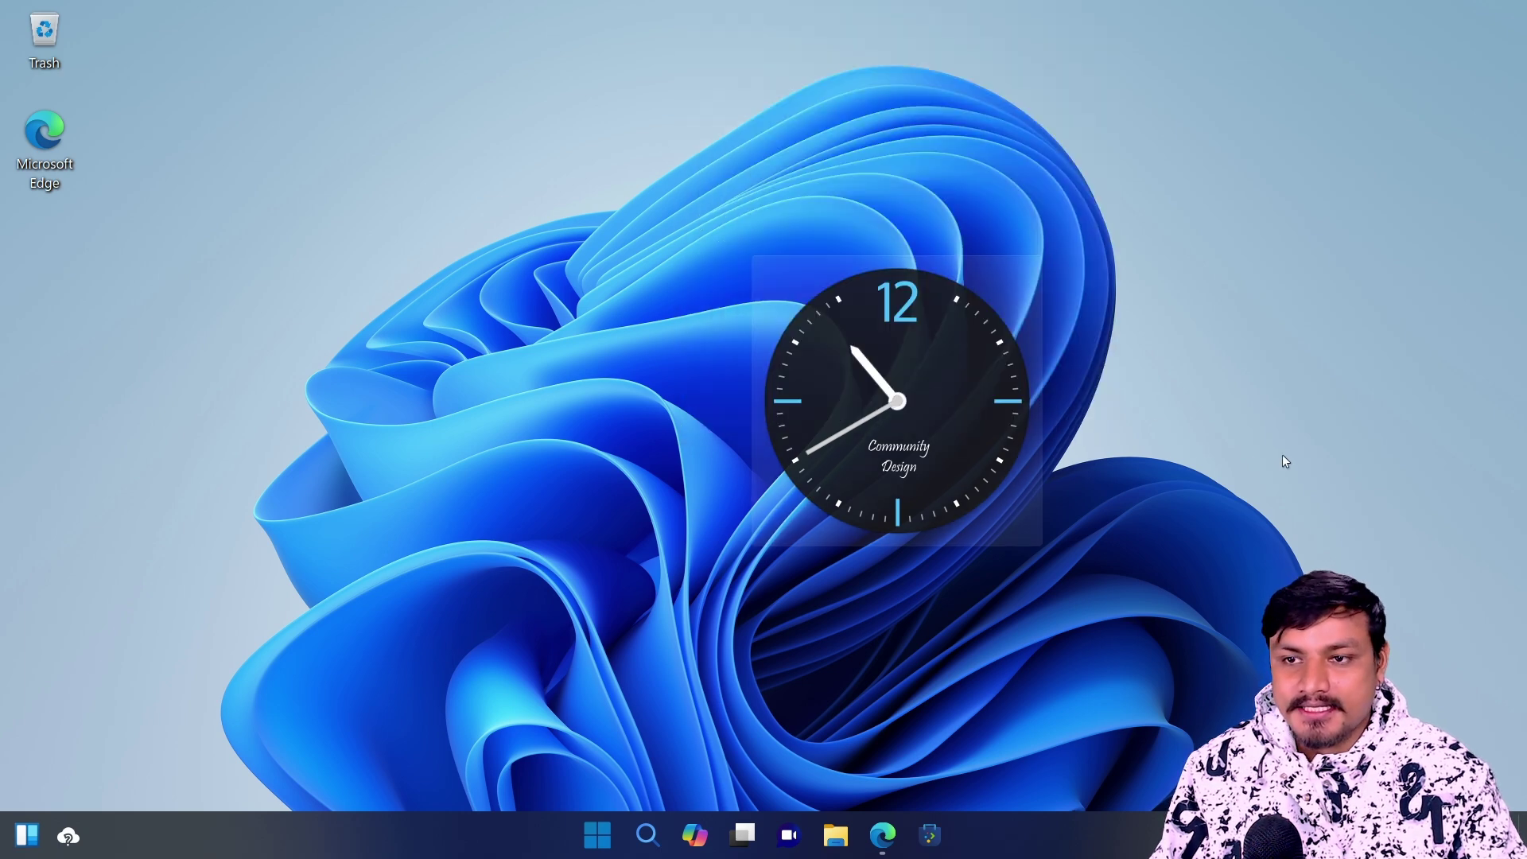
pyautogui.click(932, 443)
pyautogui.moveTo(981, 331); pyautogui.dragTo(843, 427)
pyautogui.moveTo(756, 449); pyautogui.dragTo(389, 127)
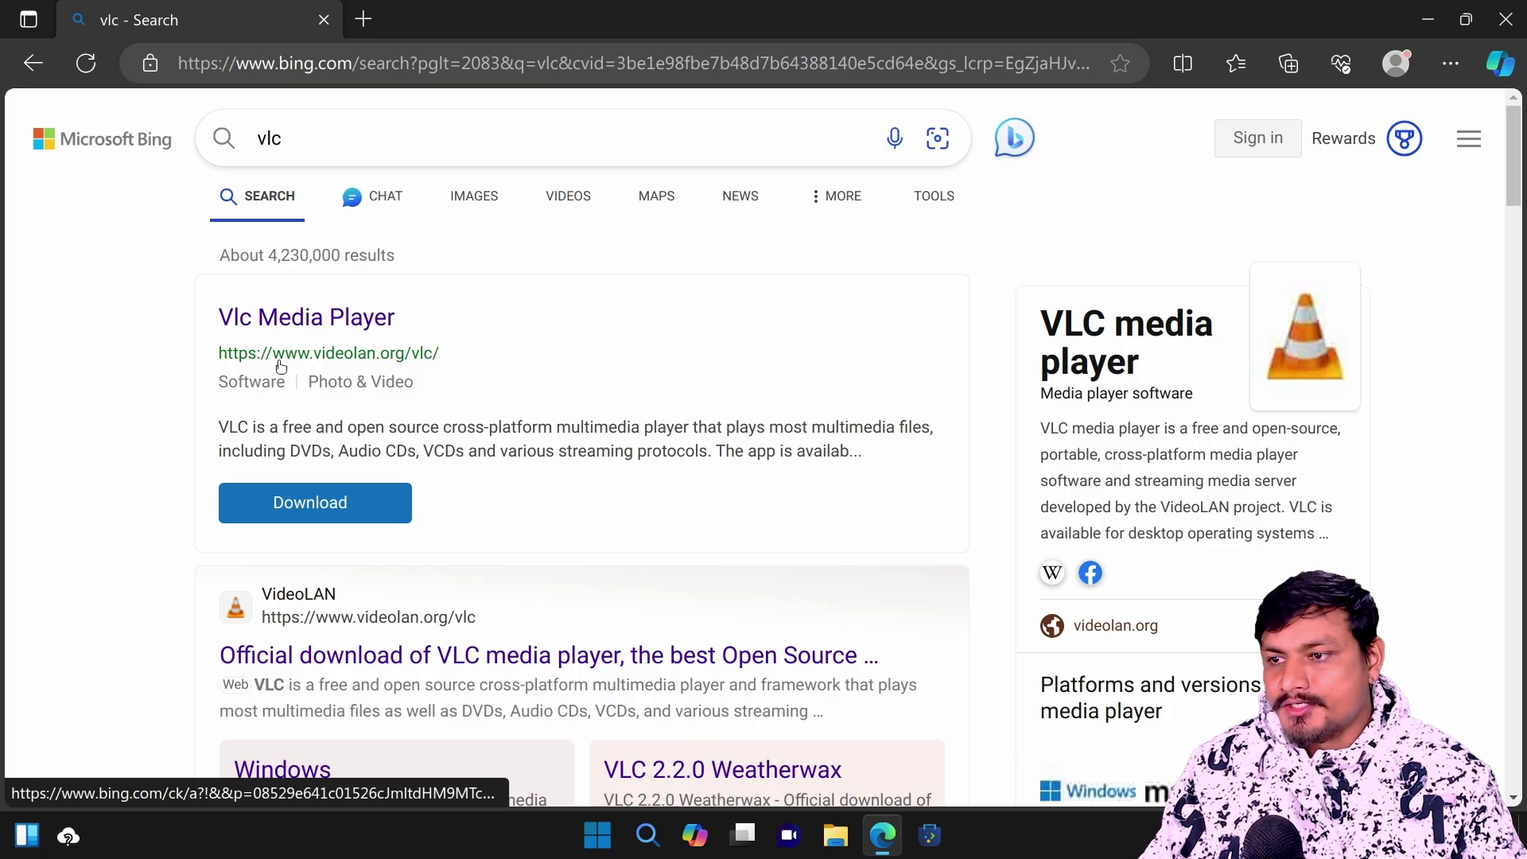
# - From the videolan.org result, start downloading the VLC 3.0.20 Windows 64-bit installer
pyautogui.click(347, 505)
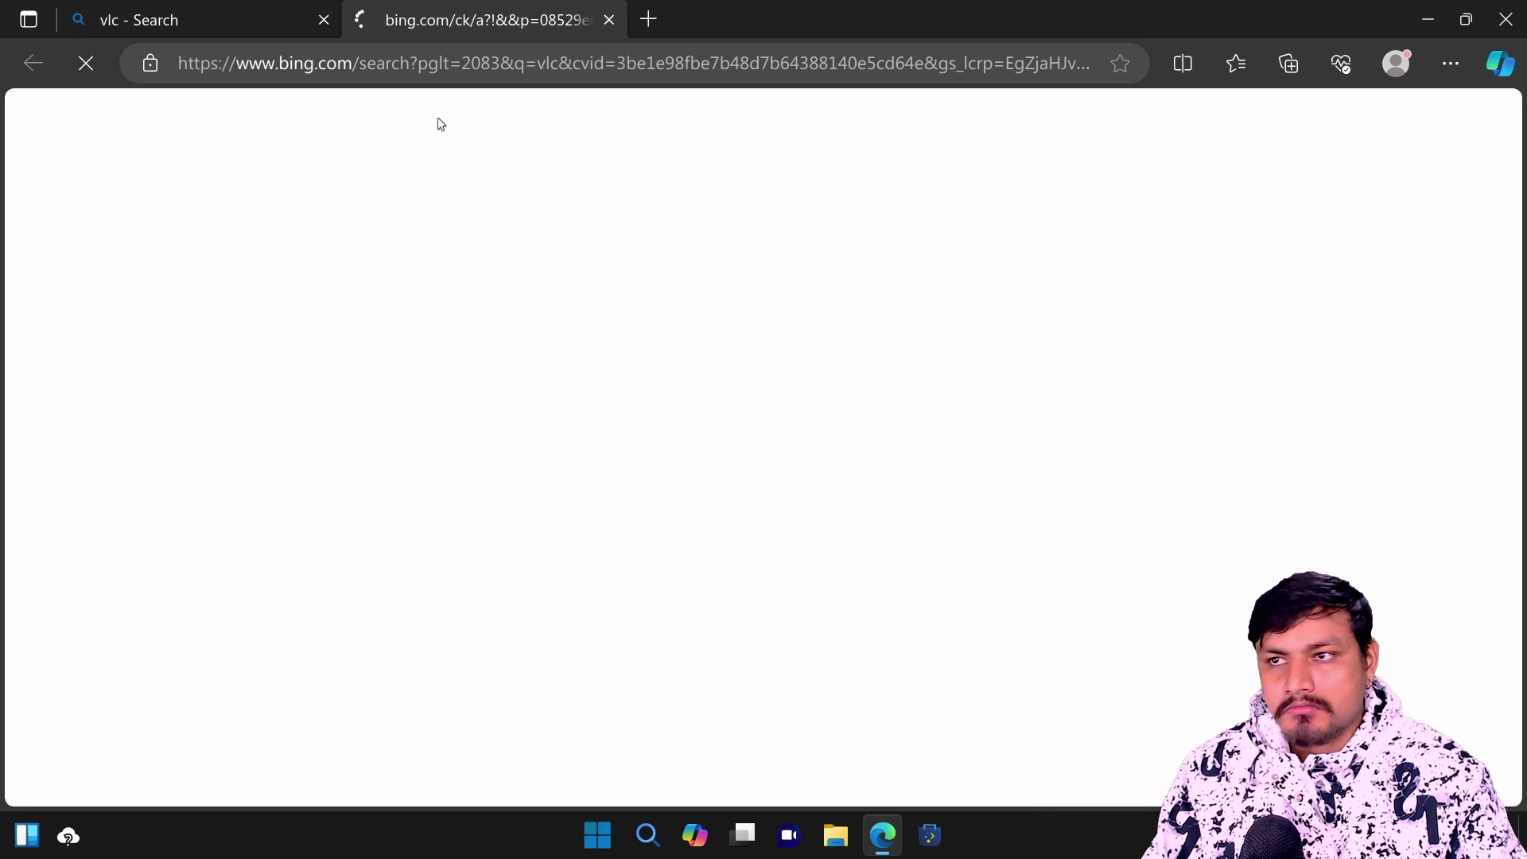
pyautogui.click(323, 19)
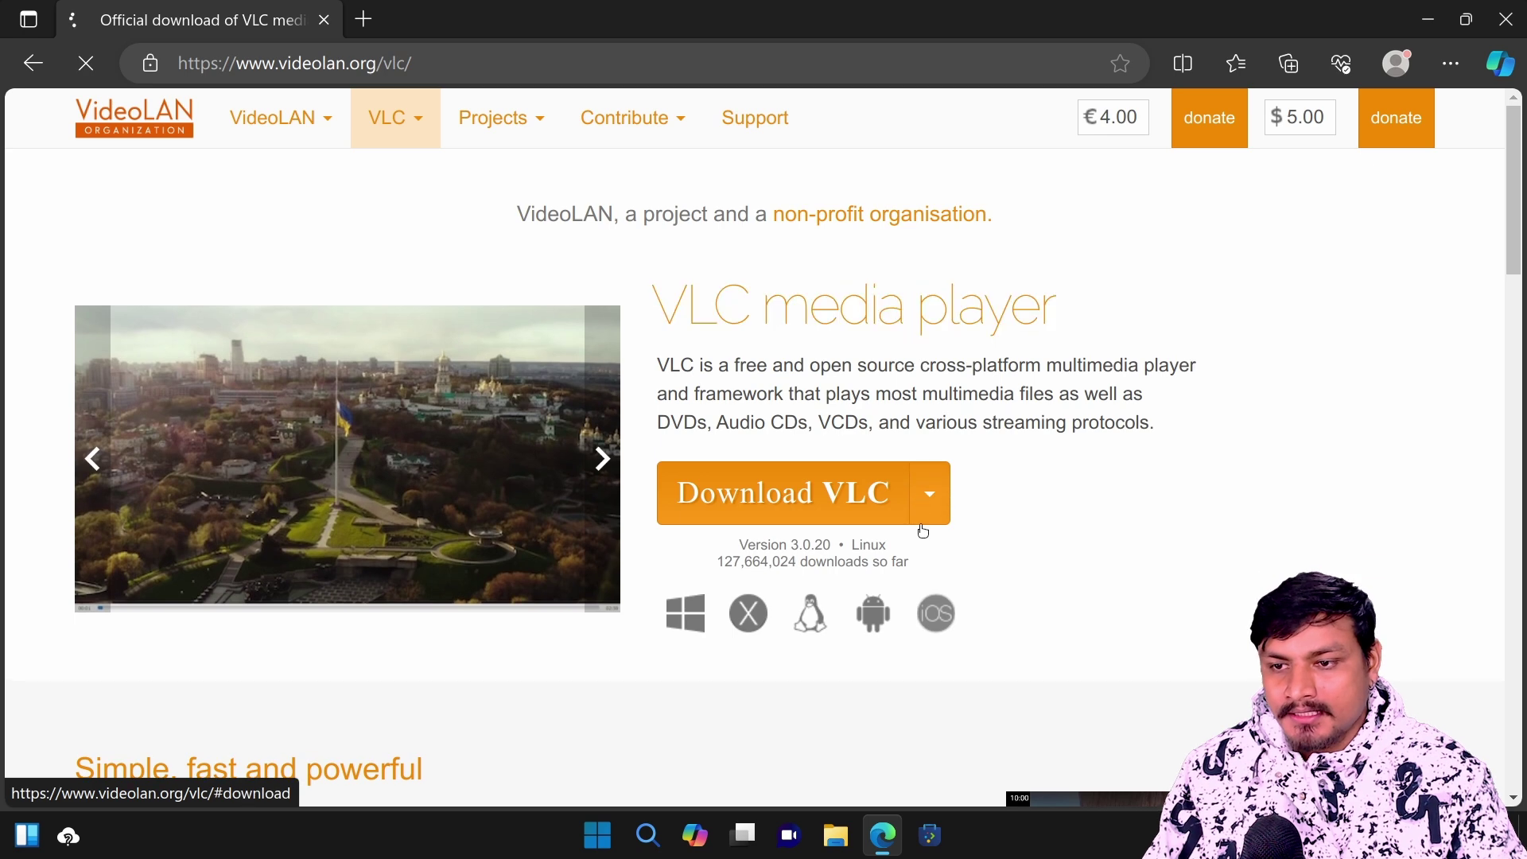
pyautogui.click(930, 497)
pyautogui.click(927, 525)
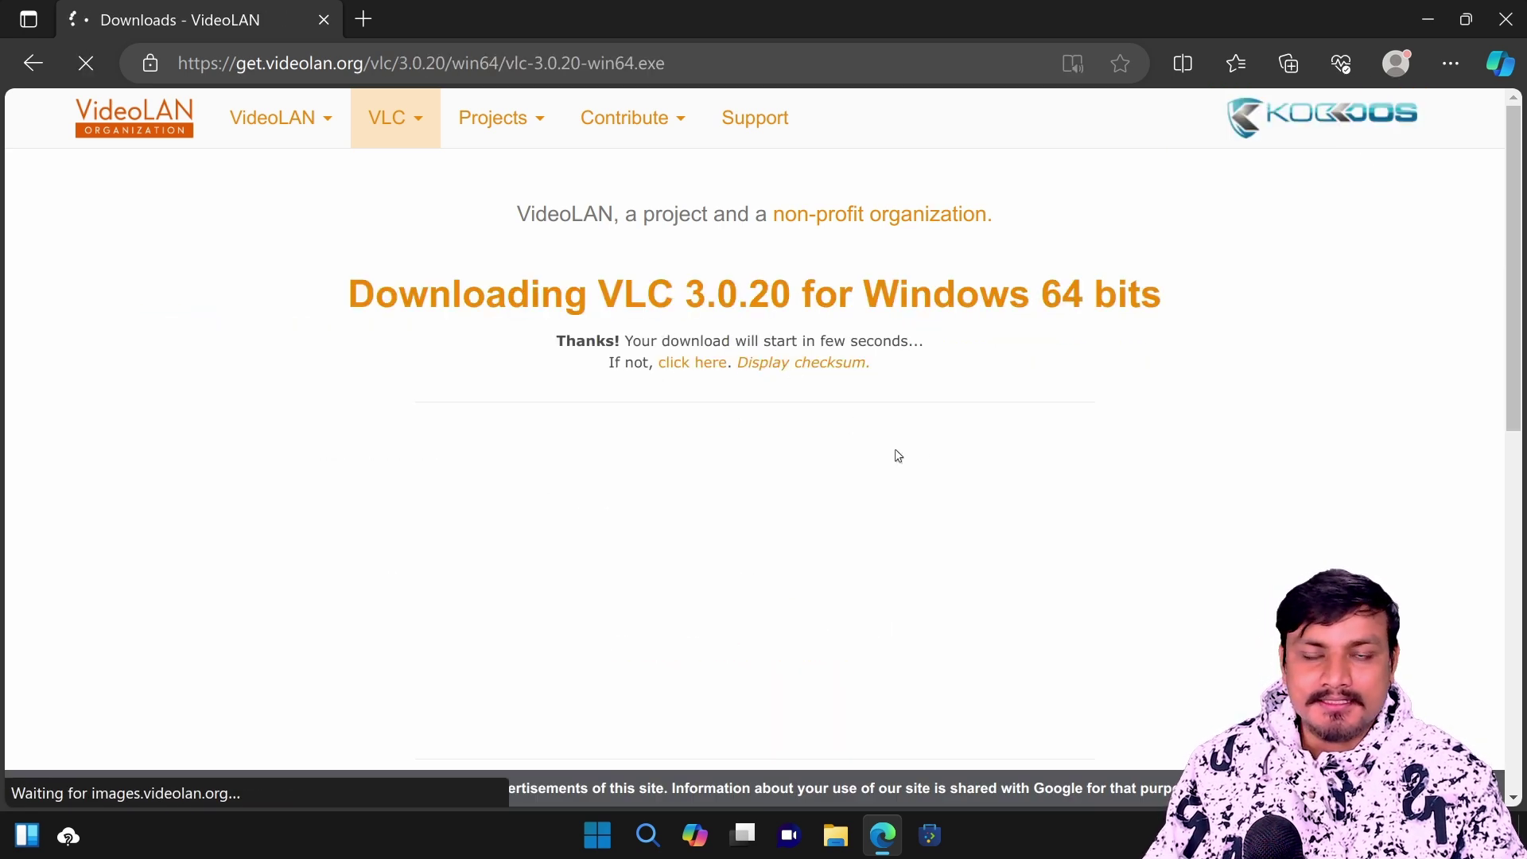
# - Scroll the download page while the download finishes, then bring up the Start menu
pyautogui.scroll(-3, 757, 445)
pyautogui.scroll(3, 760, 453)
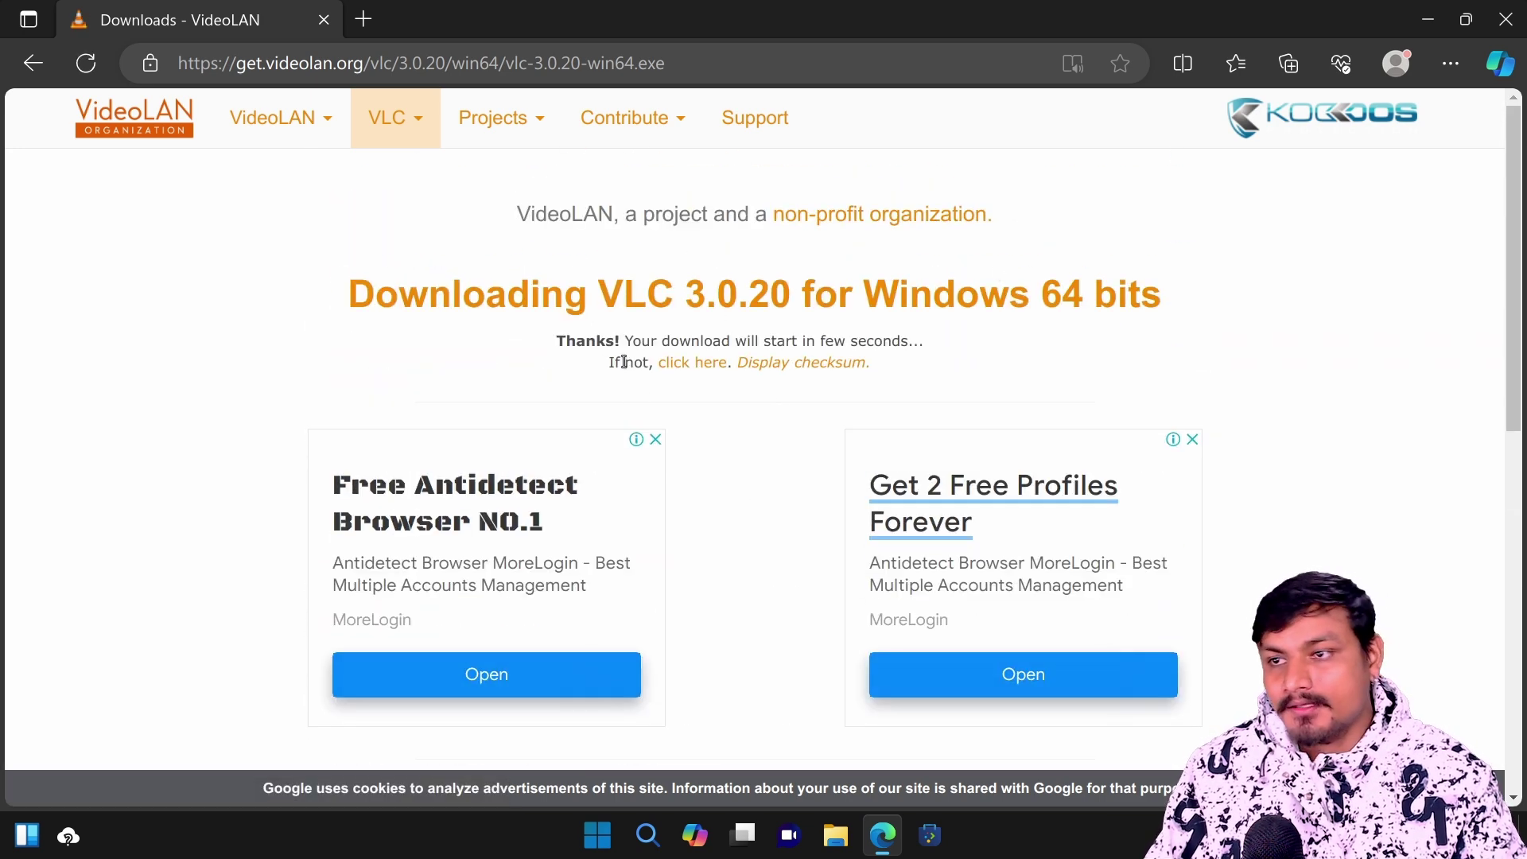
pyautogui.scroll(-5, 753, 443)
pyautogui.scroll(5, 752, 443)
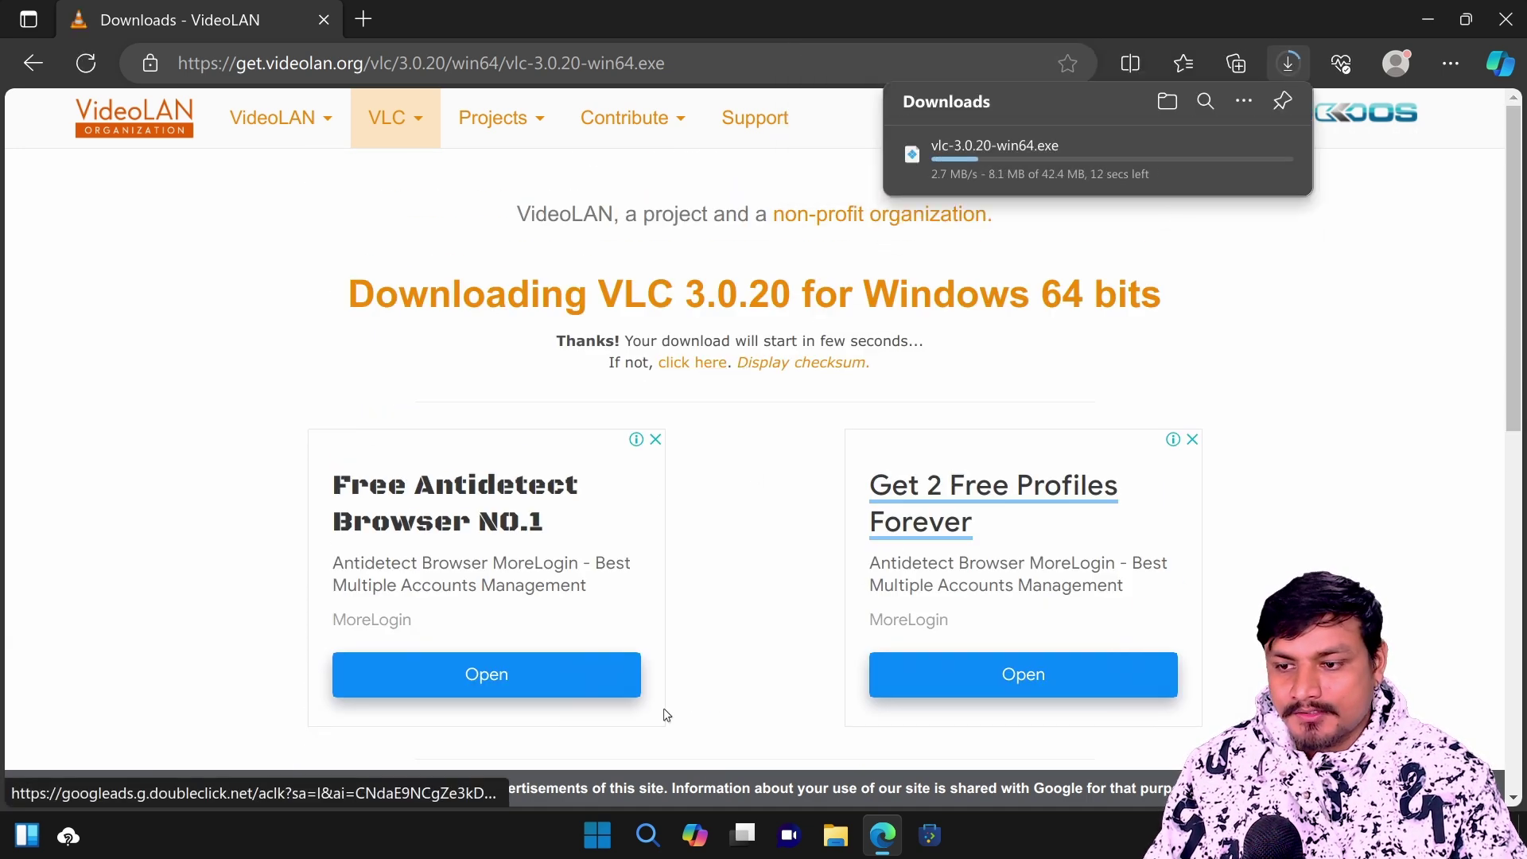
pyautogui.press('super')
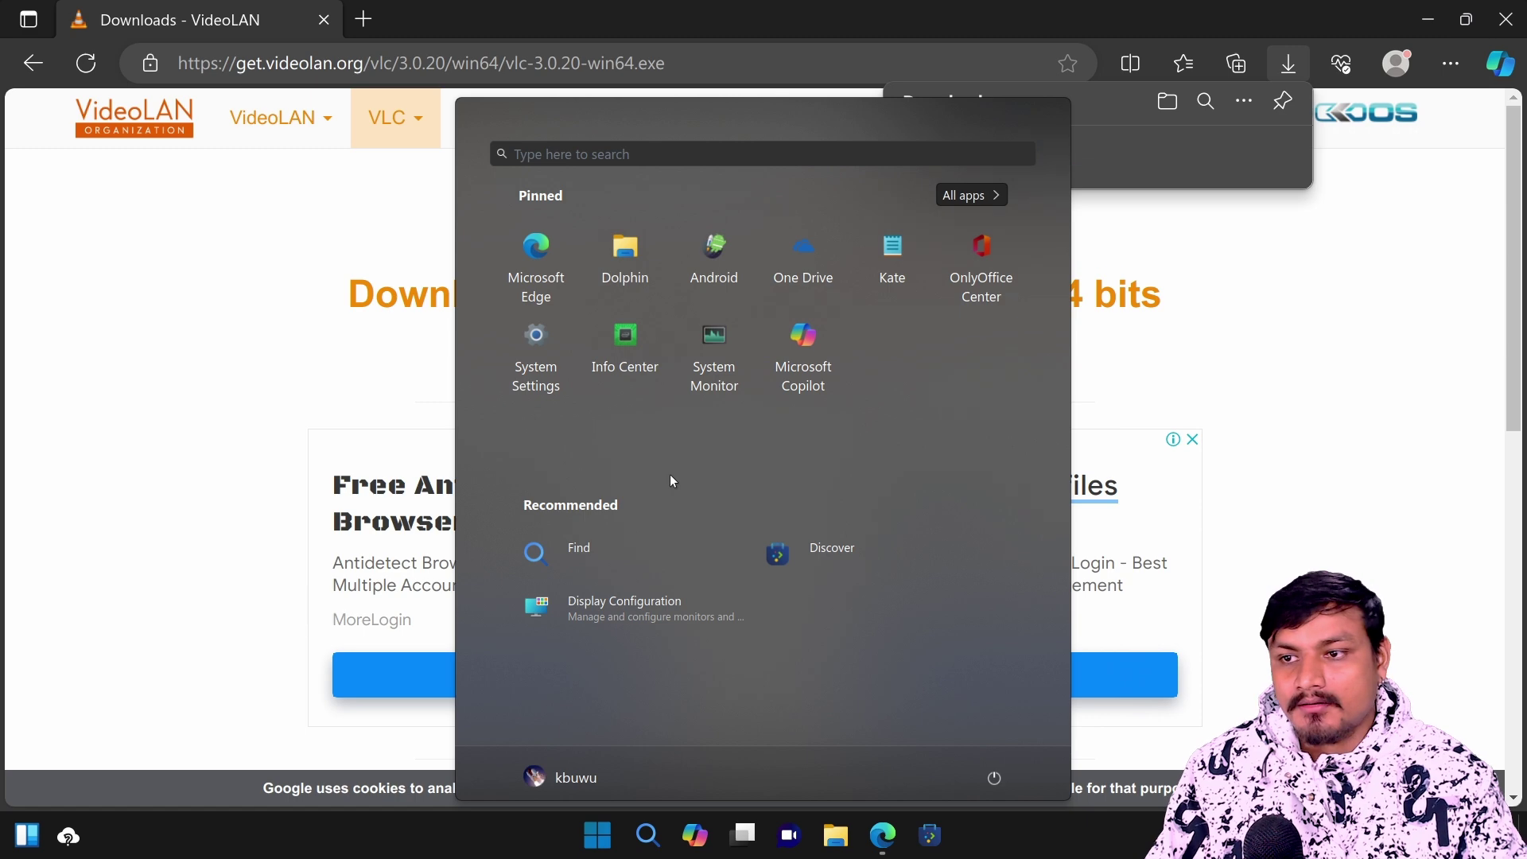
# - Dismiss the Start menu, run vlc-3.0.20-win64.exe through Wine, and minimize Edge
pyautogui.press('Escape')
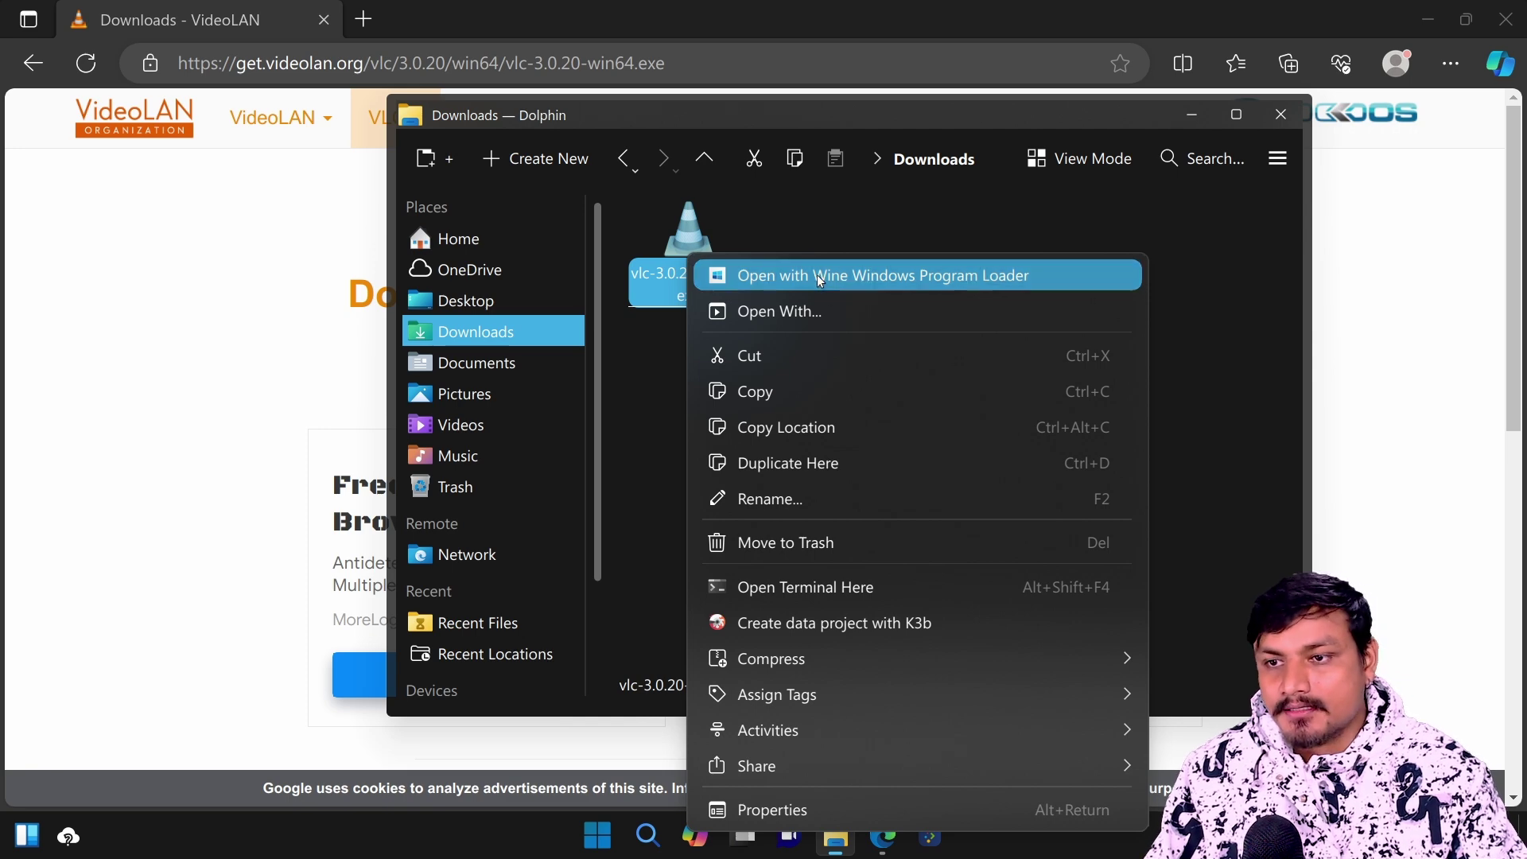
pyautogui.click(819, 275)
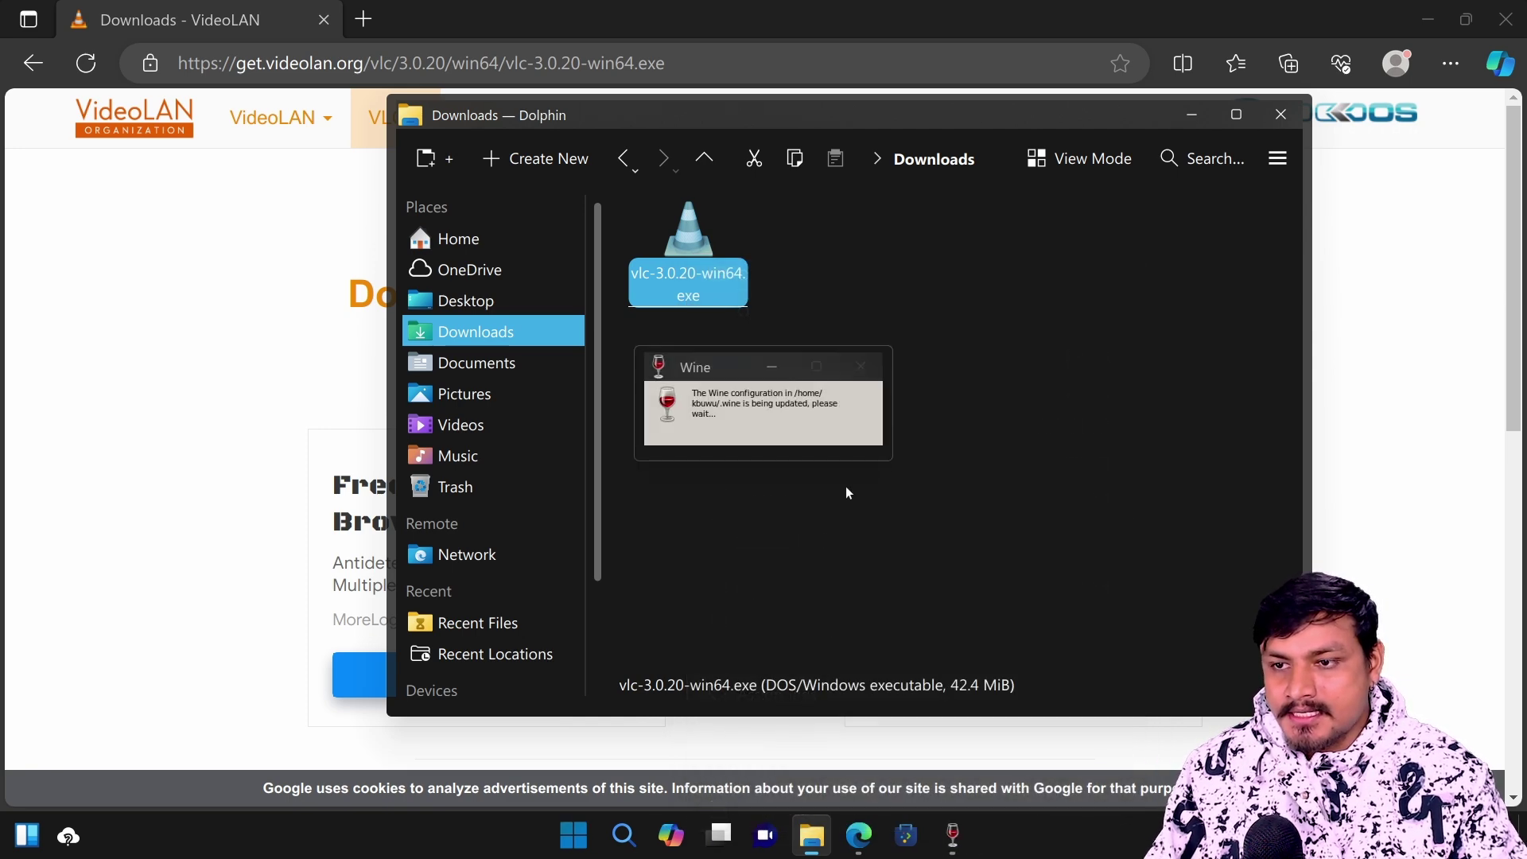
pyautogui.click(1427, 19)
# - Open System Settings, check for PowerToys updates, and keep automatic updates turned on
pyautogui.hotkey('alt', 'space')
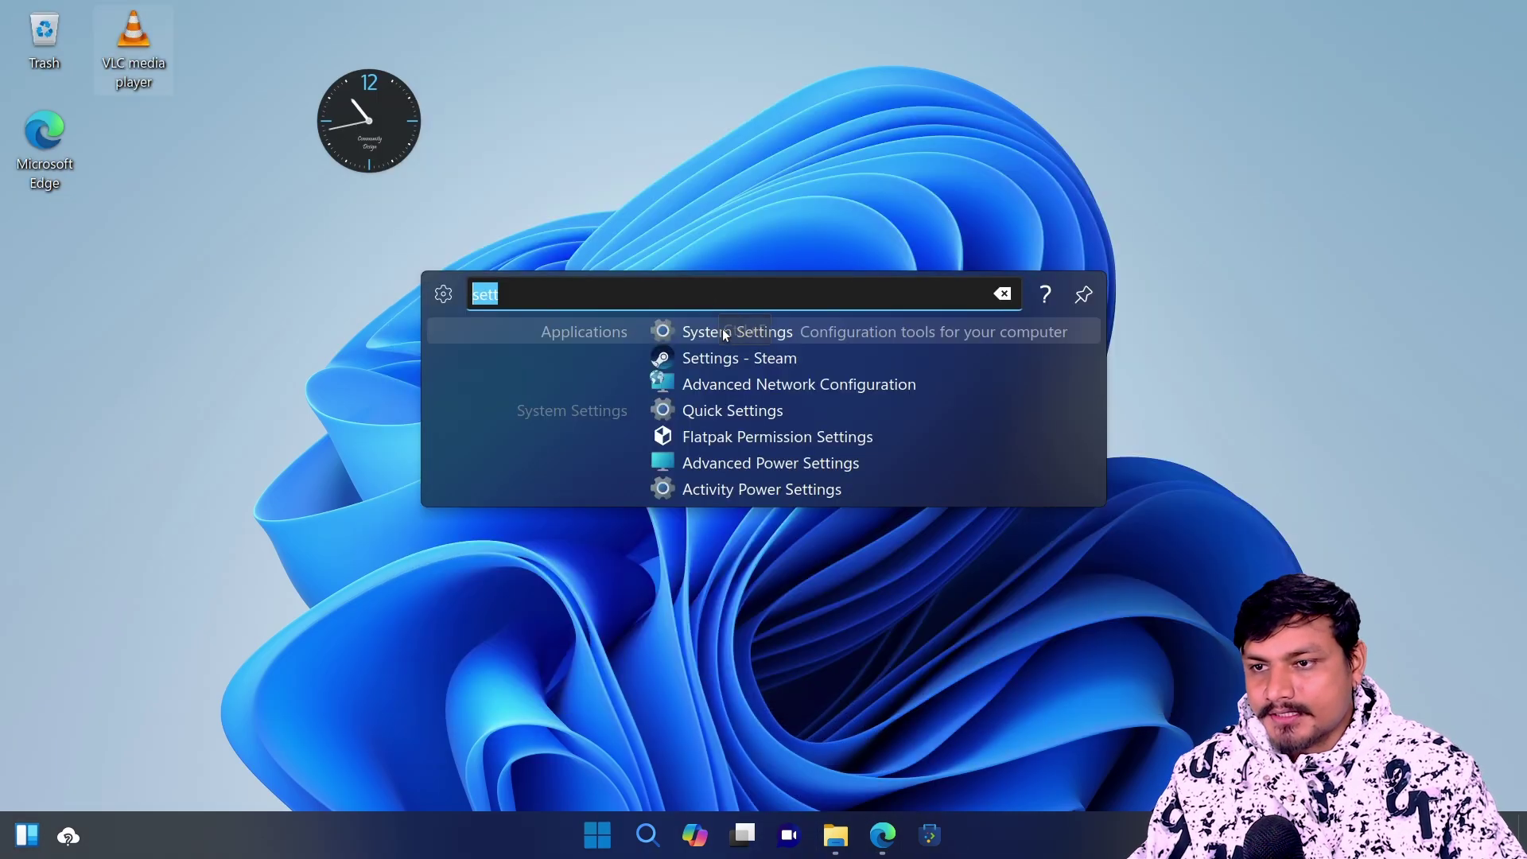
pyautogui.click(723, 331)
pyautogui.click(634, 829)
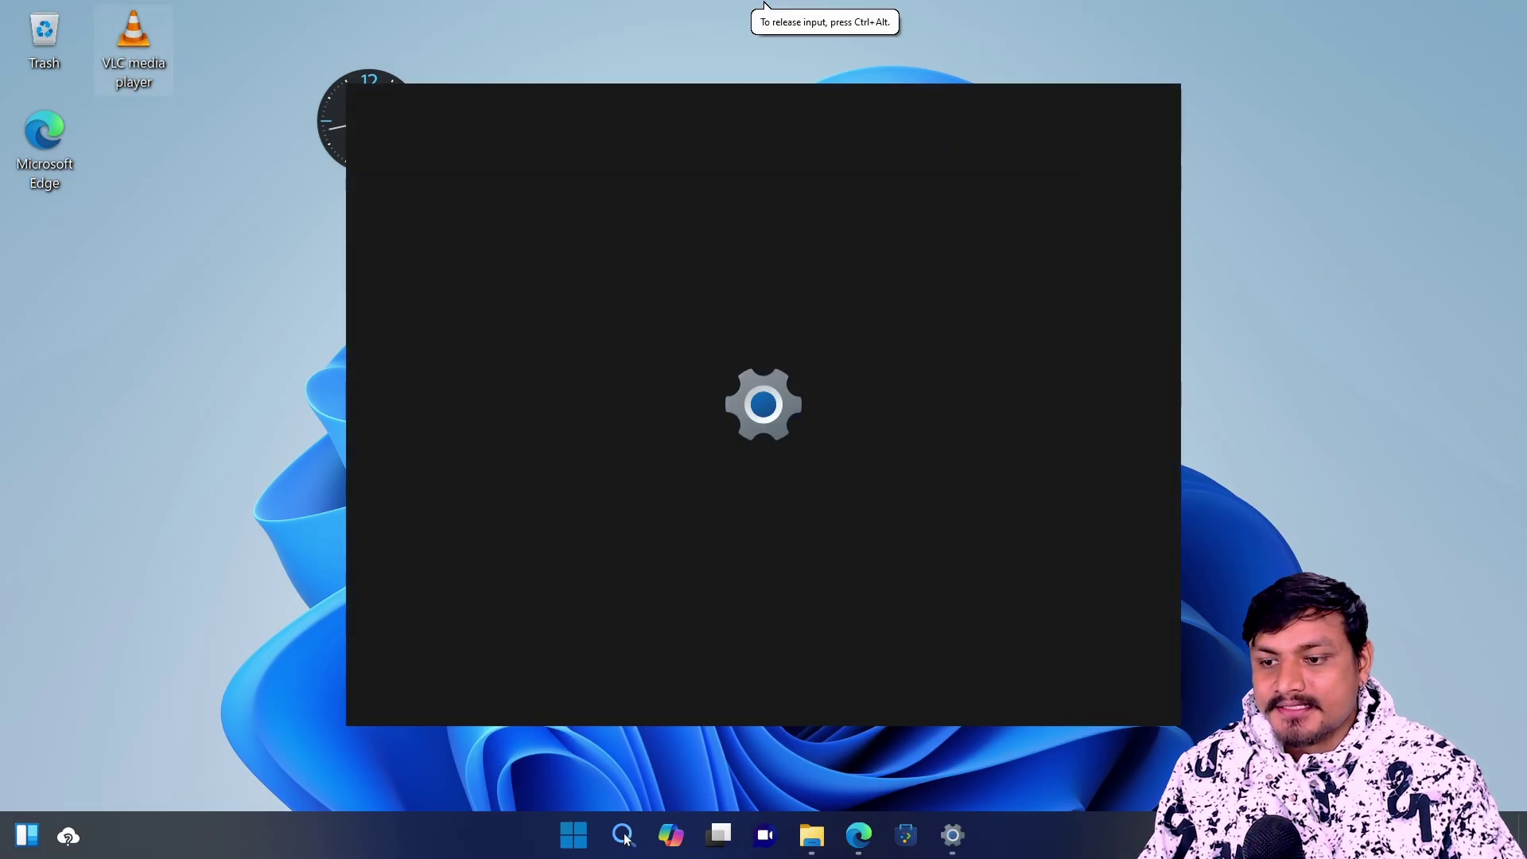
pyautogui.click(1338, 255)
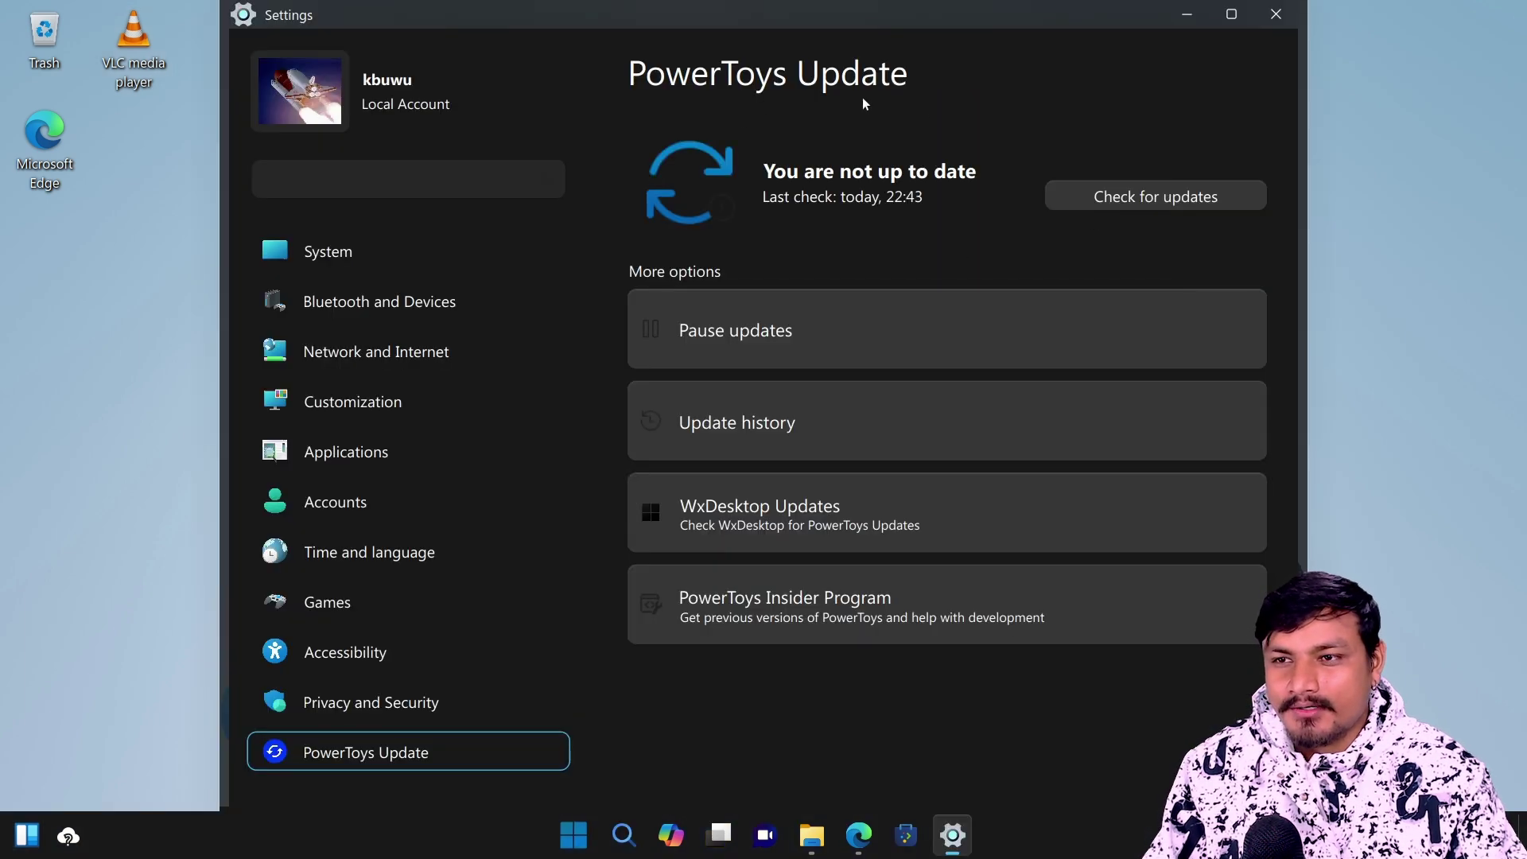
pyautogui.click(1119, 199)
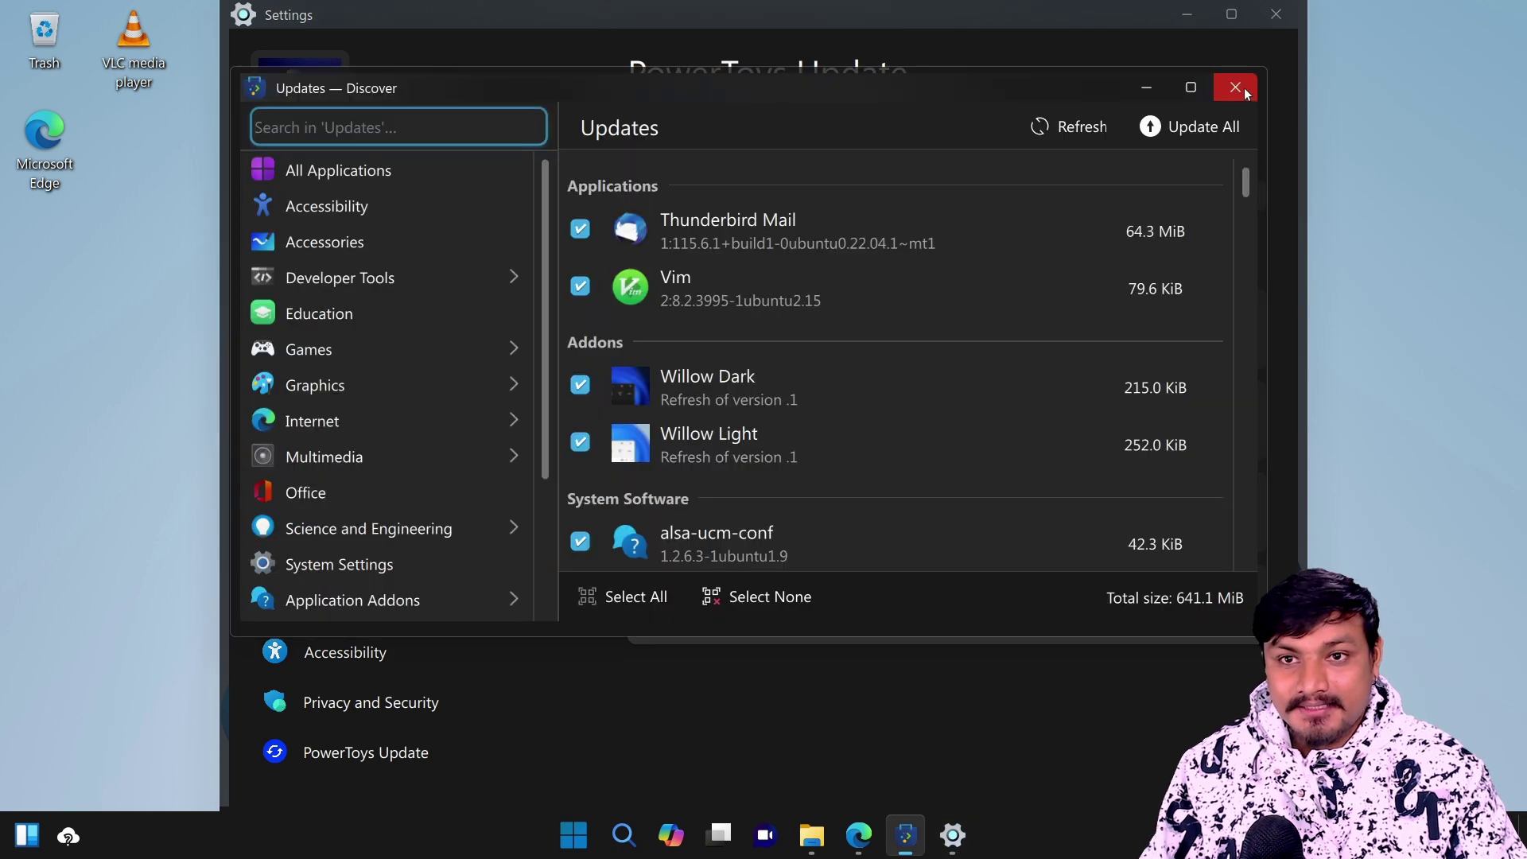
pyautogui.click(1245, 92)
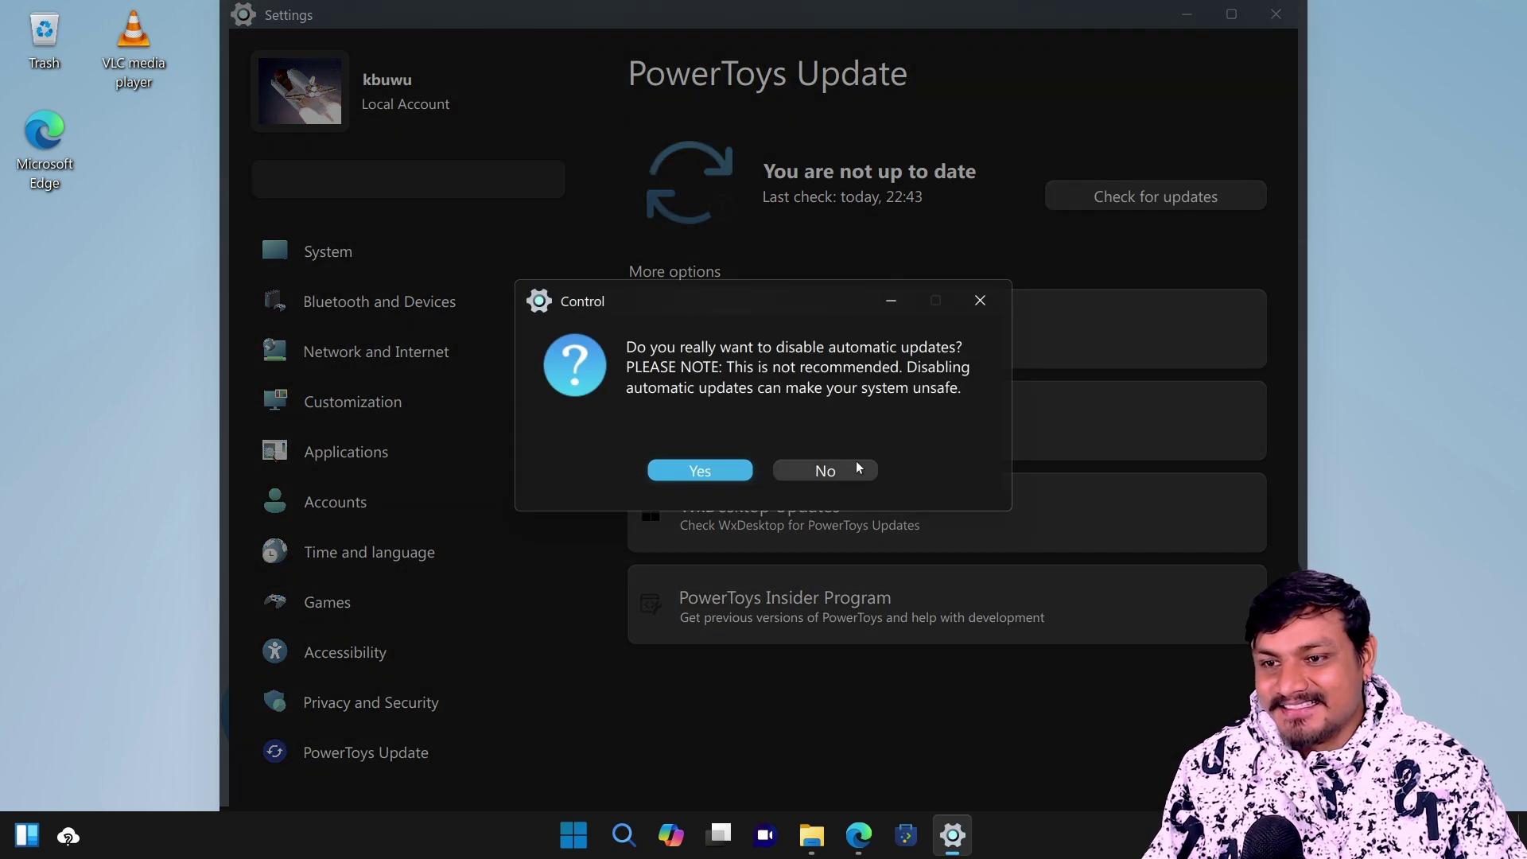
pyautogui.click(849, 469)
# - Browse the System, Network, Customization, Applications, Accounts, Time and Accessibility pages, then close Settings
pyautogui.click(374, 256)
pyautogui.click(350, 351)
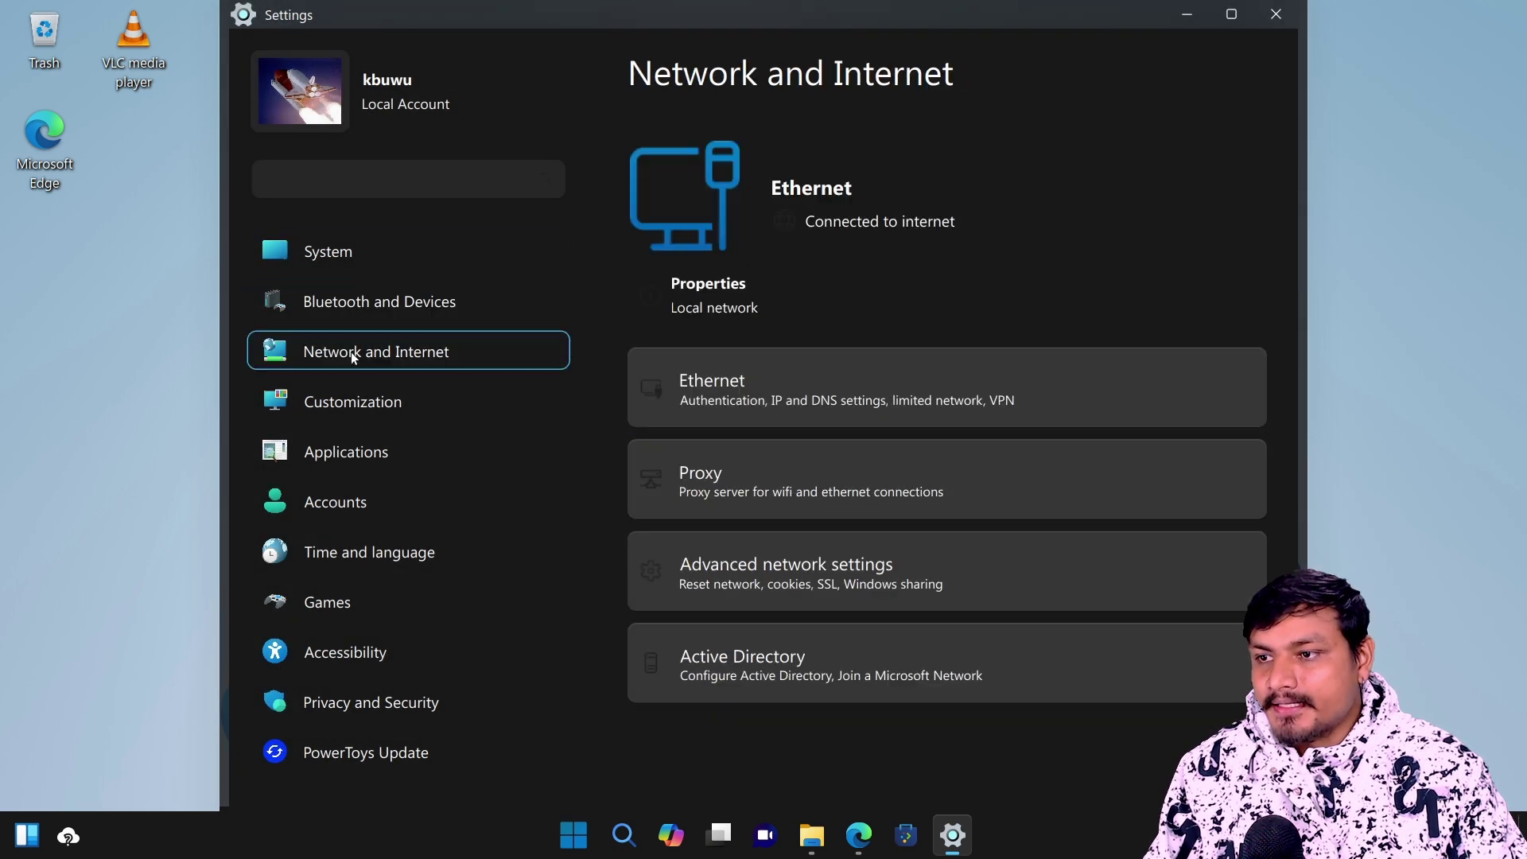
pyautogui.click(337, 407)
pyautogui.click(336, 454)
pyautogui.click(334, 499)
pyautogui.click(354, 550)
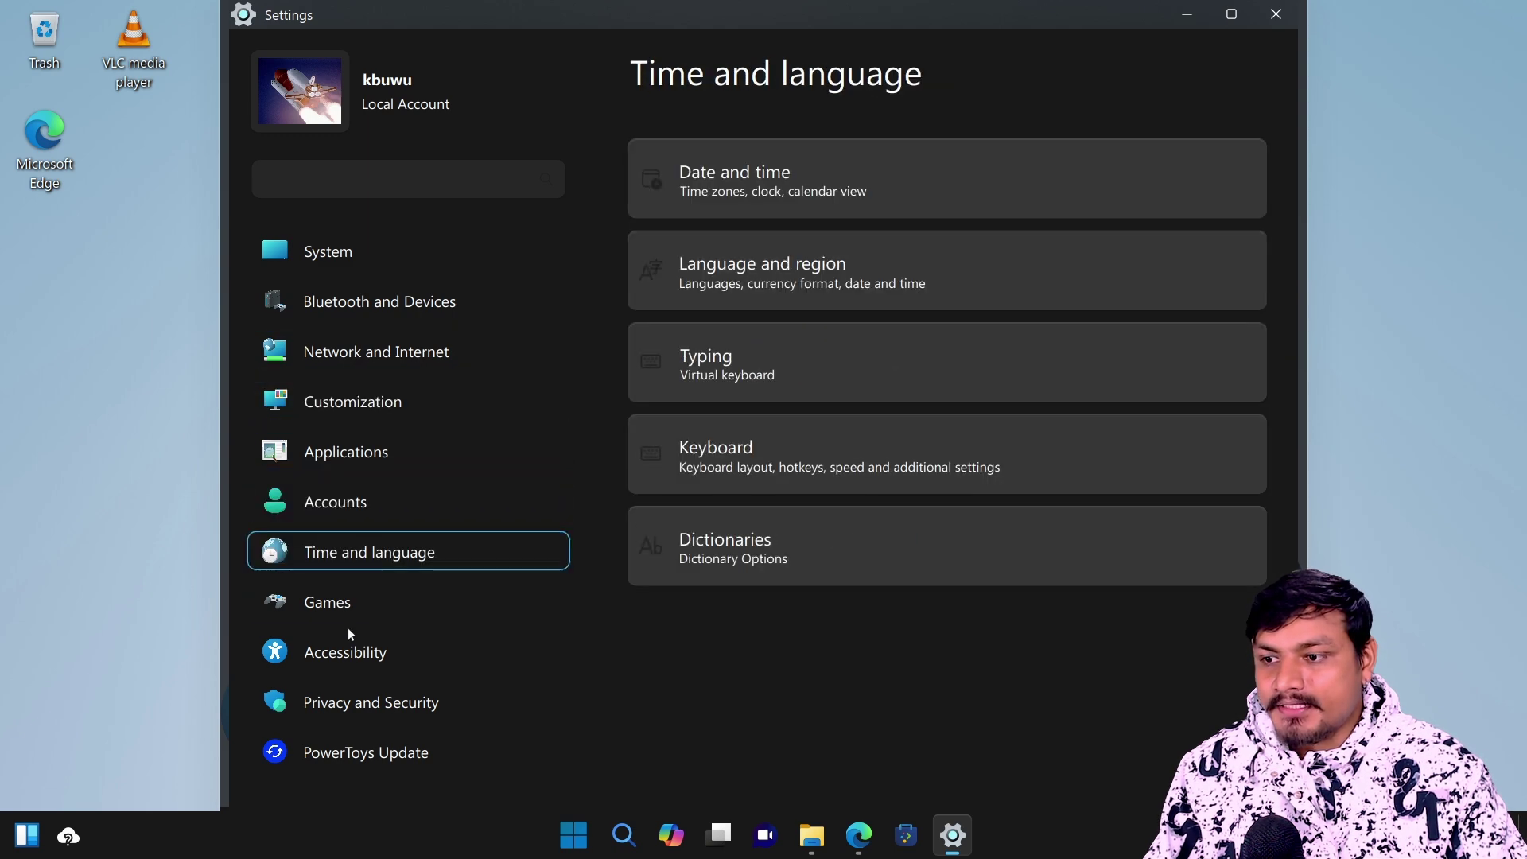
pyautogui.click(347, 651)
pyautogui.hotkey('alt', 'F4')
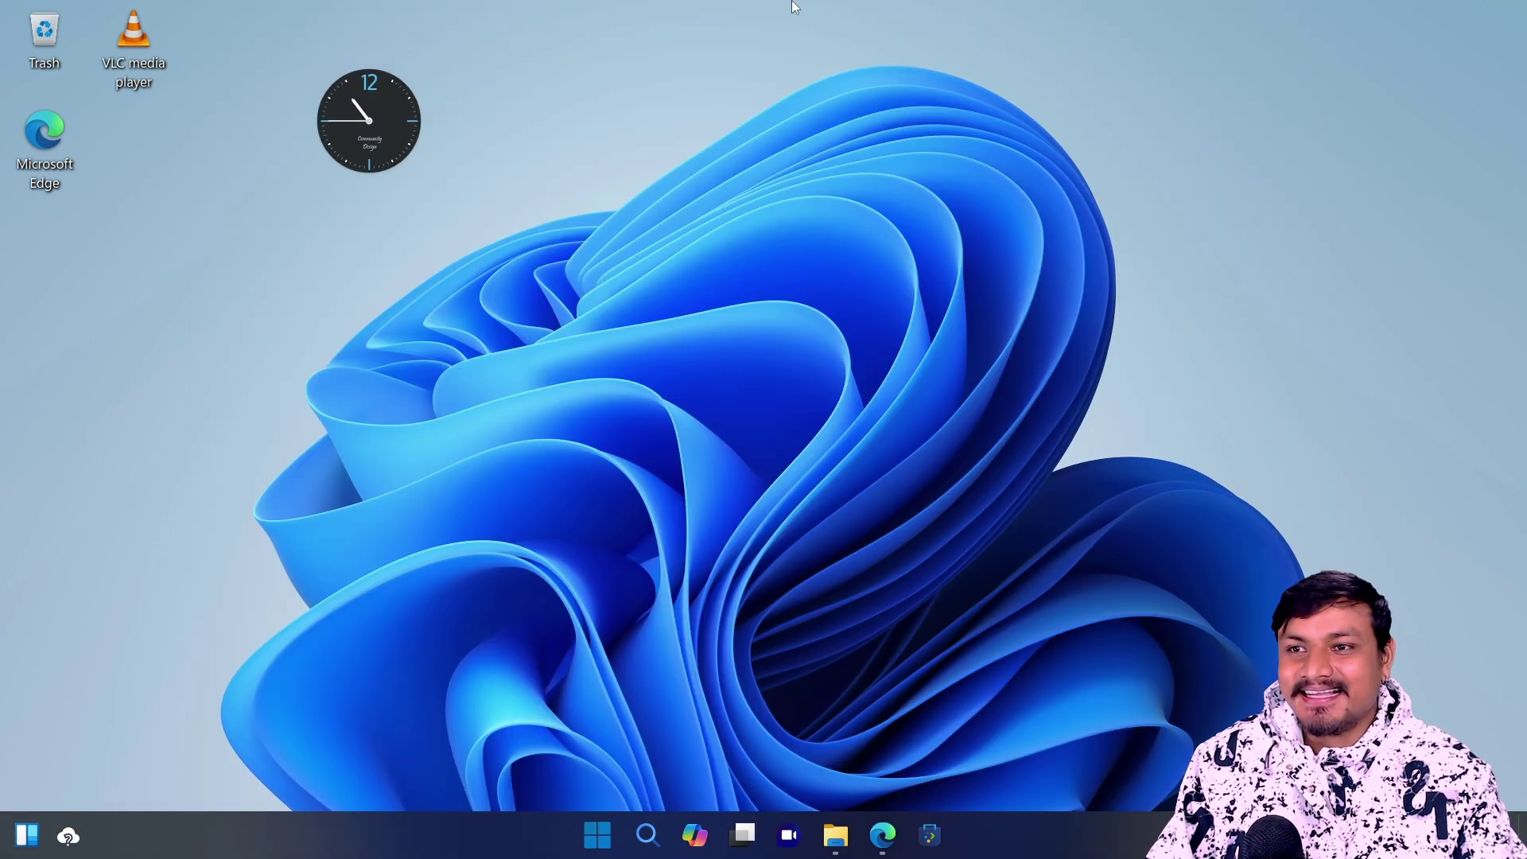
# - Switch to the wUbuntu 2 virtual machine to show the Linuxfx desert desktop
pyautogui.moveTo(794, 6)
pyautogui.click(912, 12)
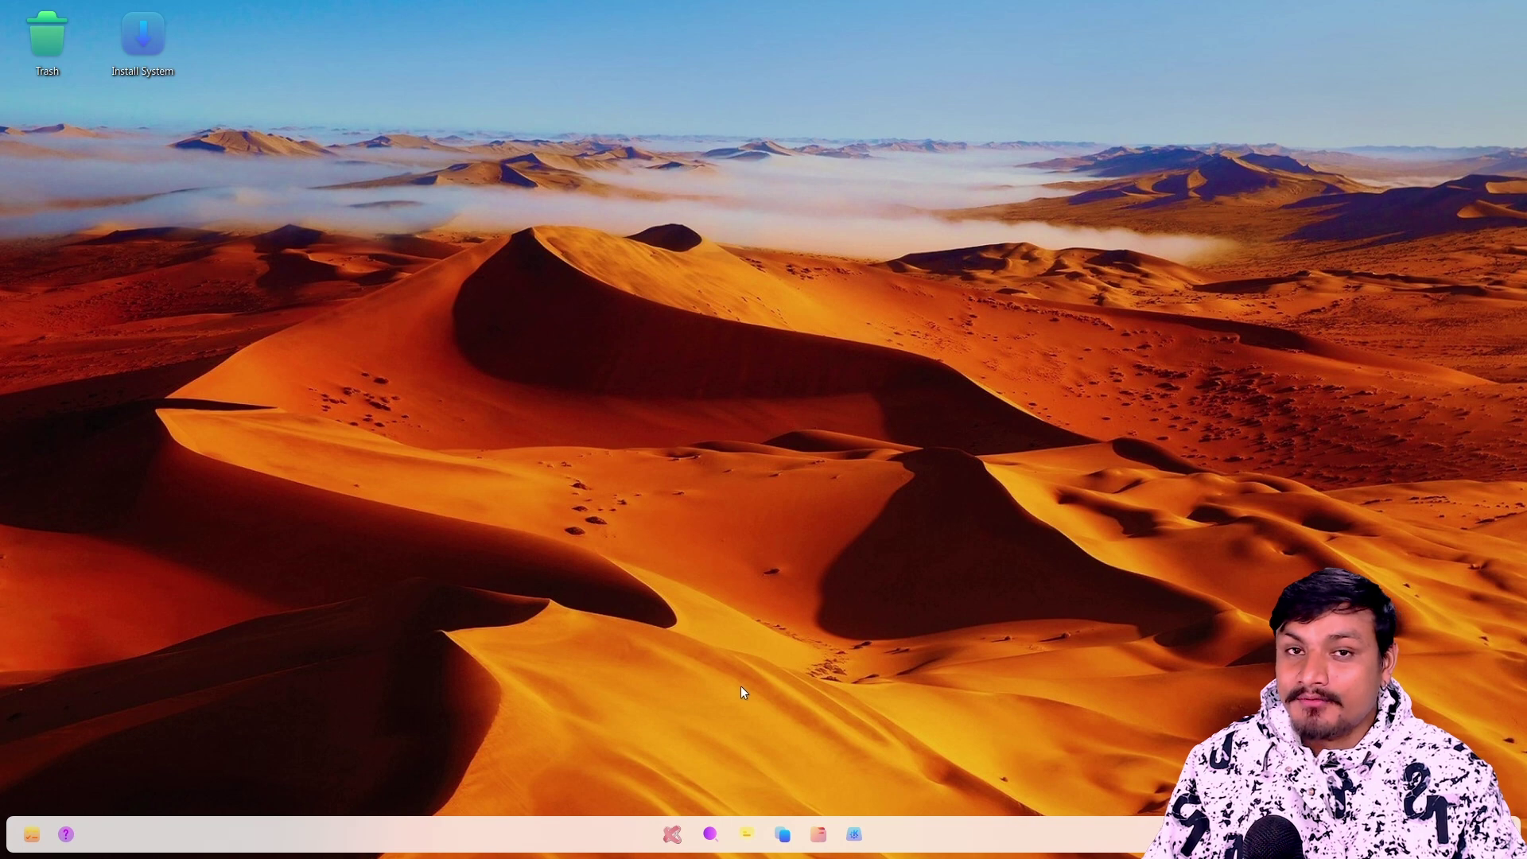
pyautogui.click(672, 833)
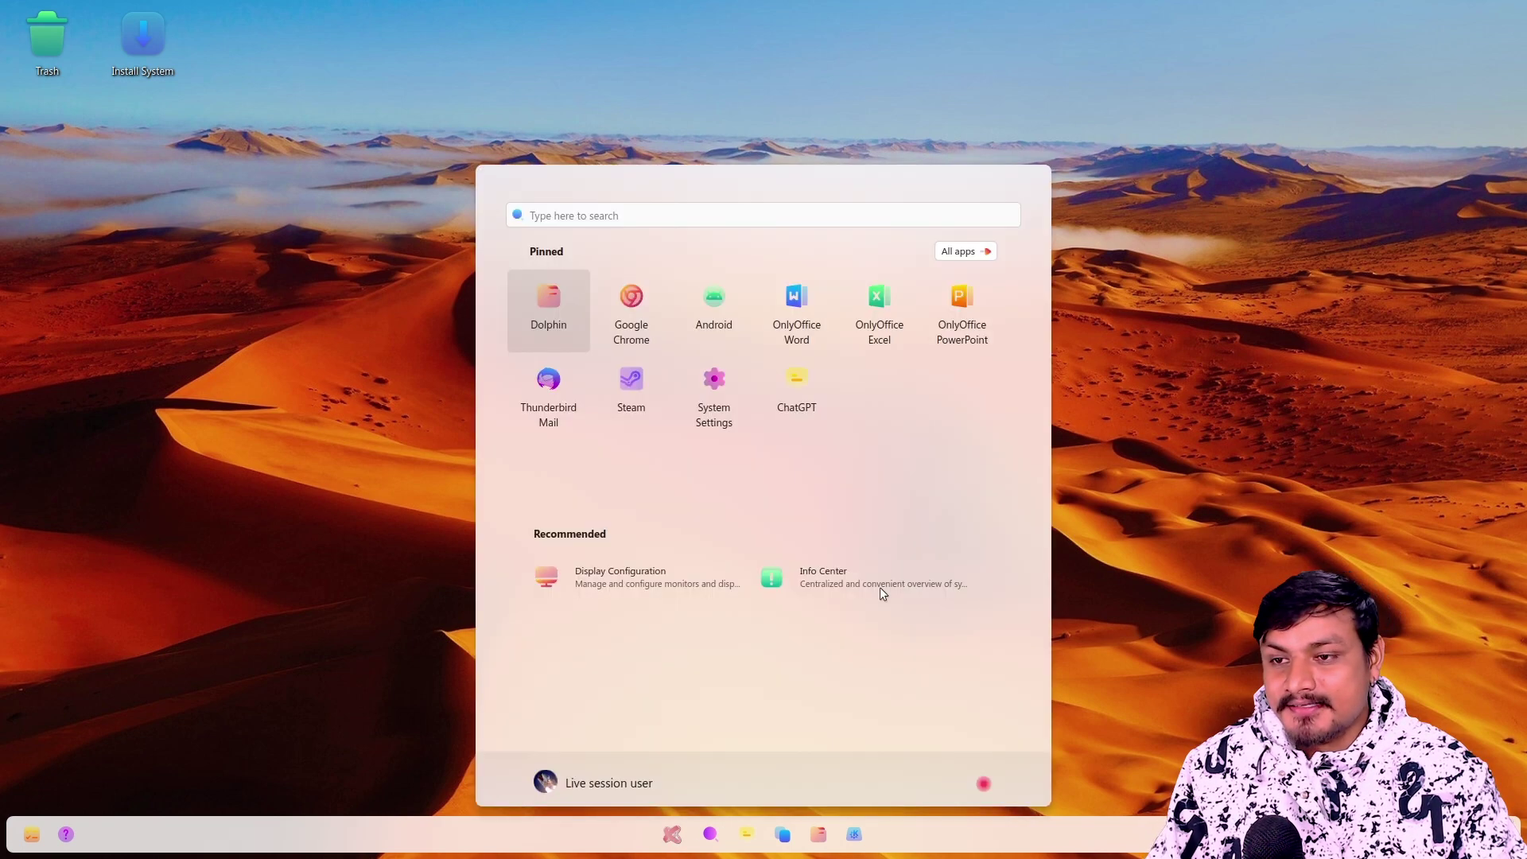
pyautogui.click(1479, 834)
pyautogui.click(743, 555)
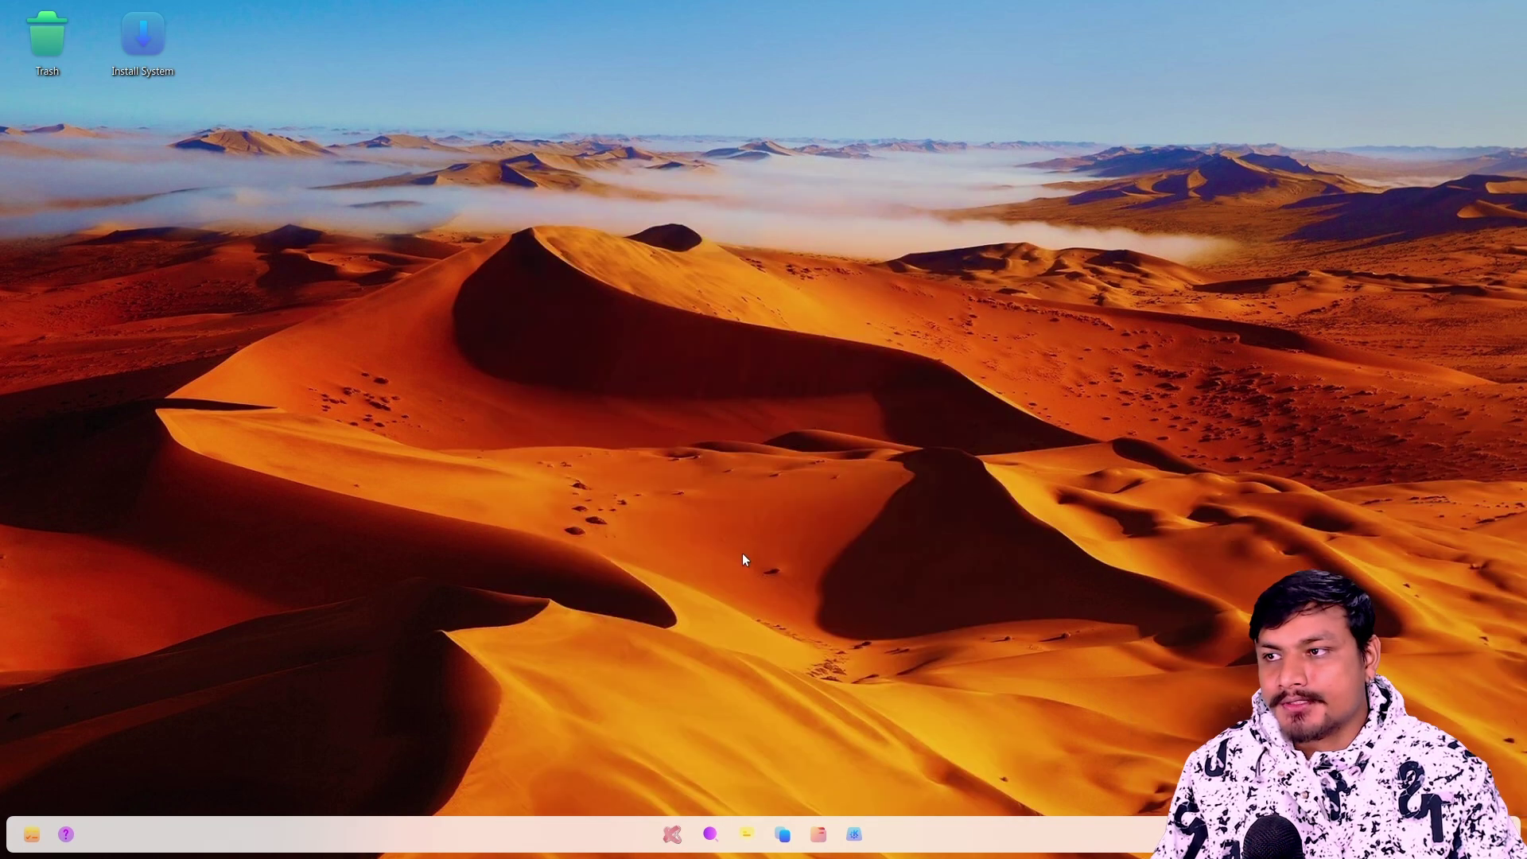
pyautogui.click(672, 842)
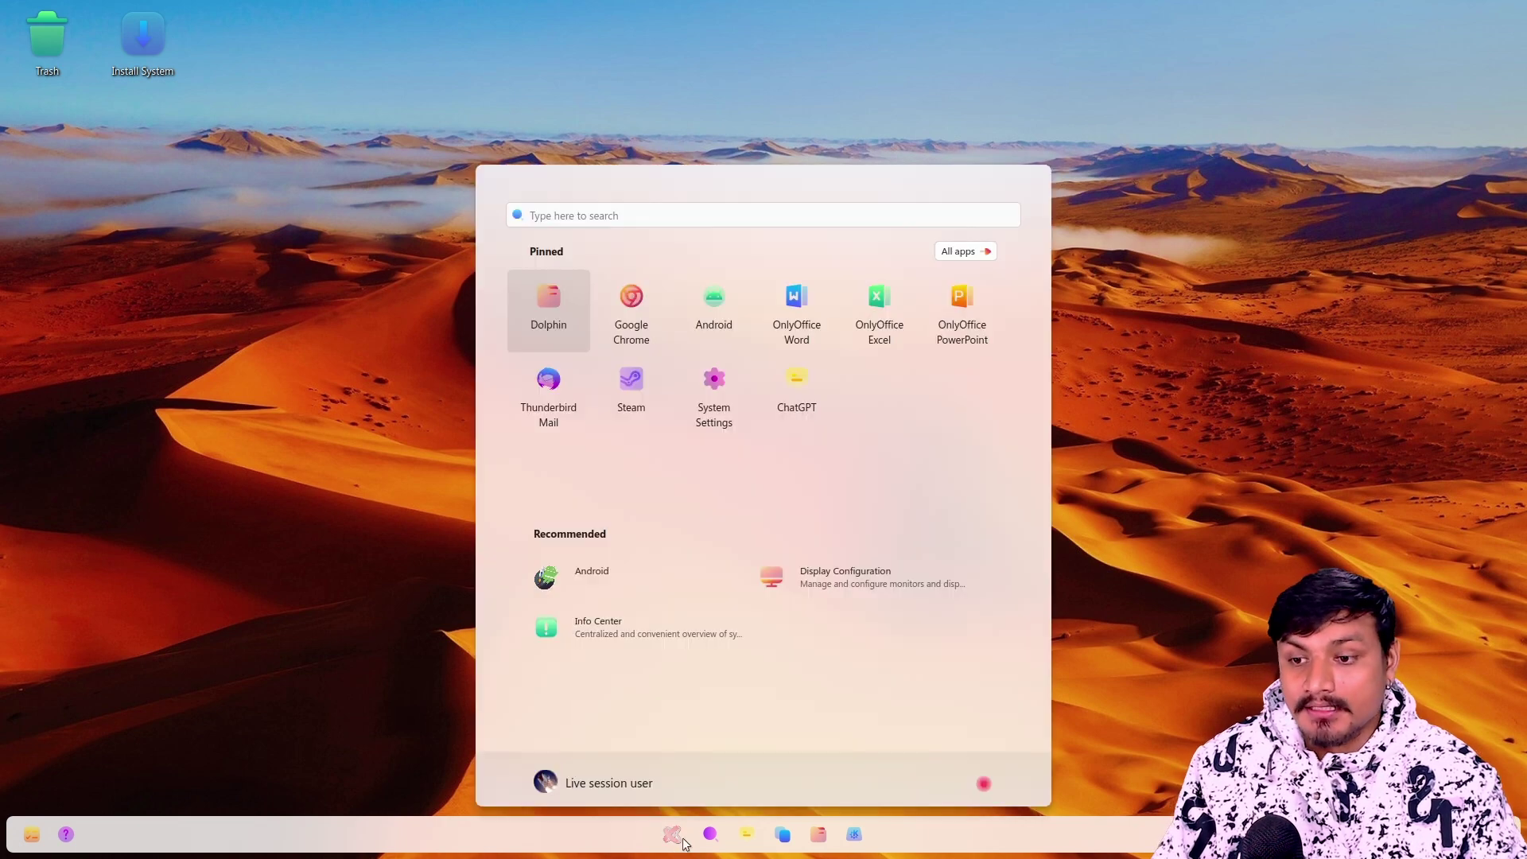
pyautogui.click(963, 253)
pyautogui.scroll(-3, 725, 560)
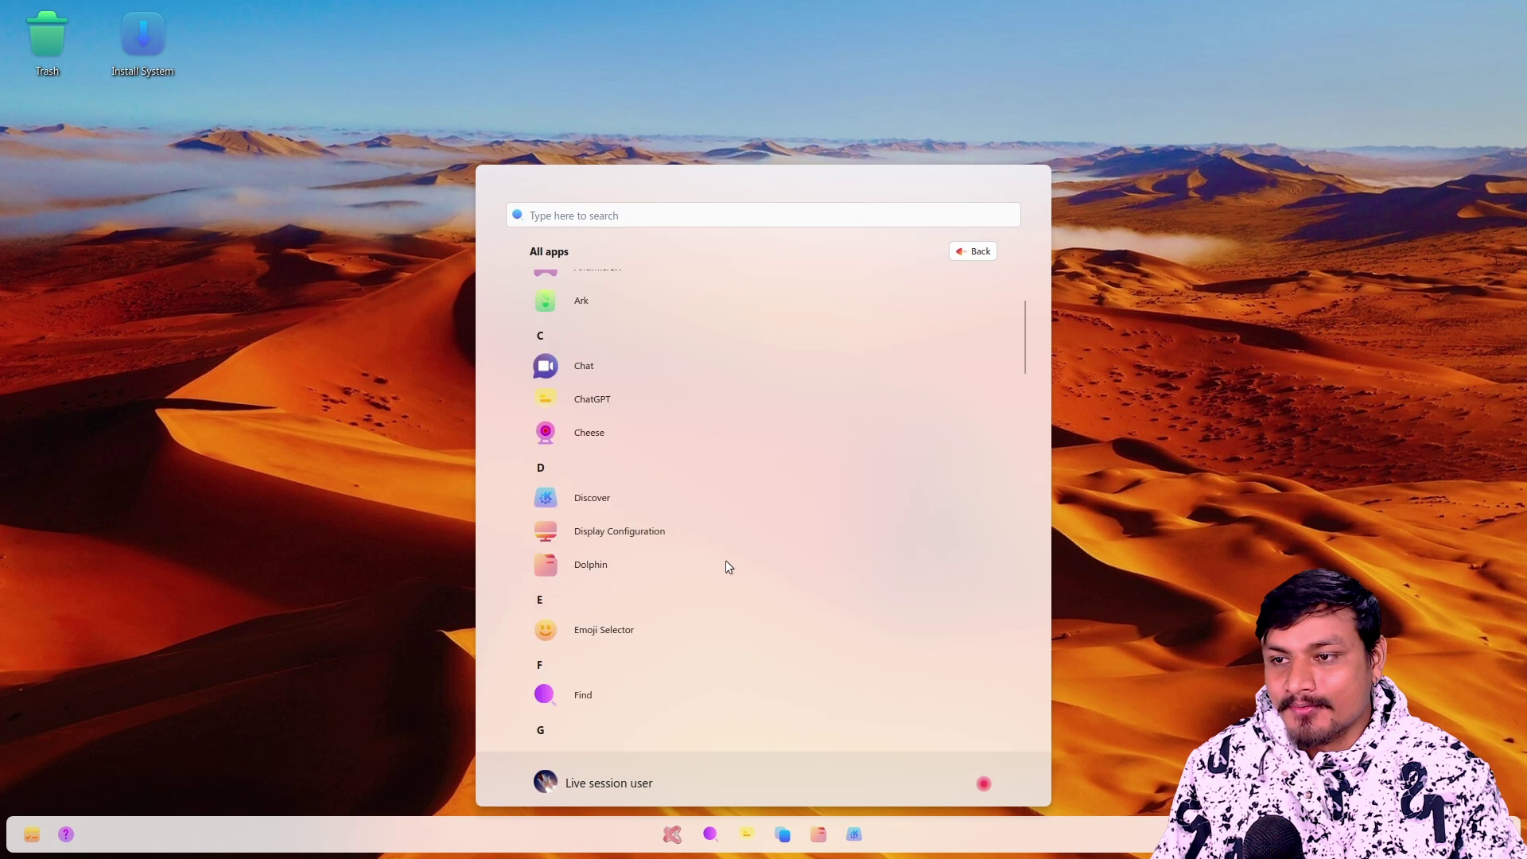
pyautogui.scroll(3, 725, 560)
pyautogui.click(971, 253)
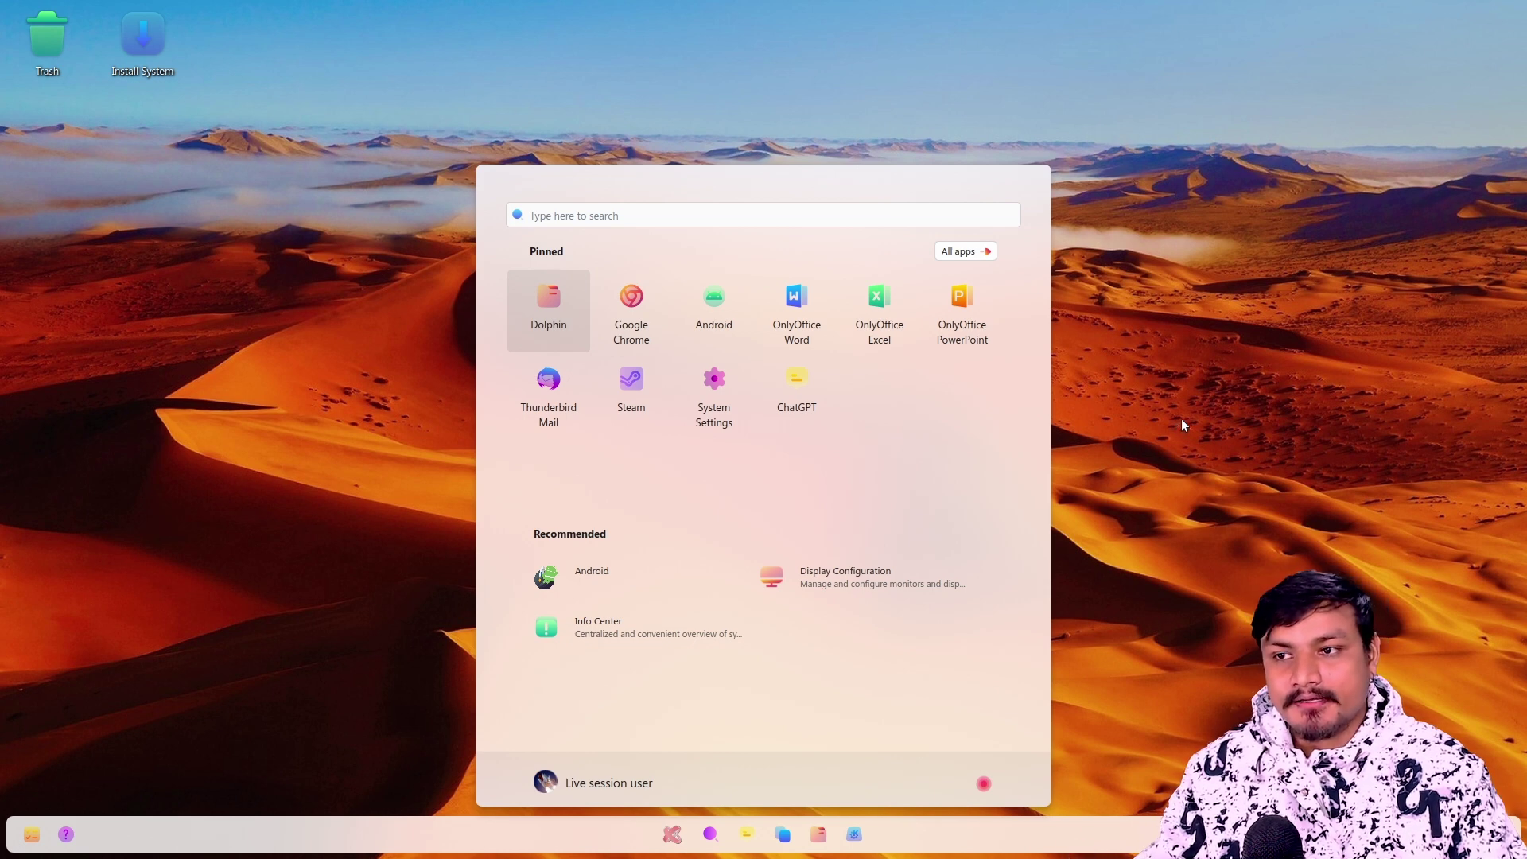
pyautogui.click(1210, 365)
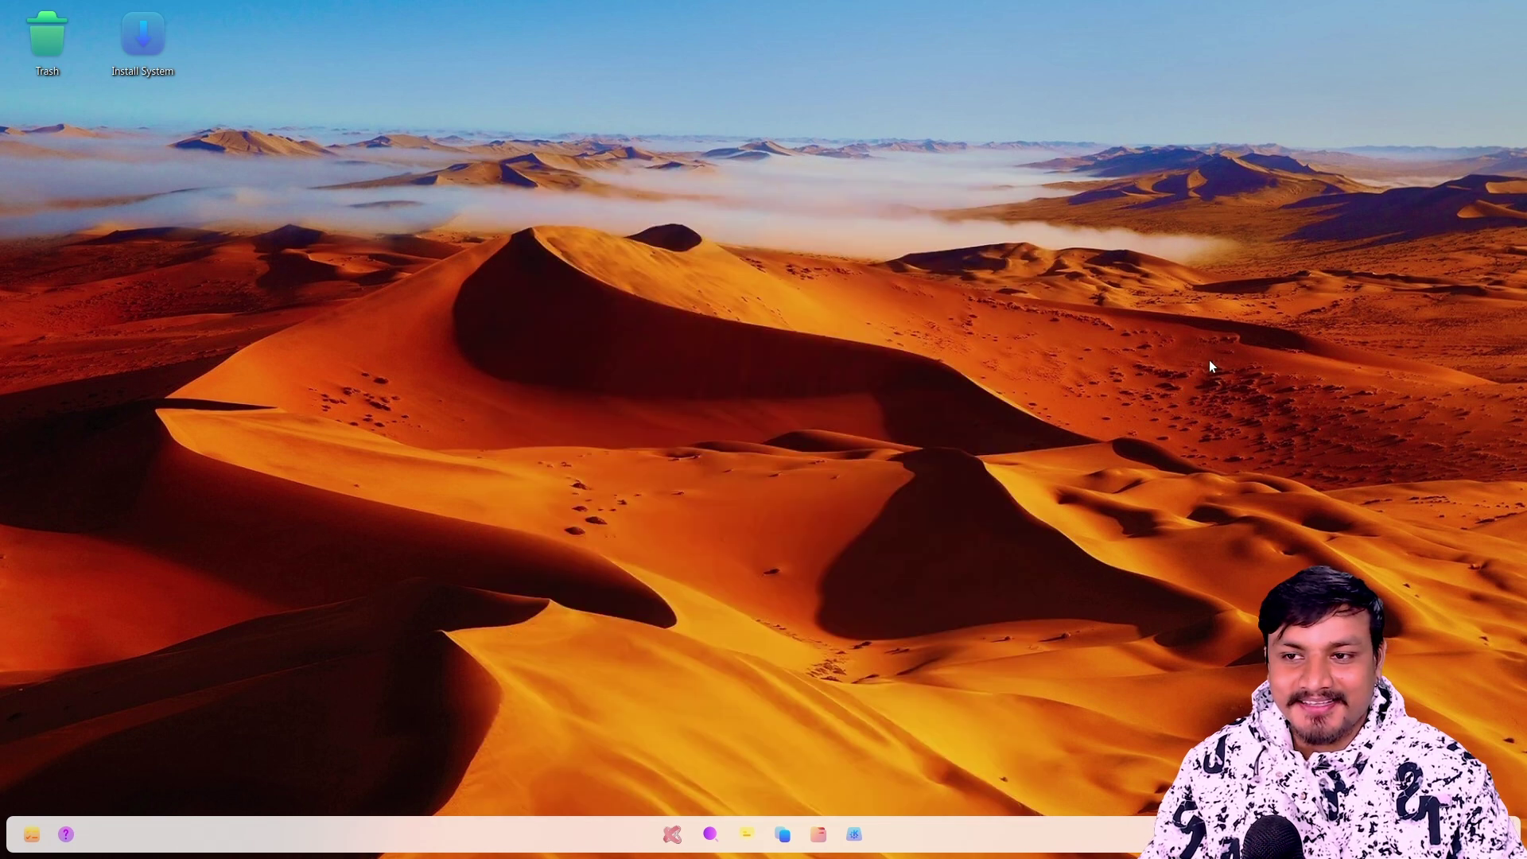
# - Load wubuntu.org's professional-key page in Chrome and select its path in the address bar
pyautogui.click(710, 834)
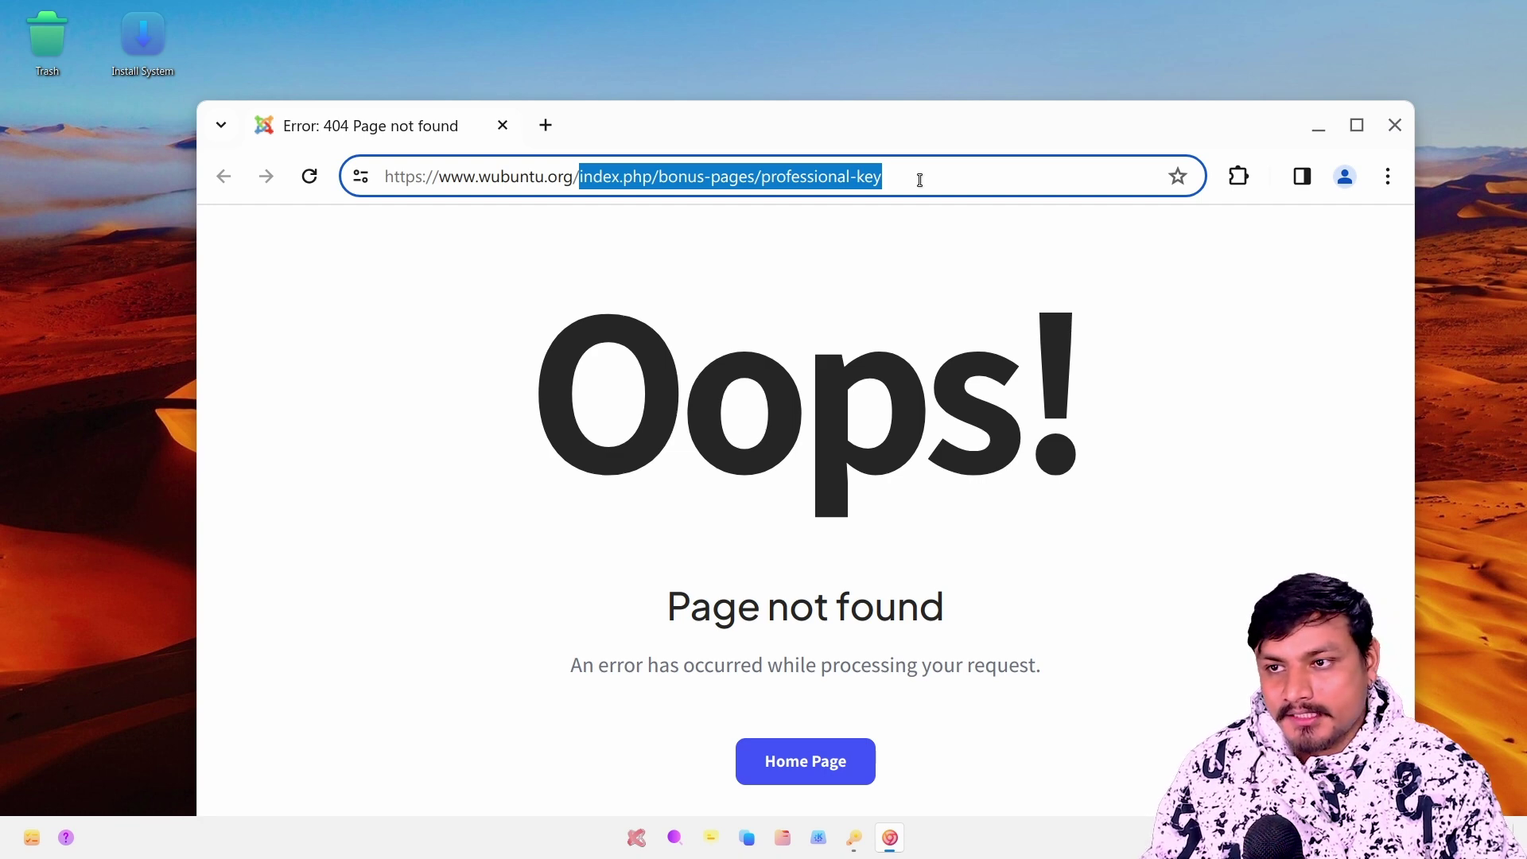
pyautogui.moveTo(920, 179); pyautogui.dragTo(574, 181)
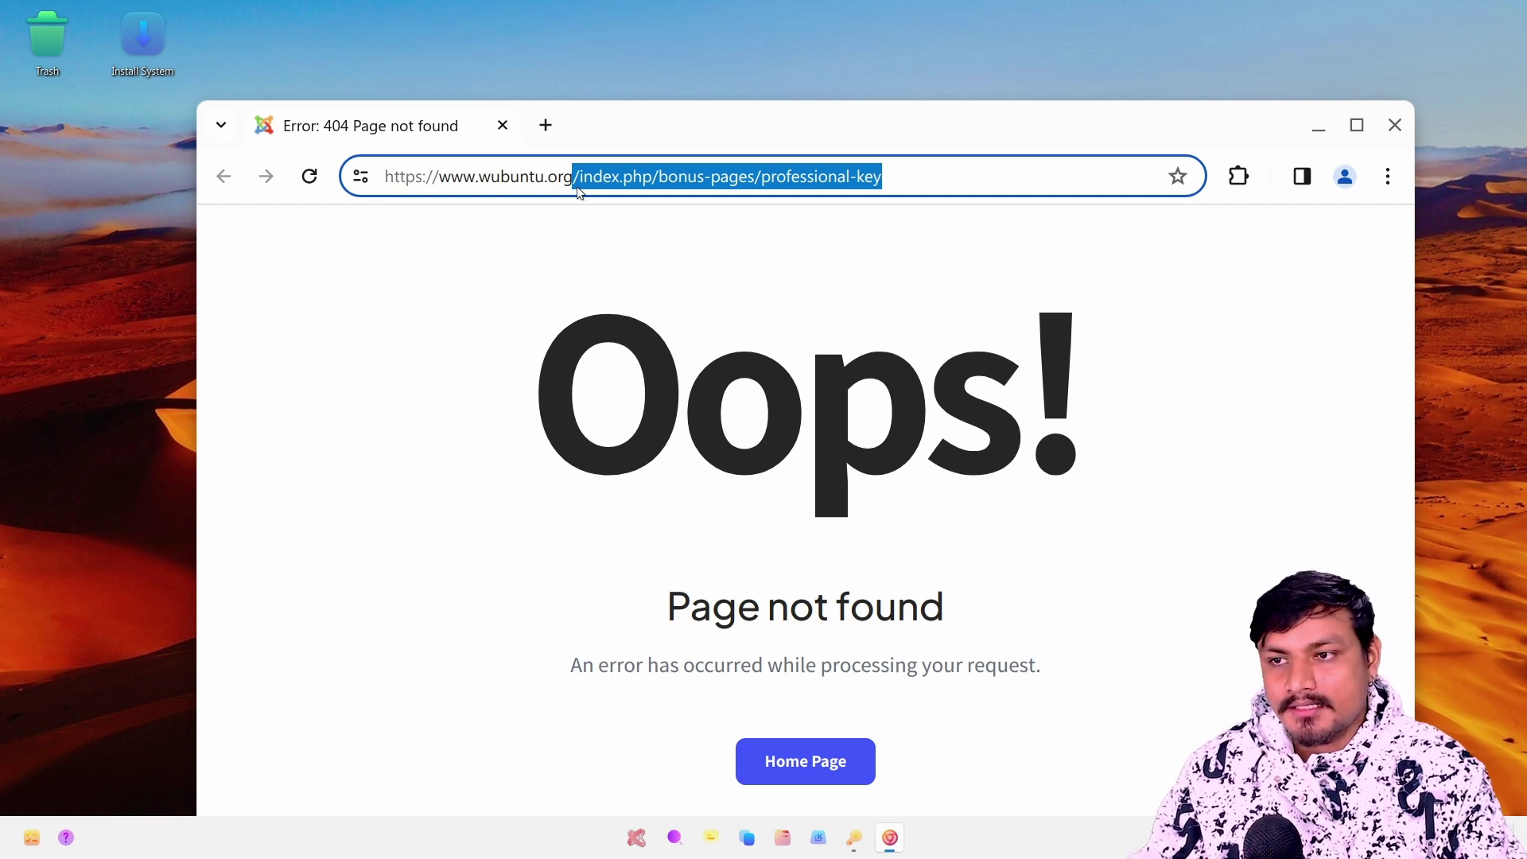
pyautogui.moveTo(947, 173); pyautogui.dragTo(574, 188)
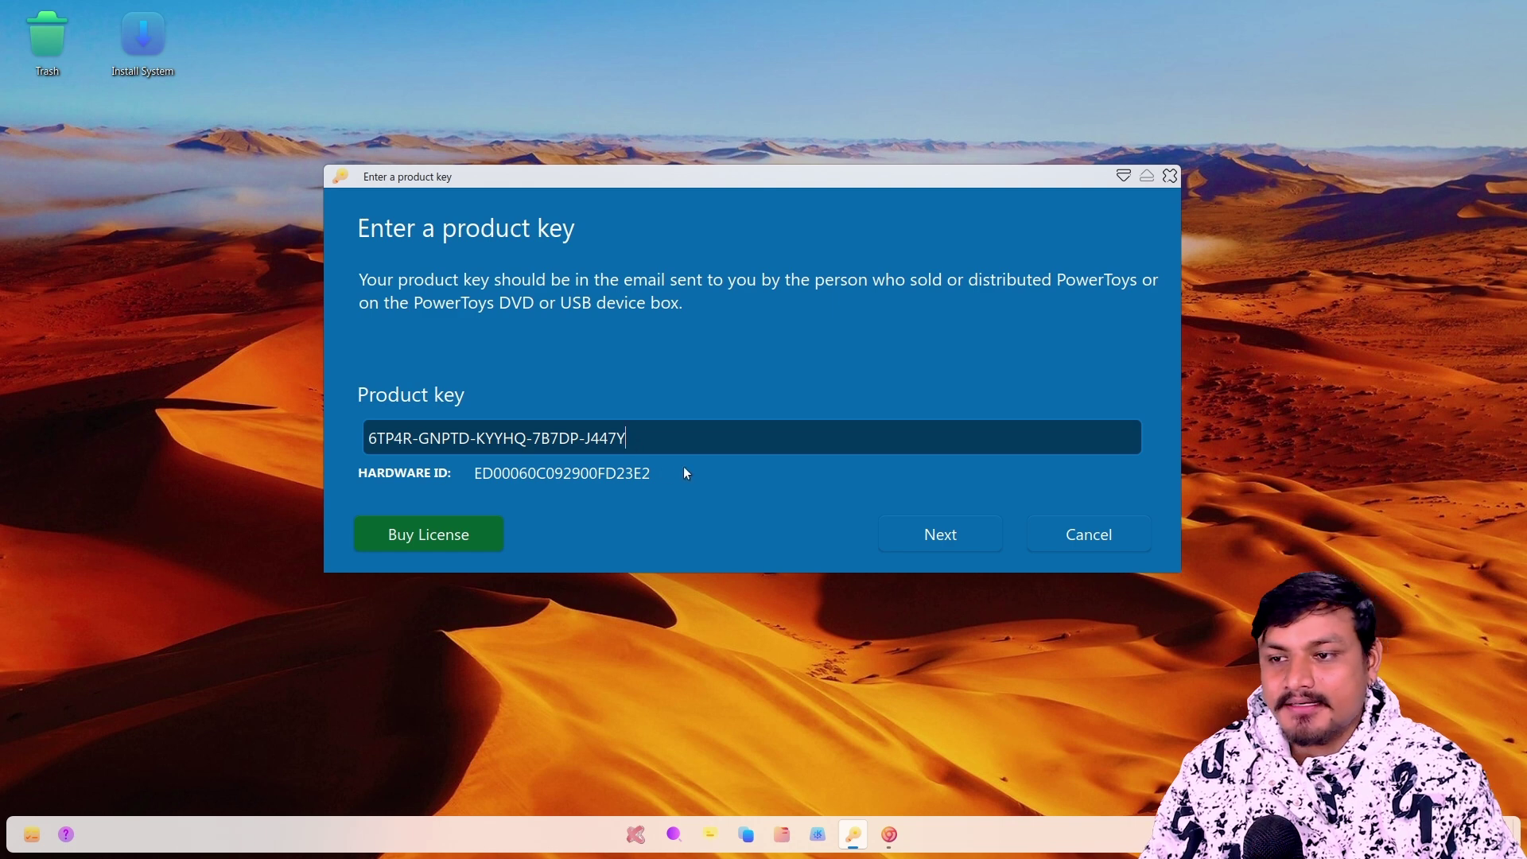
# - Submit the entered product key, dismiss the not-registered error, and cancel activation
pyautogui.click(644, 451)
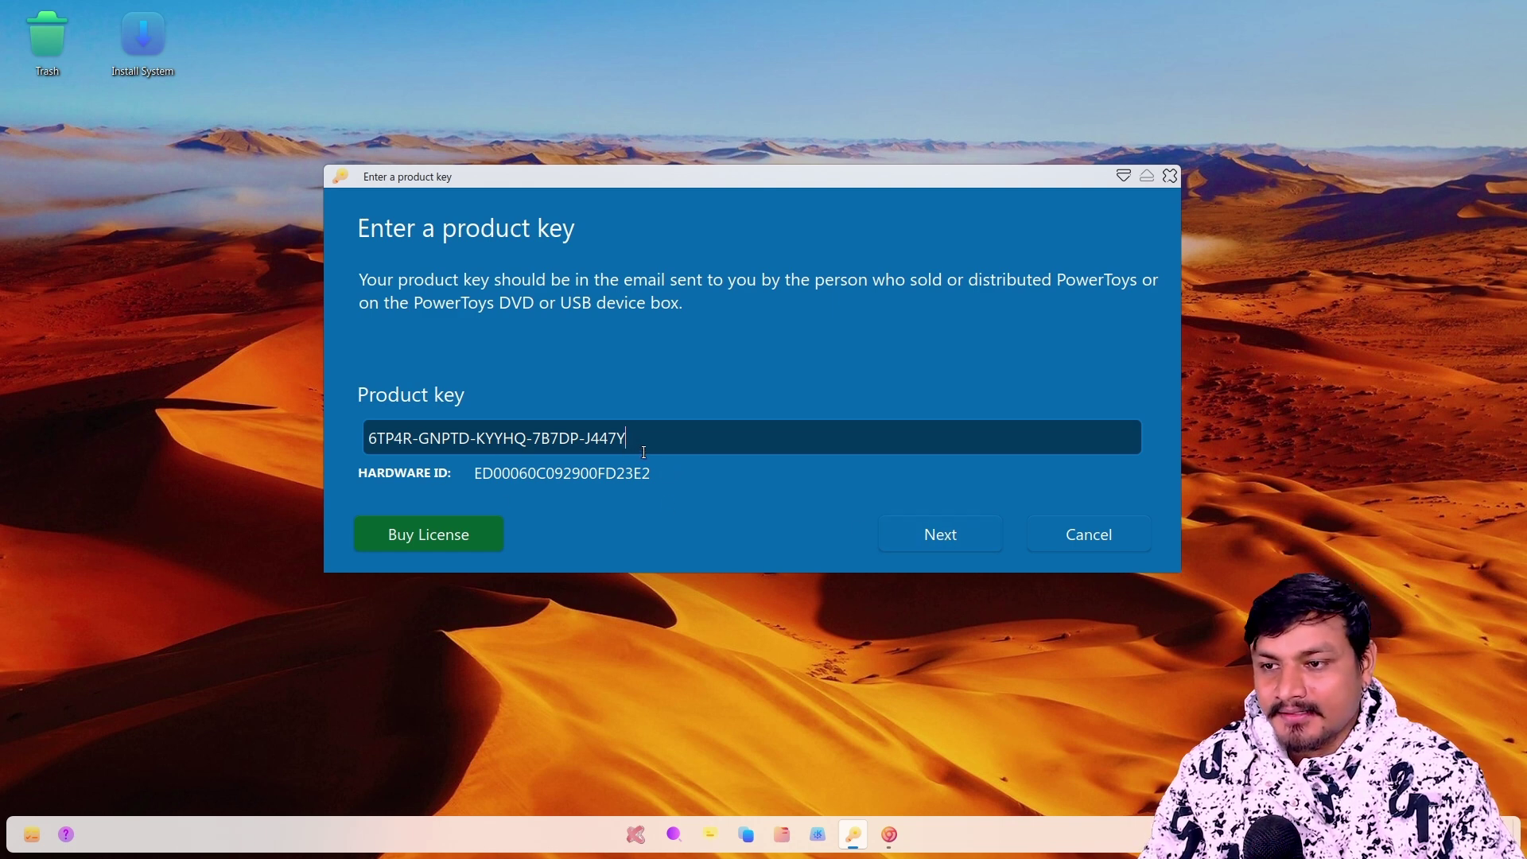
pyautogui.click(943, 537)
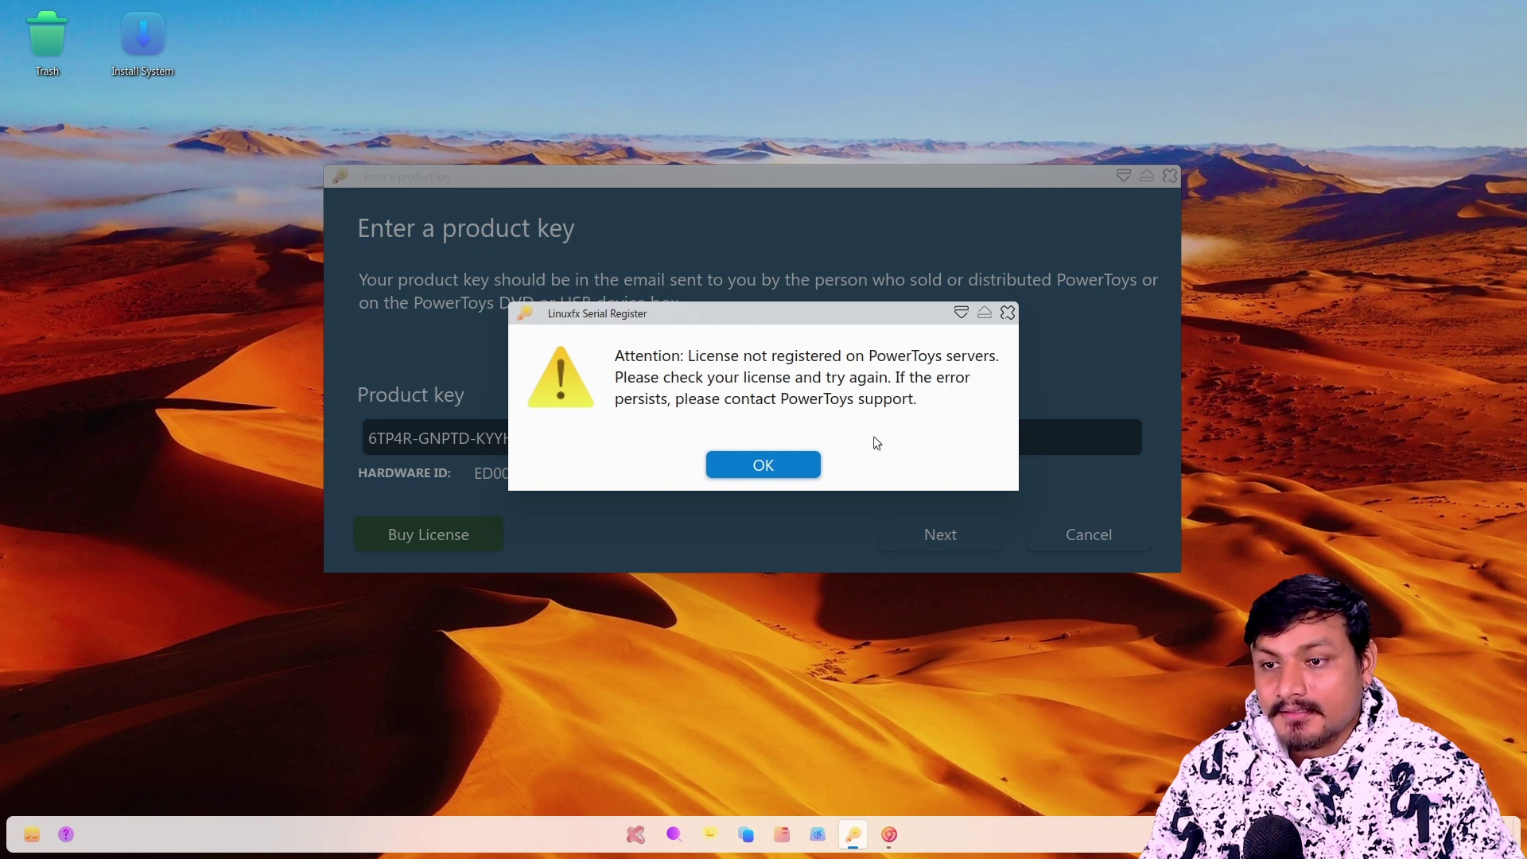
pyautogui.press('Return')
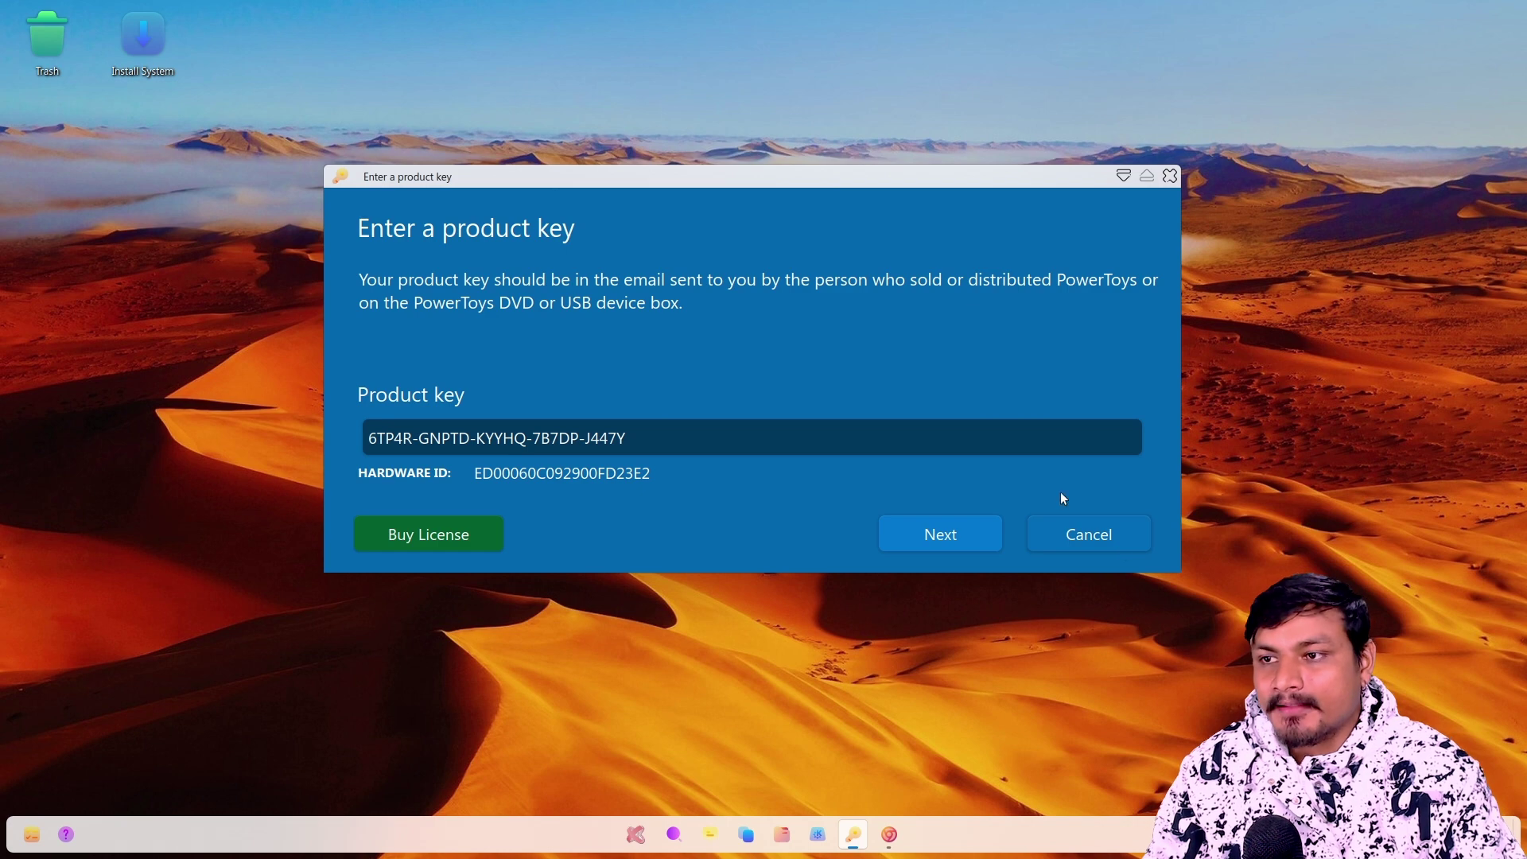
pyautogui.click(1091, 531)
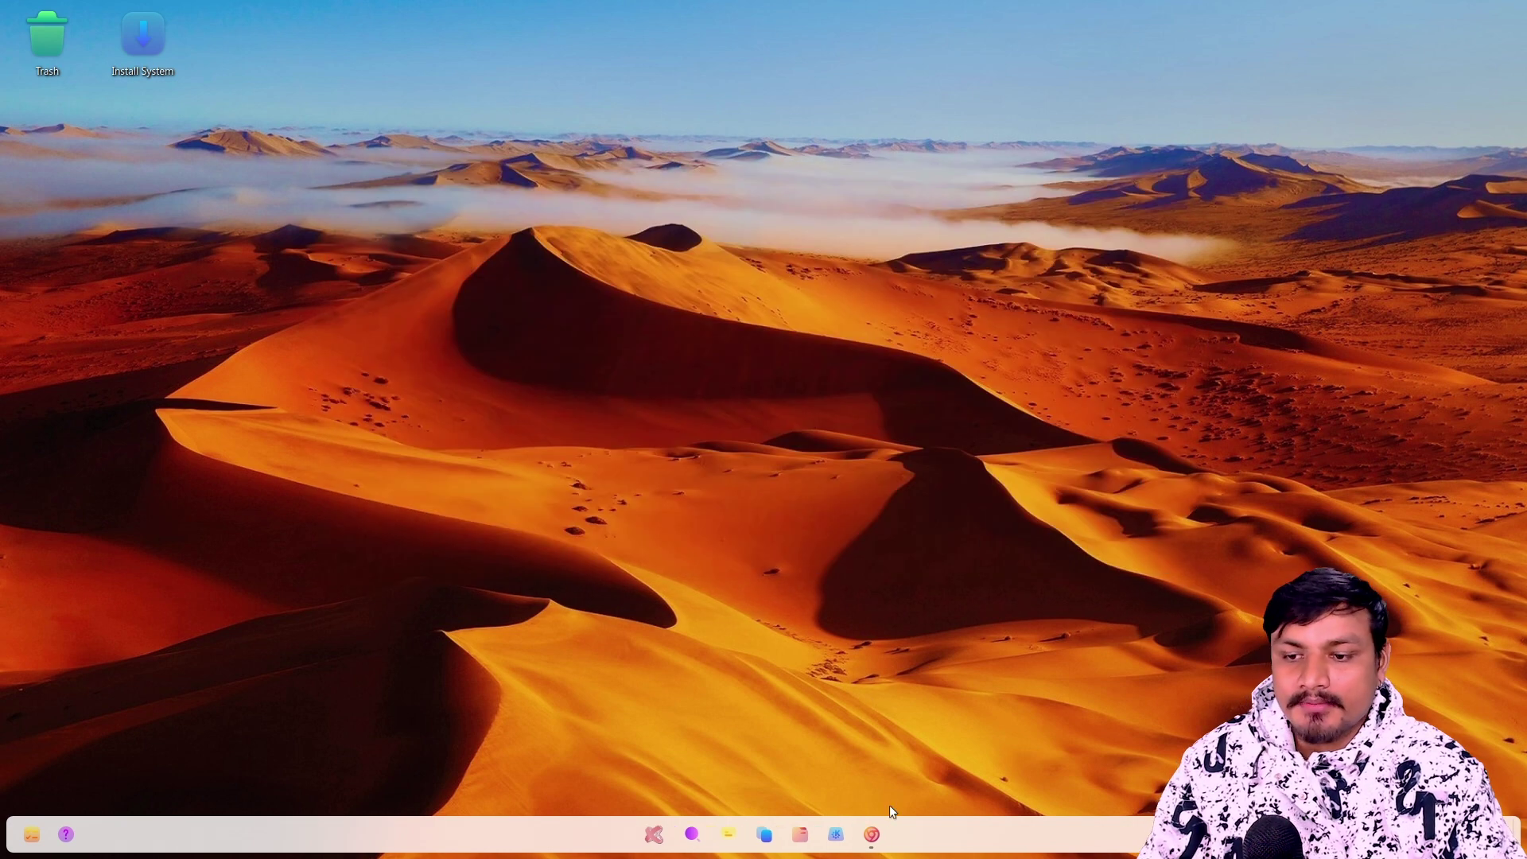
# - Review the $35 PayPal and PagSeguro Professional Key offers in Chrome, then close it
pyautogui.click(871, 834)
pyautogui.scroll(-7, 943, 476)
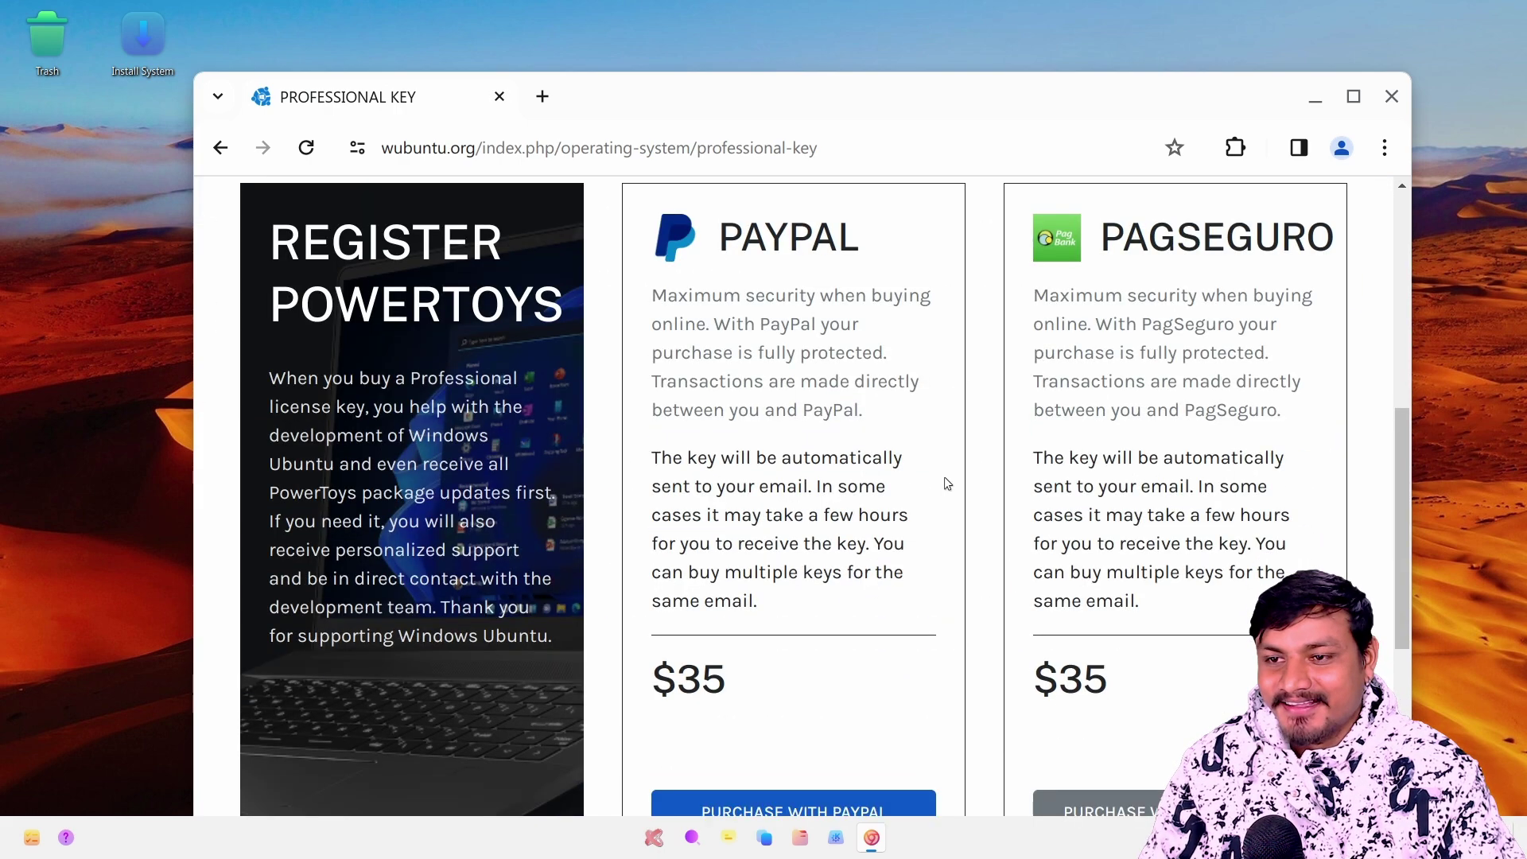
pyautogui.scroll(2, 859, 517)
pyautogui.scroll(-2, 844, 532)
pyautogui.moveTo(844, 532); pyautogui.dragTo(634, 545)
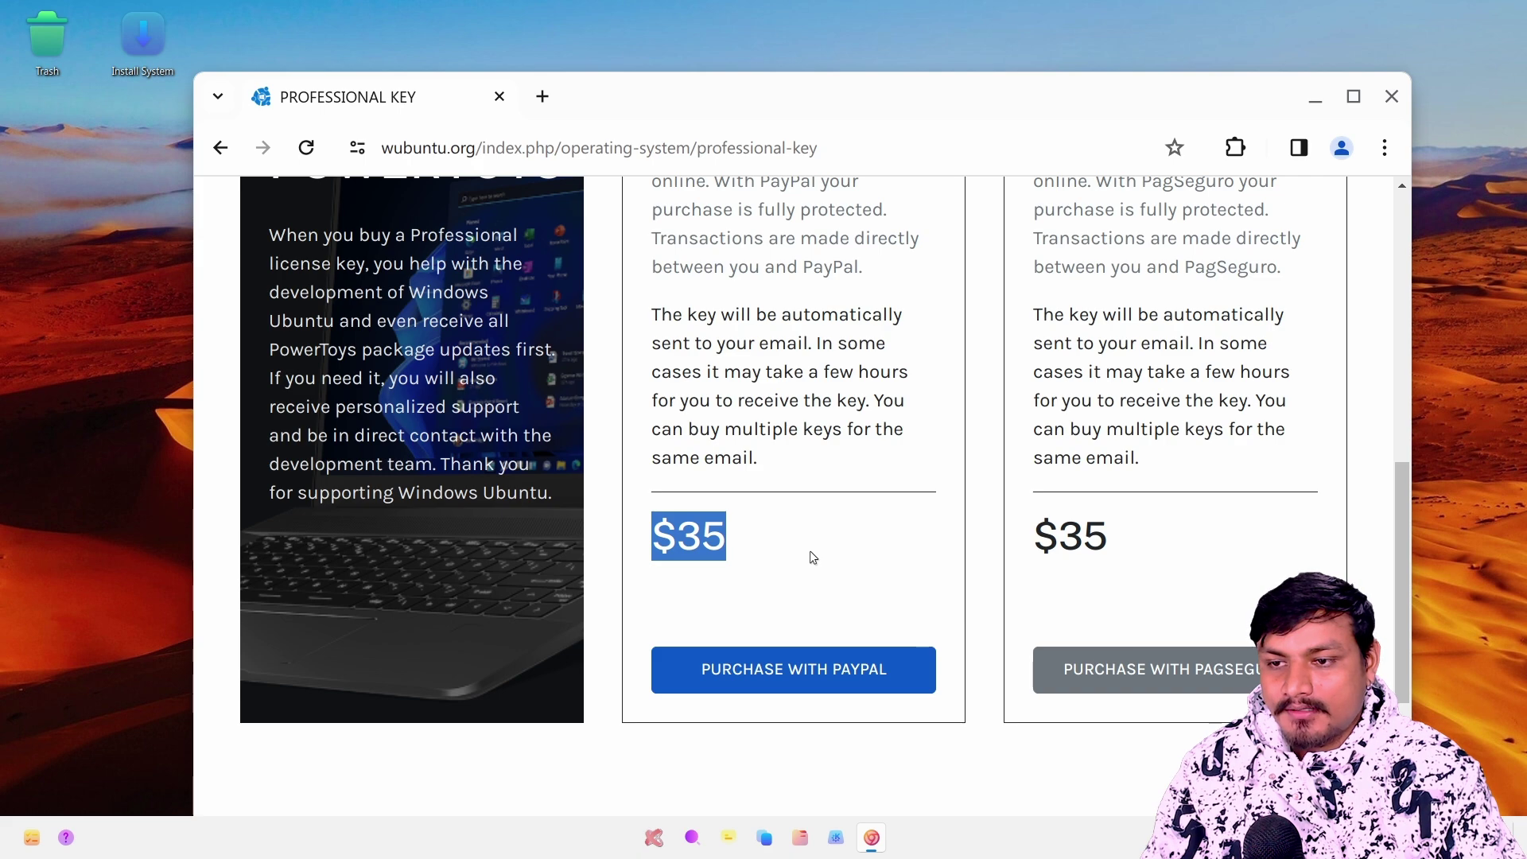
pyautogui.scroll(10, 1085, 373)
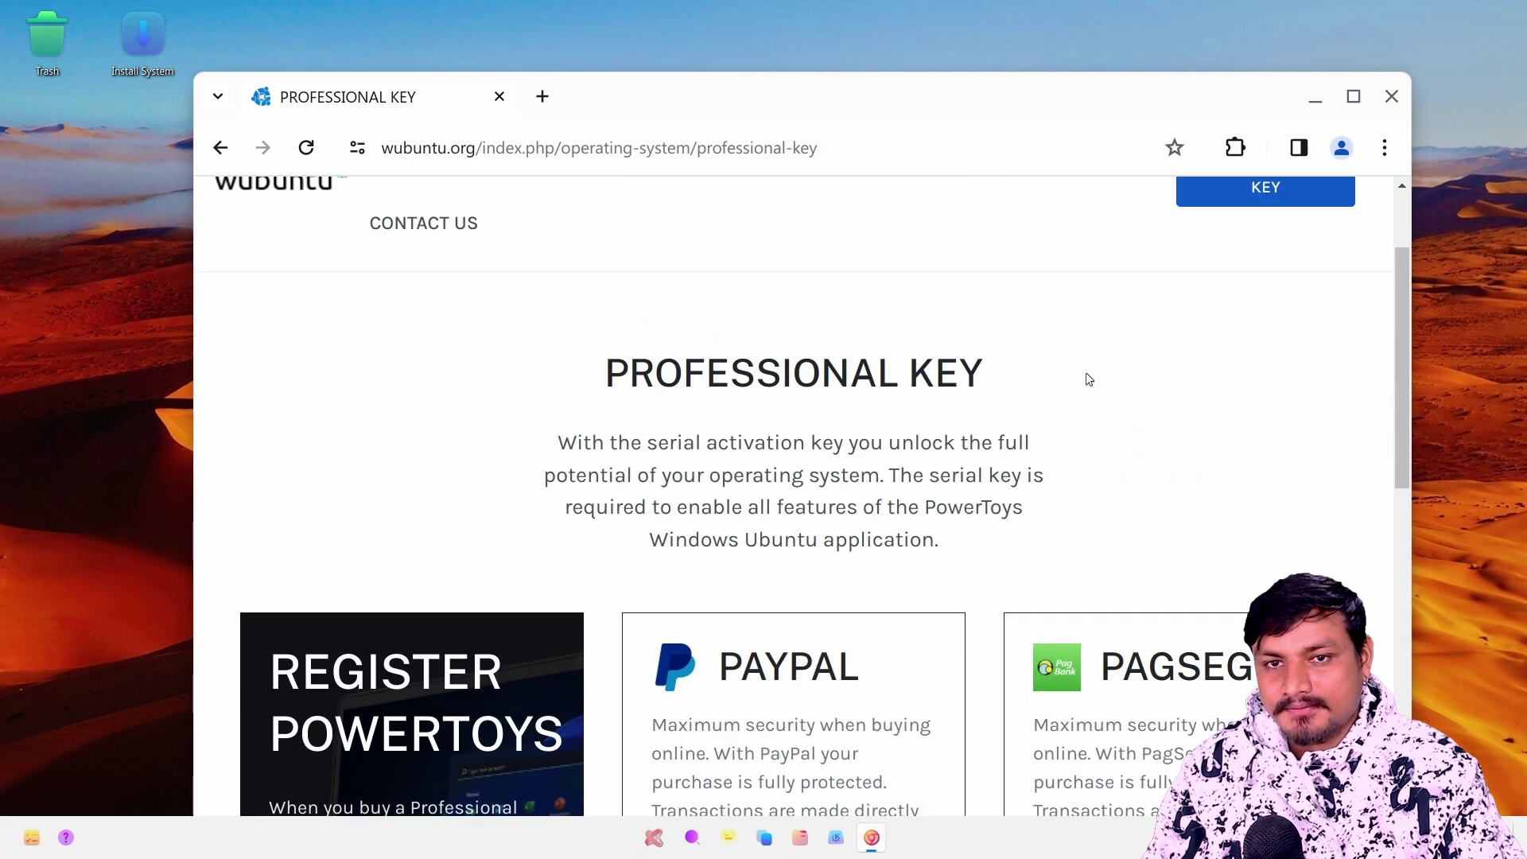
pyautogui.hotkey('ctrl', 'w')
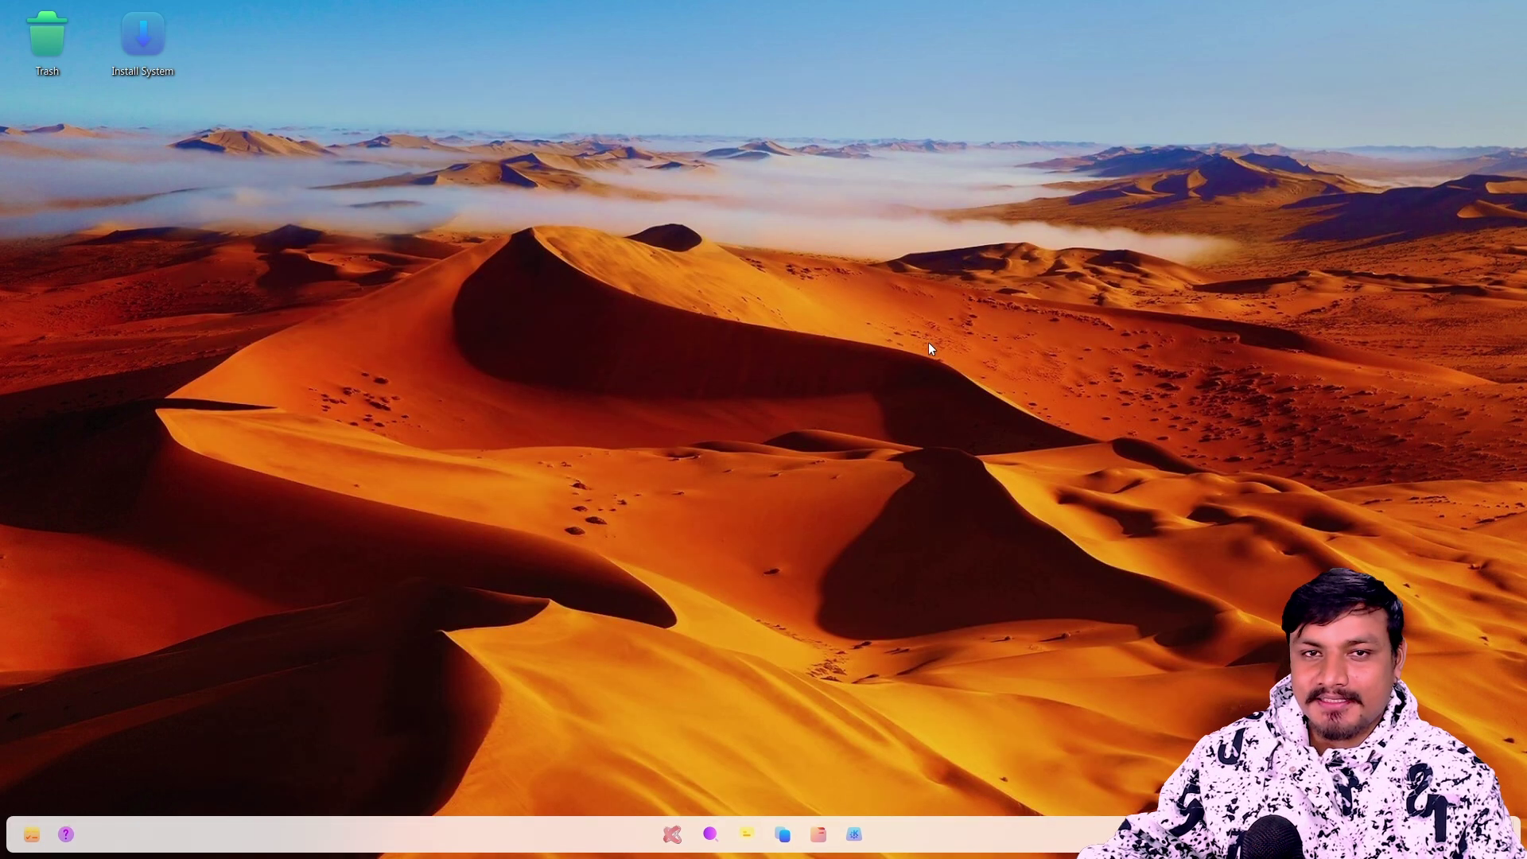